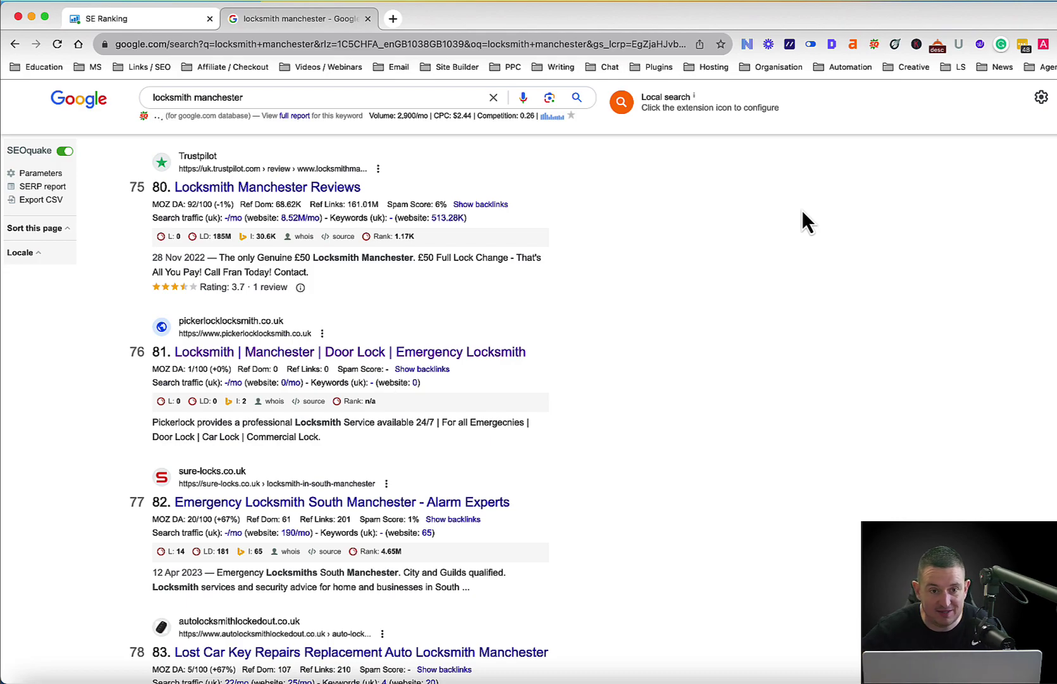
# Step: Open the pickerlocklocksmith.co.uk site from the Google results and copy its full URL
pyautogui.click(282, 353)
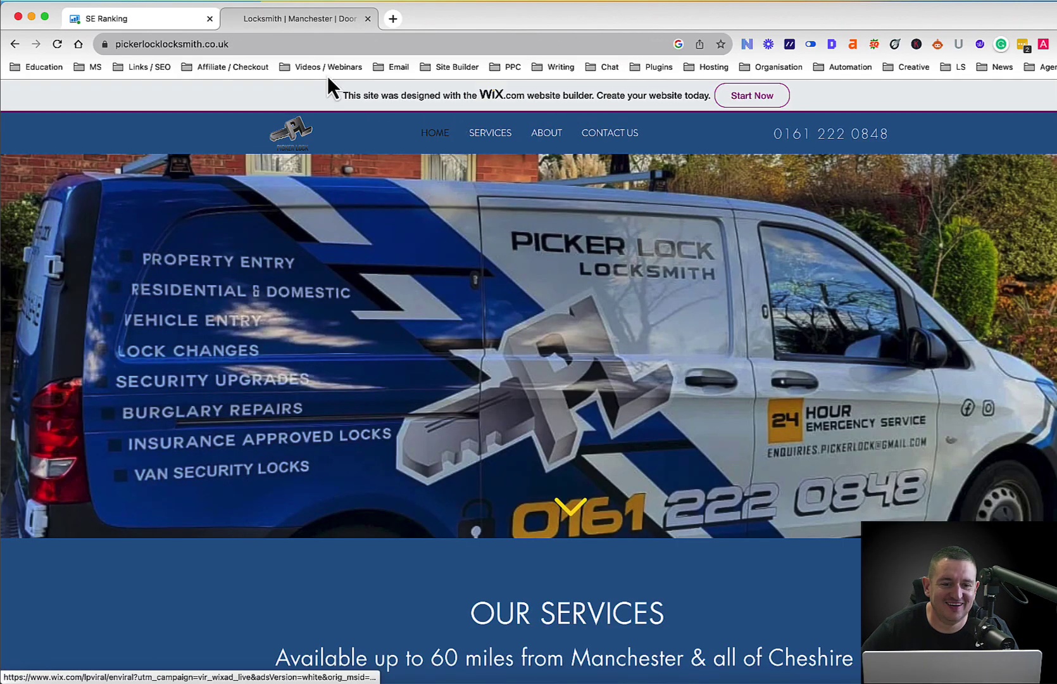
pyautogui.click(253, 44)
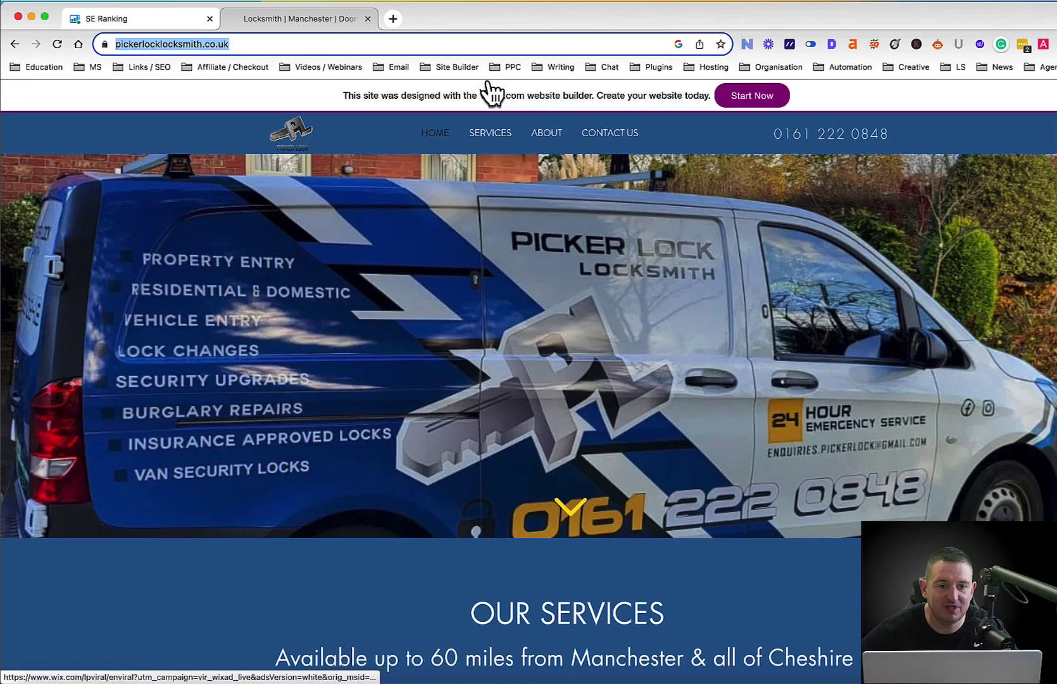
pyautogui.click(331, 42)
pyautogui.press('super+c')
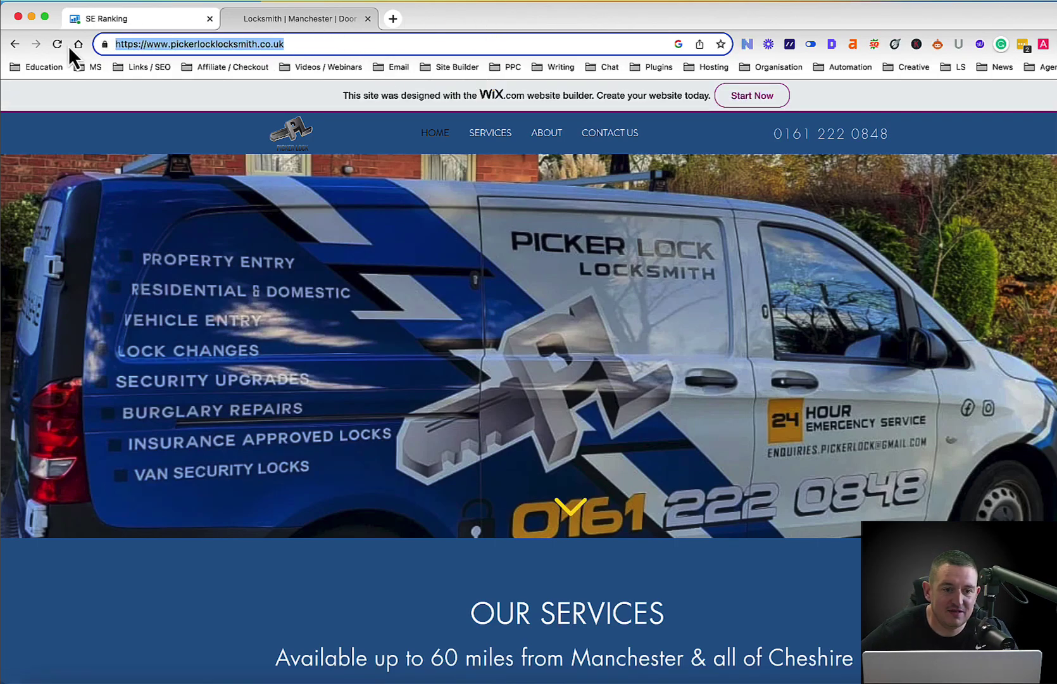
pyautogui.click(14, 44)
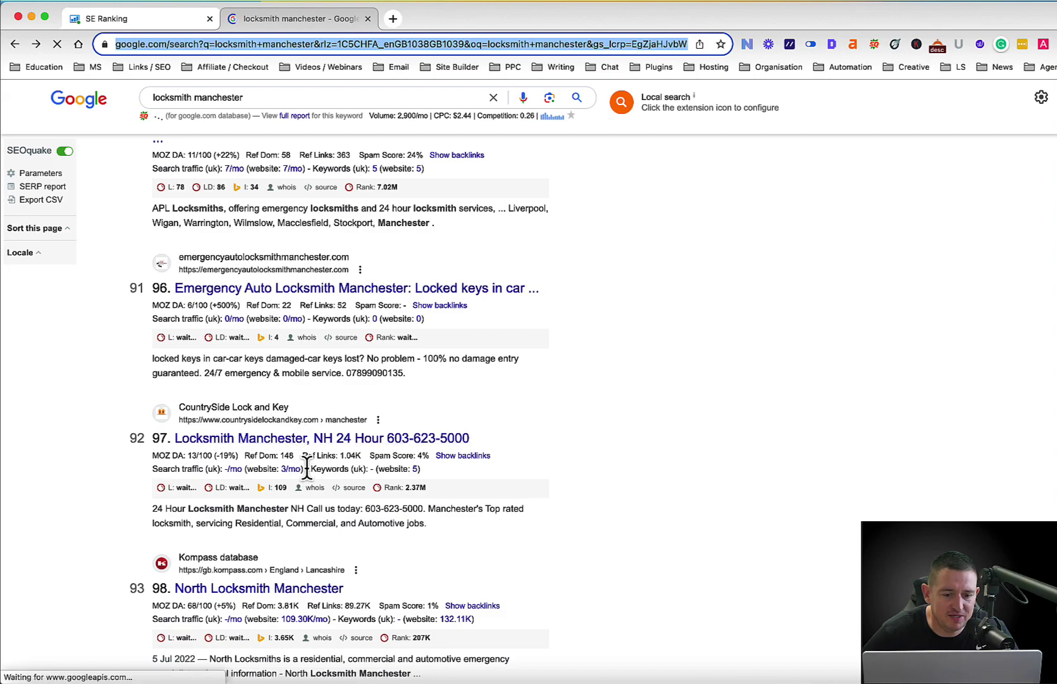
pyautogui.scroll(5, 307, 467)
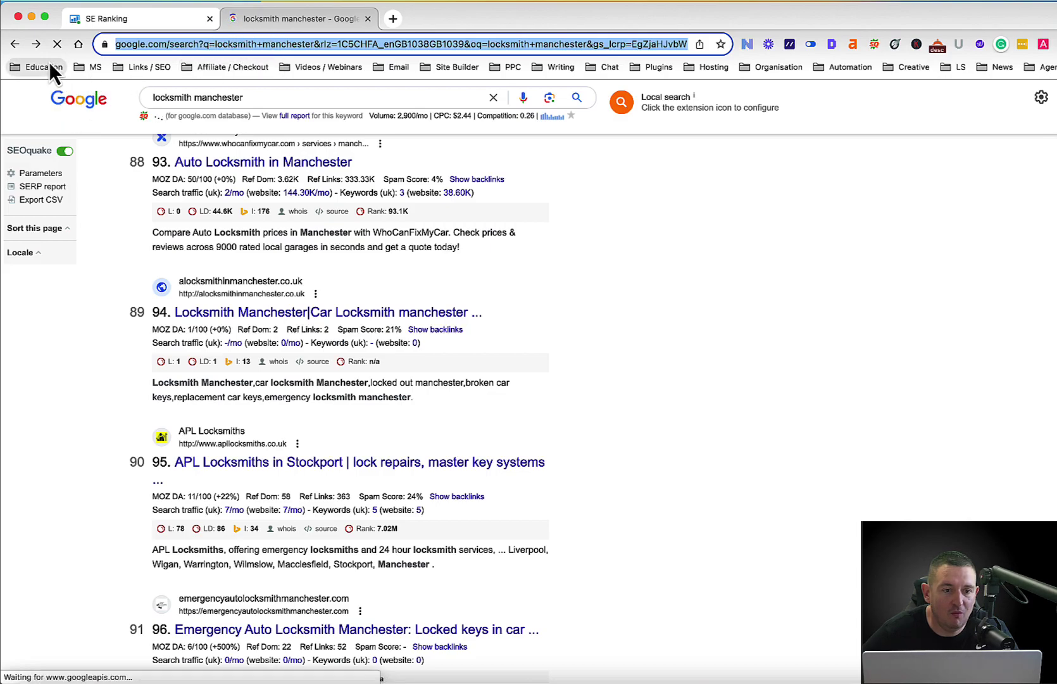
pyautogui.click(36, 47)
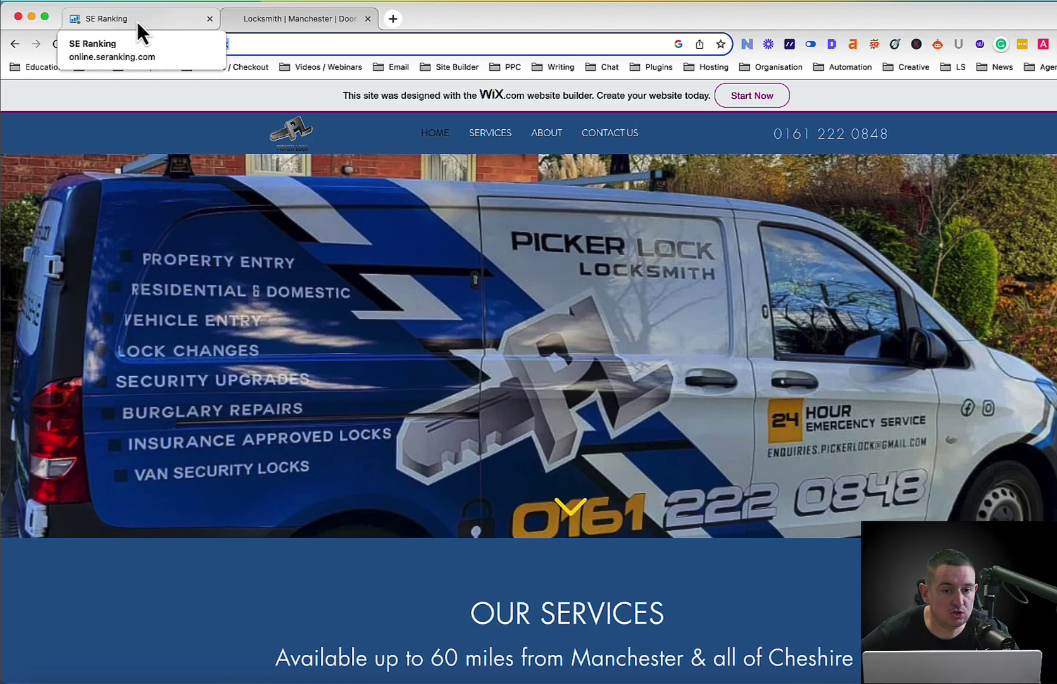
# Step: Switch to SE Ranking, create a project with the copied pickerlocklocksmith.co.uk URL, and proceed to the search engine settings
pyautogui.click(68, 25)
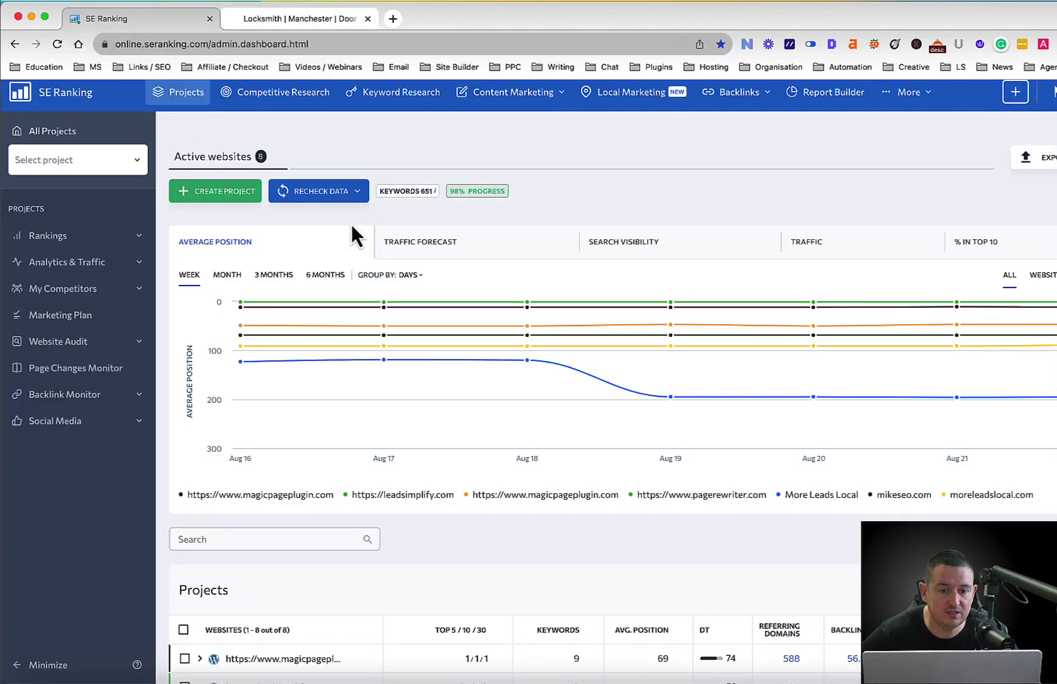
pyautogui.click(173, 91)
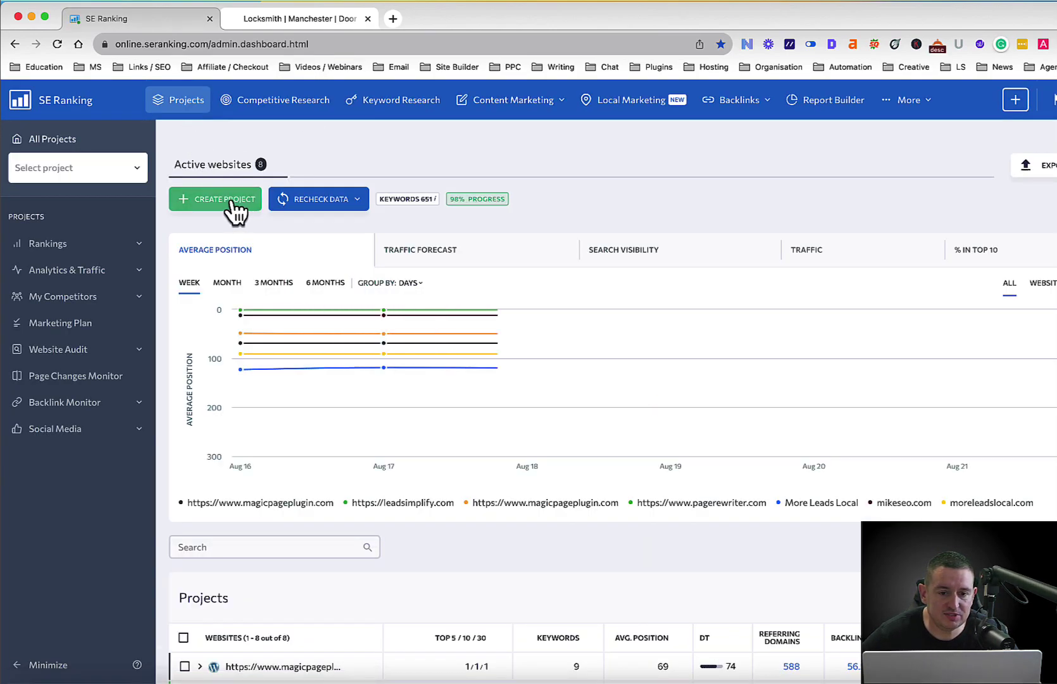
pyautogui.click(231, 201)
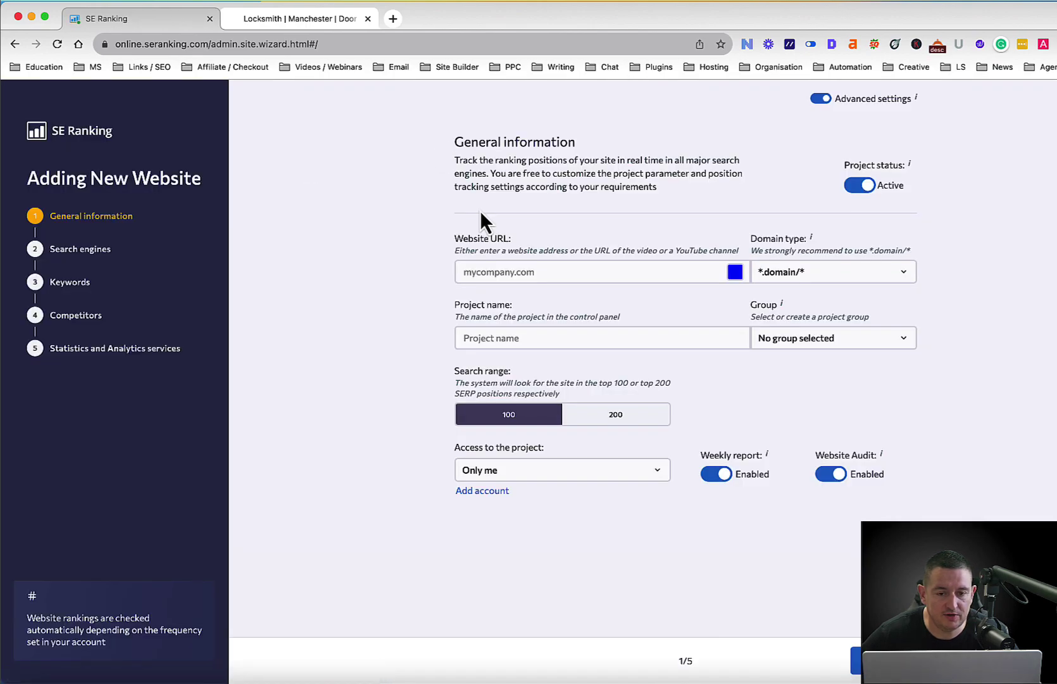
pyautogui.click(536, 273)
pyautogui.press('super+v')
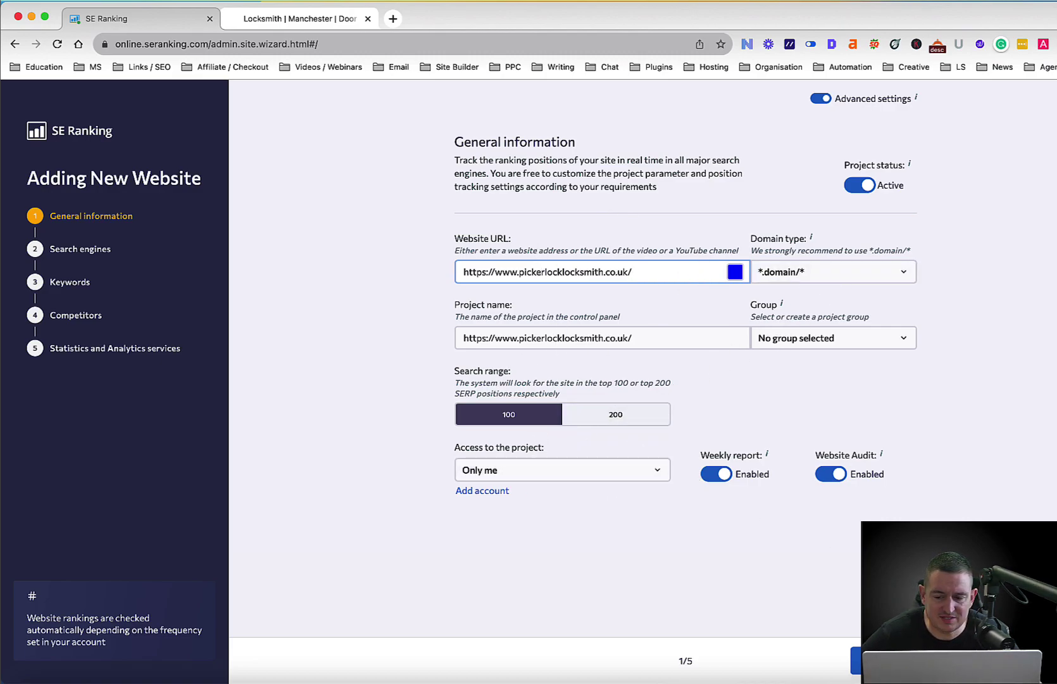
pyautogui.click(880, 661)
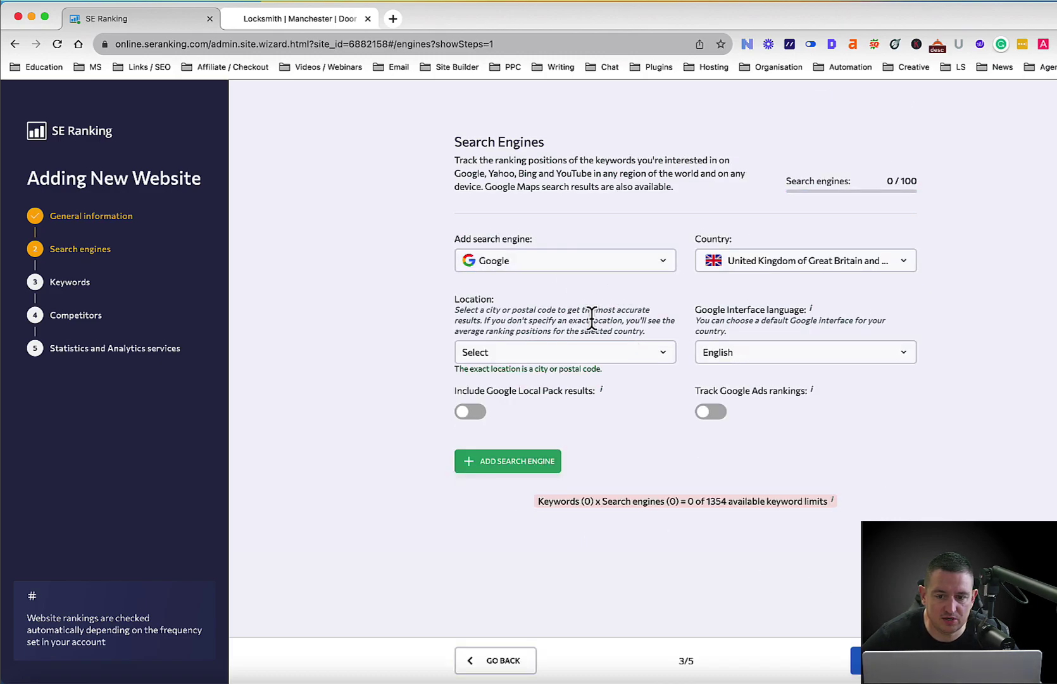
# Step: Set the Google search engine's location to Manchester, England, United Kingdom and proceed to the keywords
pyautogui.click(568, 354)
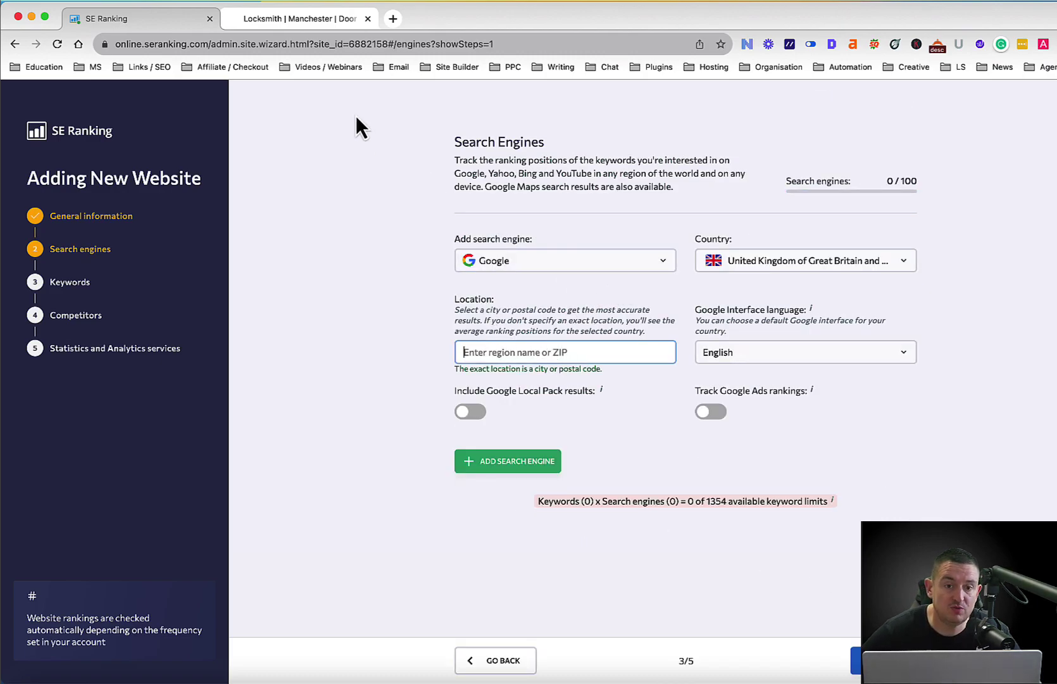
pyautogui.click(302, 25)
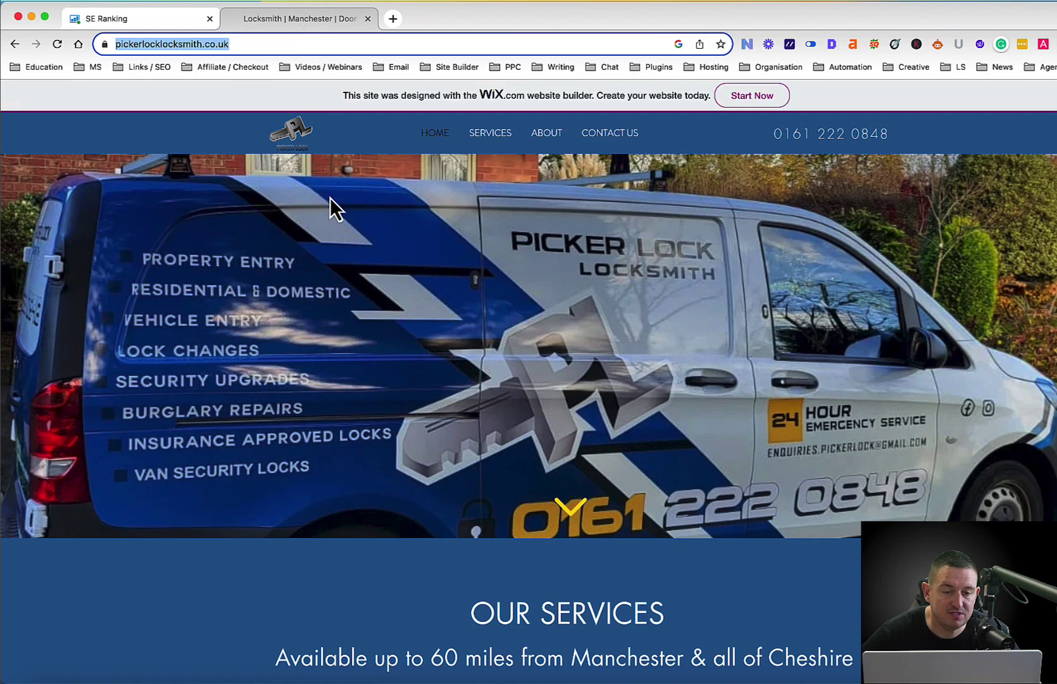
pyautogui.click(17, 45)
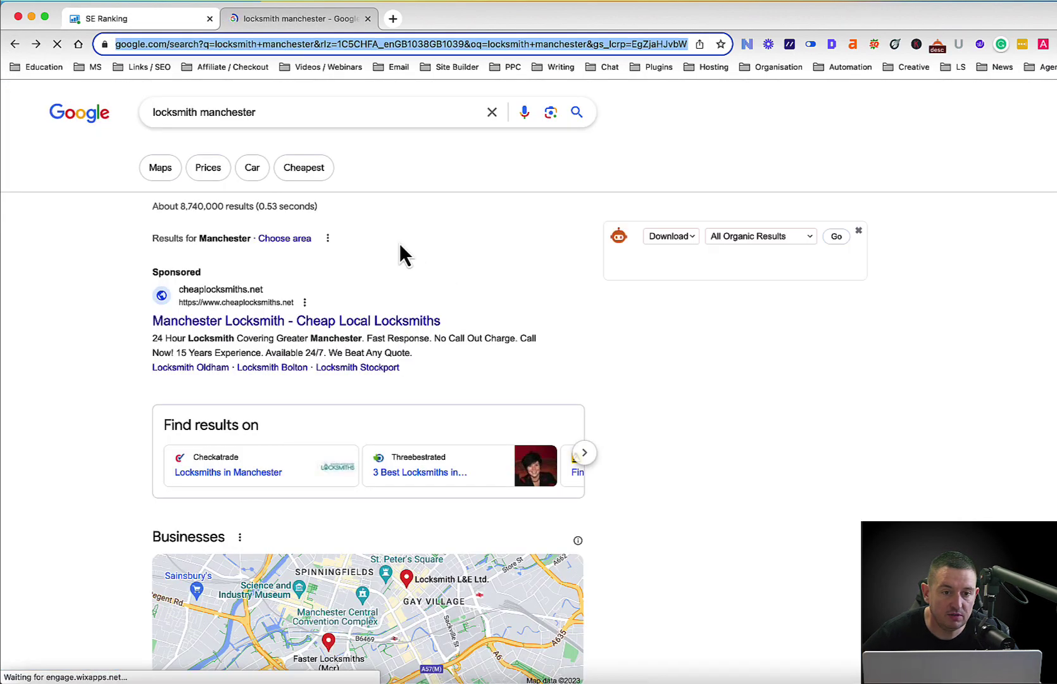
pyautogui.click(152, 21)
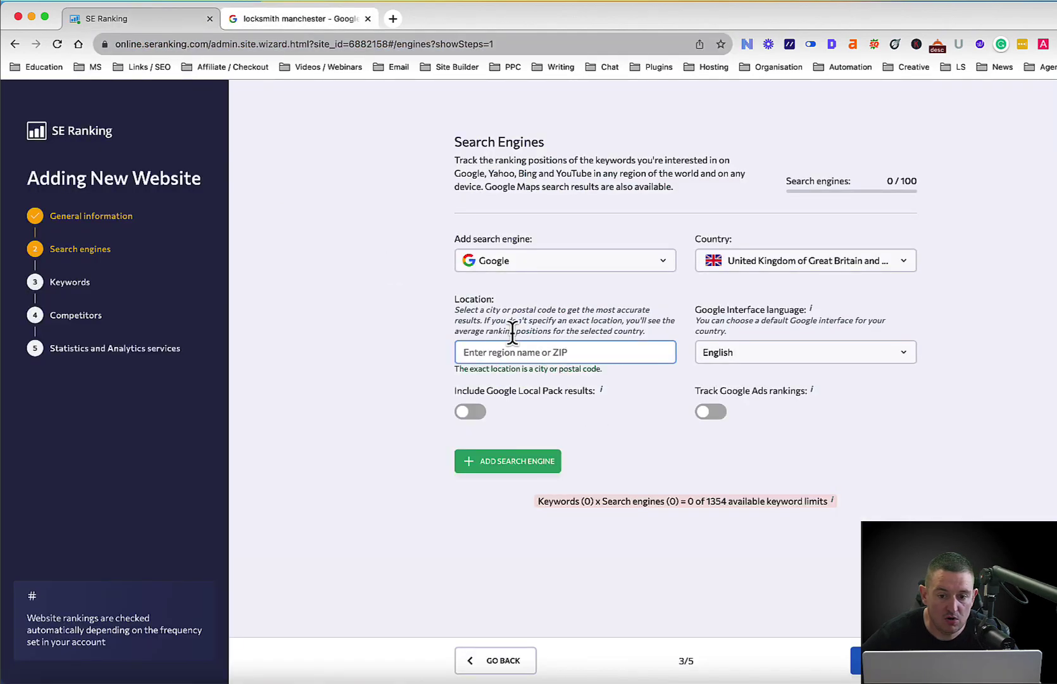
pyautogui.click(504, 352)
pyautogui.write('Manchester')
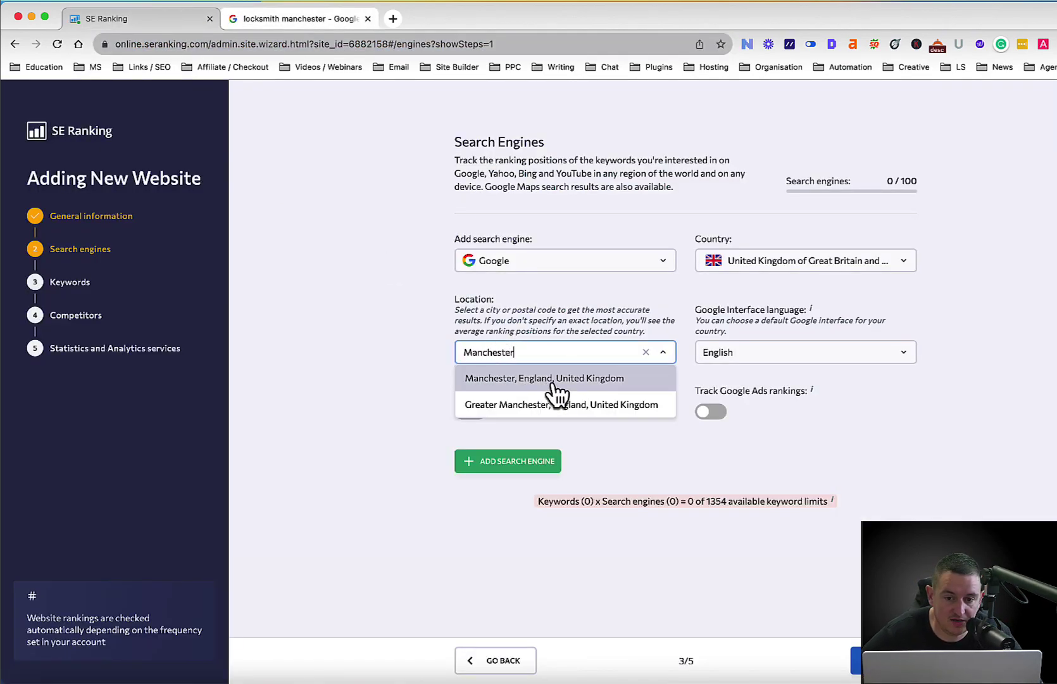
pyautogui.click(551, 380)
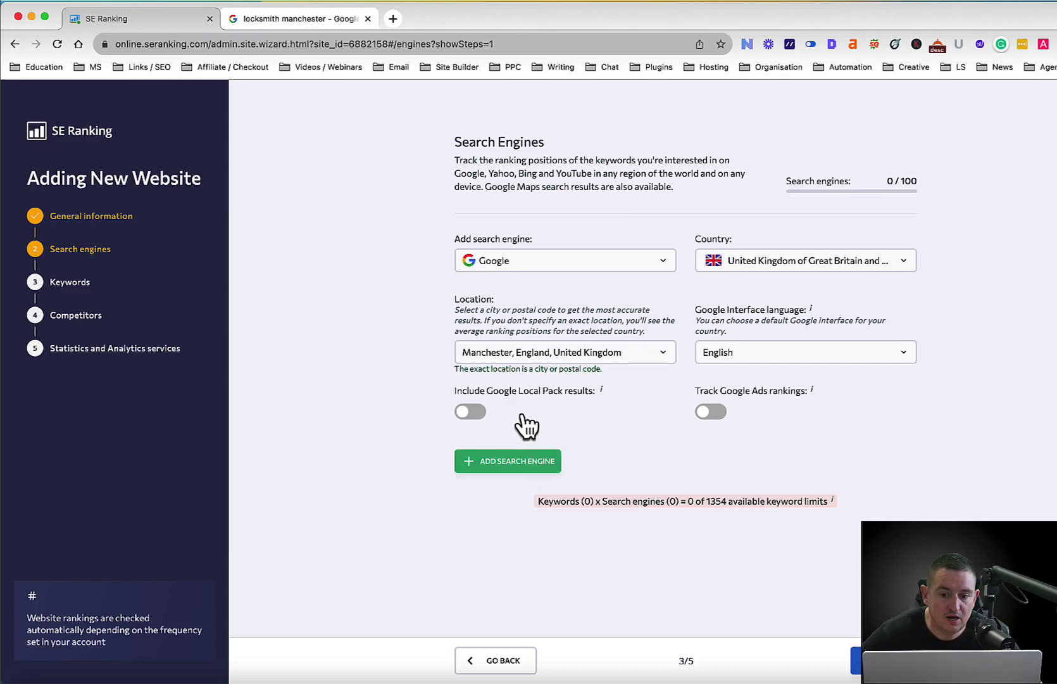
pyautogui.click(855, 660)
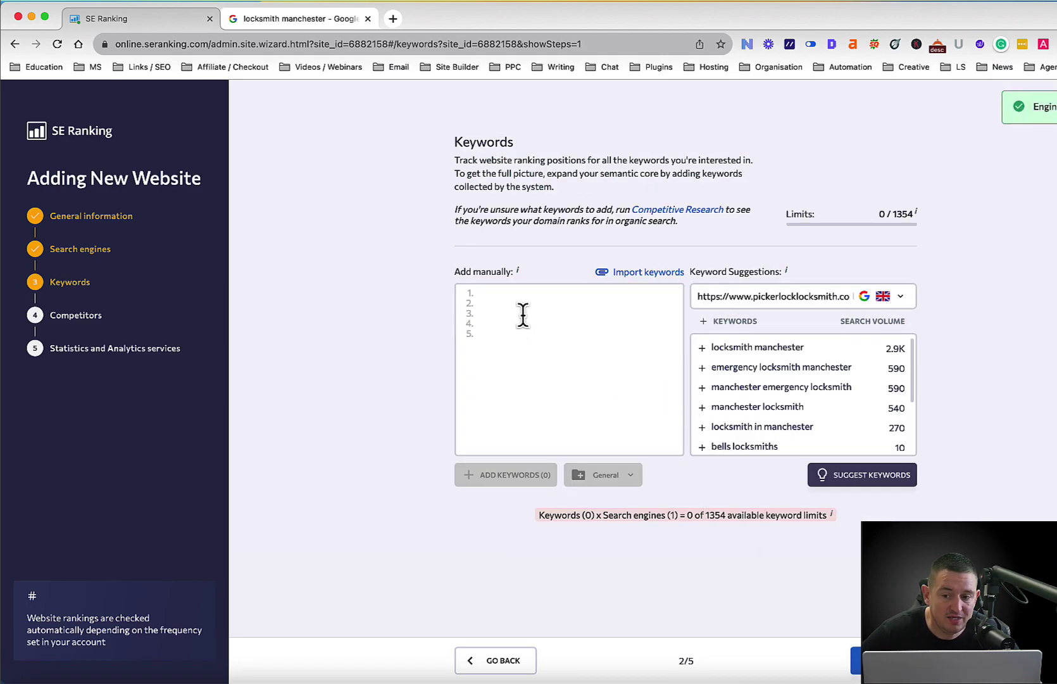
# Step: Add the suggested keywords locksmith manchester, emergency locksmith manchester, manchester emergency locksmith, manchester locksmith and locksmith in manchester, and finish the website setup
pyautogui.click(702, 349)
pyautogui.click(704, 367)
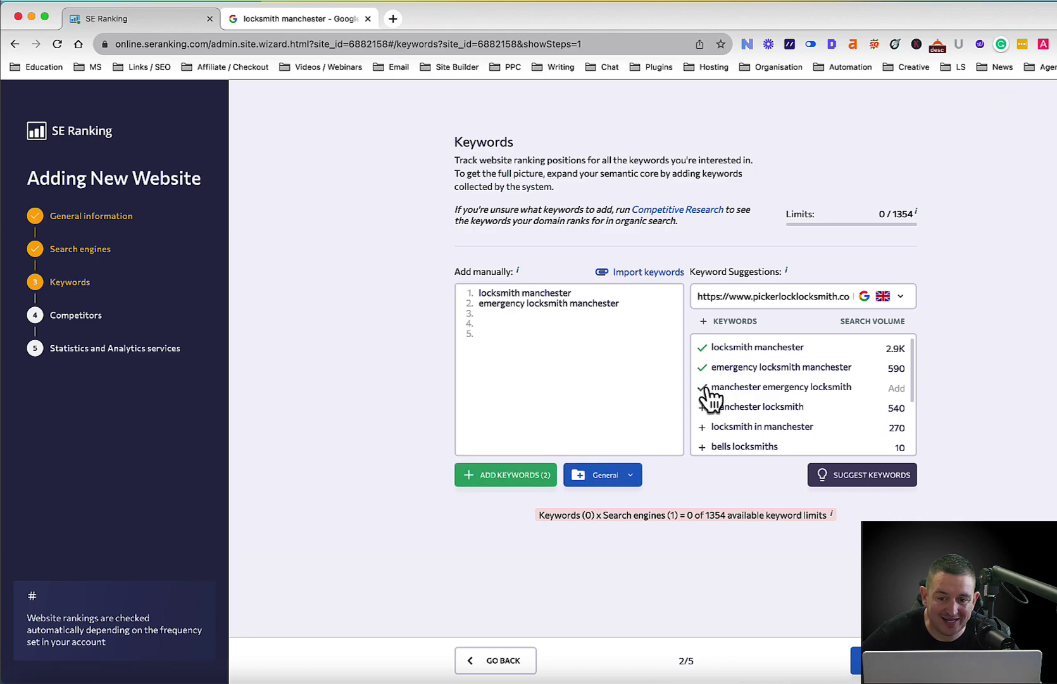
pyautogui.click(704, 388)
pyautogui.click(703, 407)
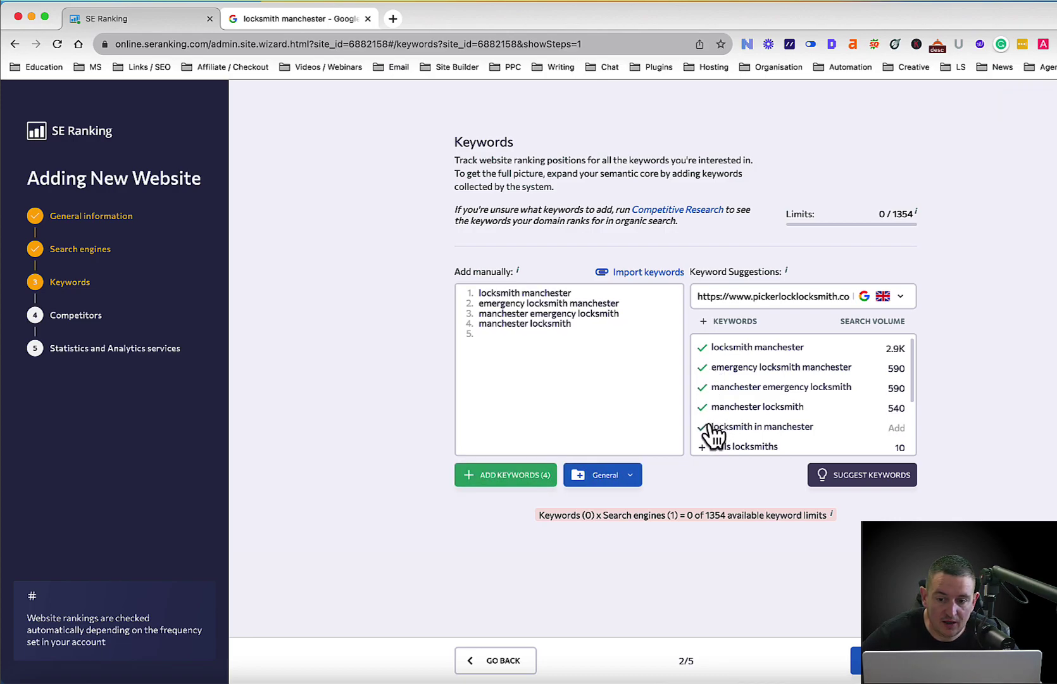
pyautogui.click(702, 426)
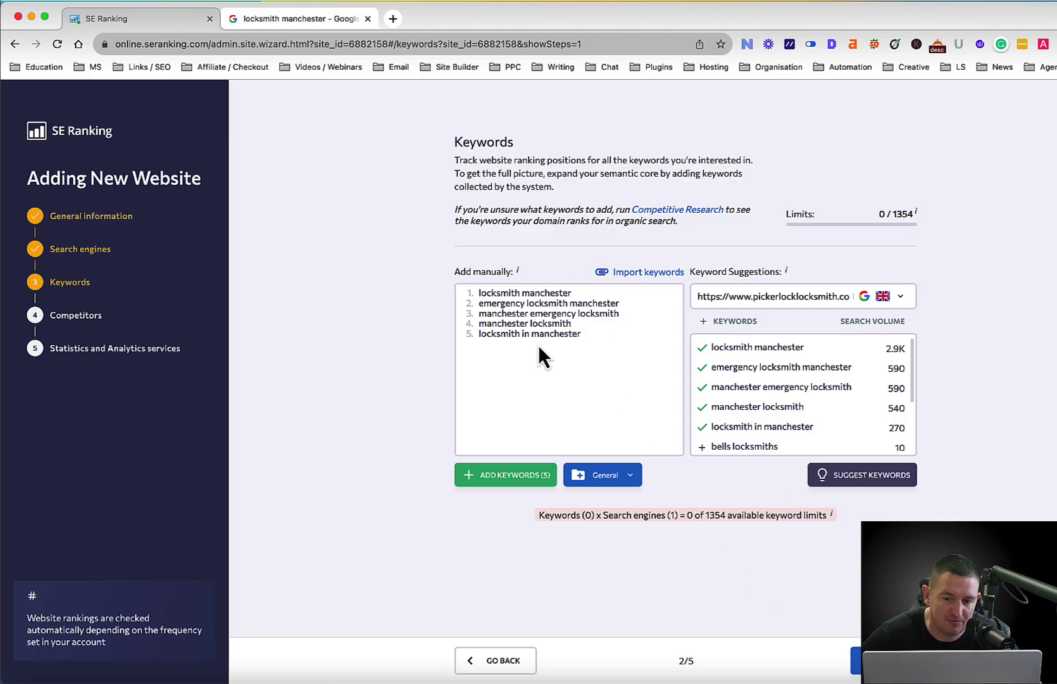
pyautogui.click(856, 660)
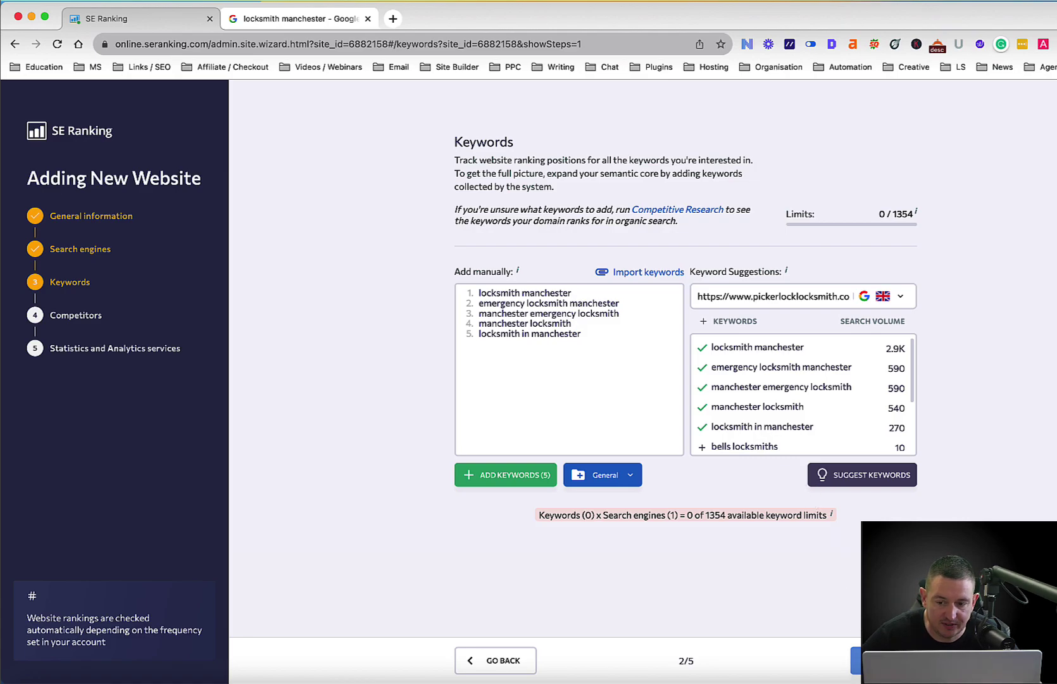
pyautogui.click(718, 433)
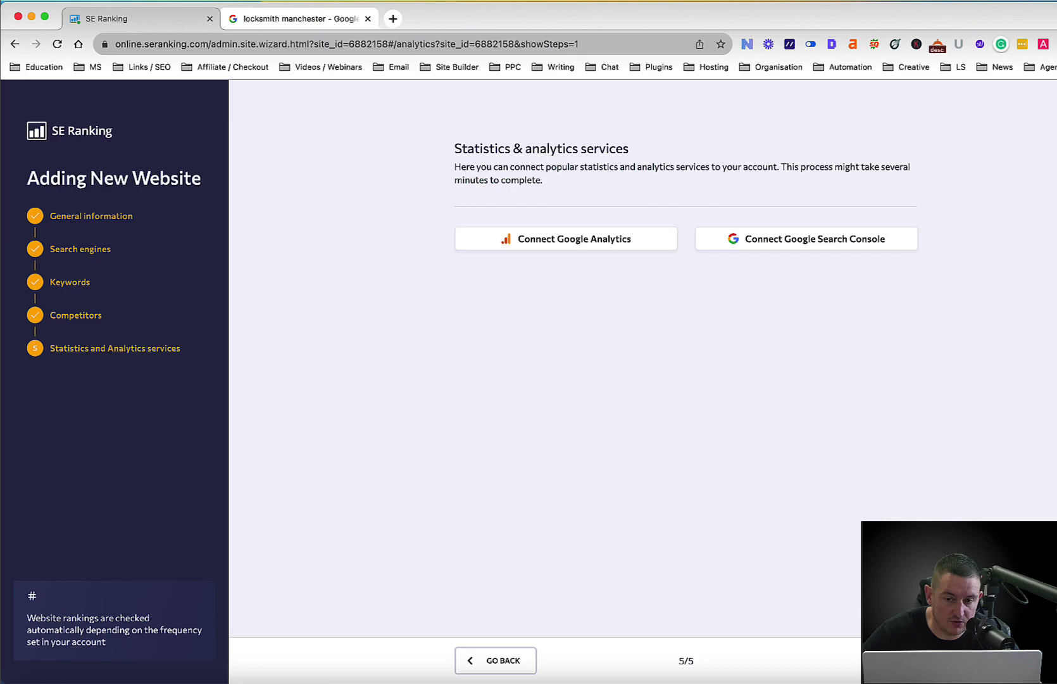
pyautogui.click(936, 660)
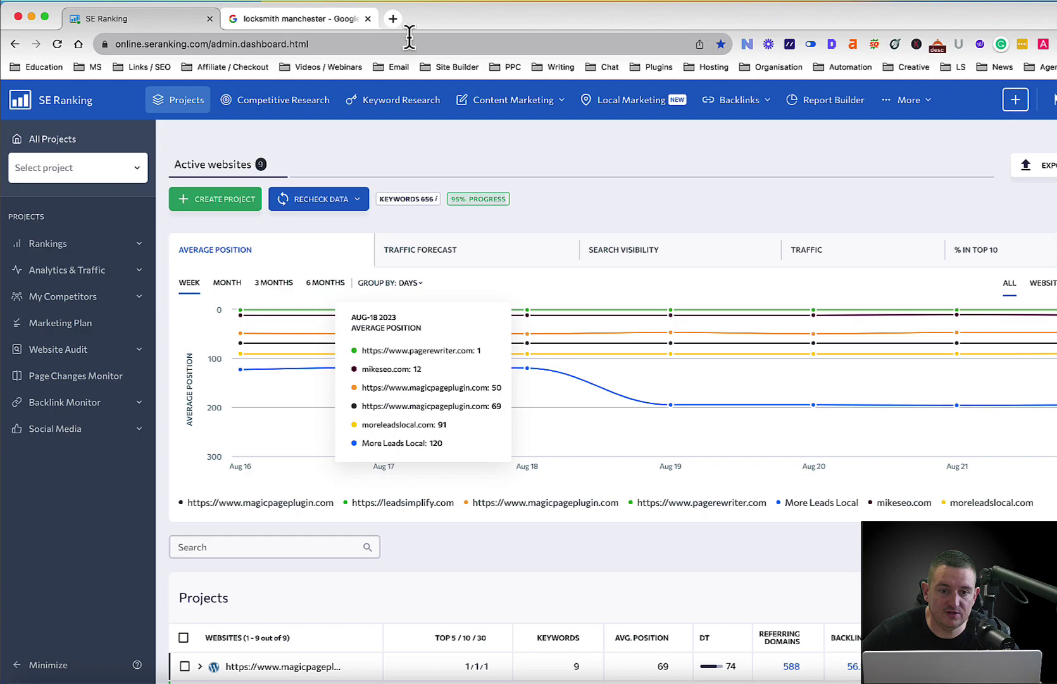
# Step: Return to the Google results and rerun the search for locksmith manchester
pyautogui.click(311, 24)
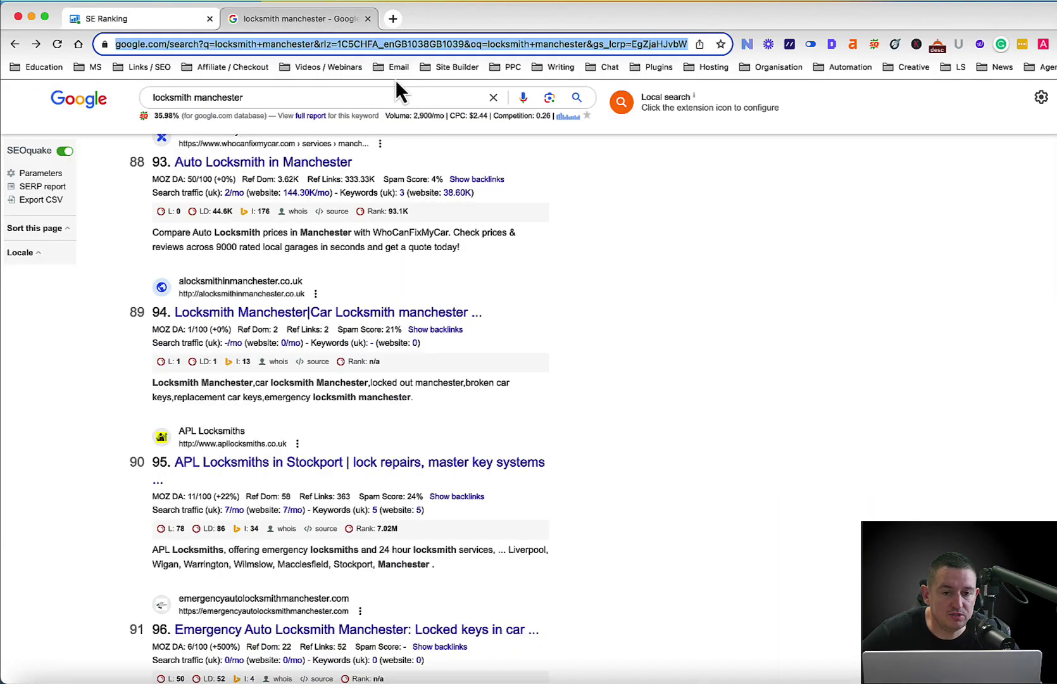
pyautogui.click(418, 101)
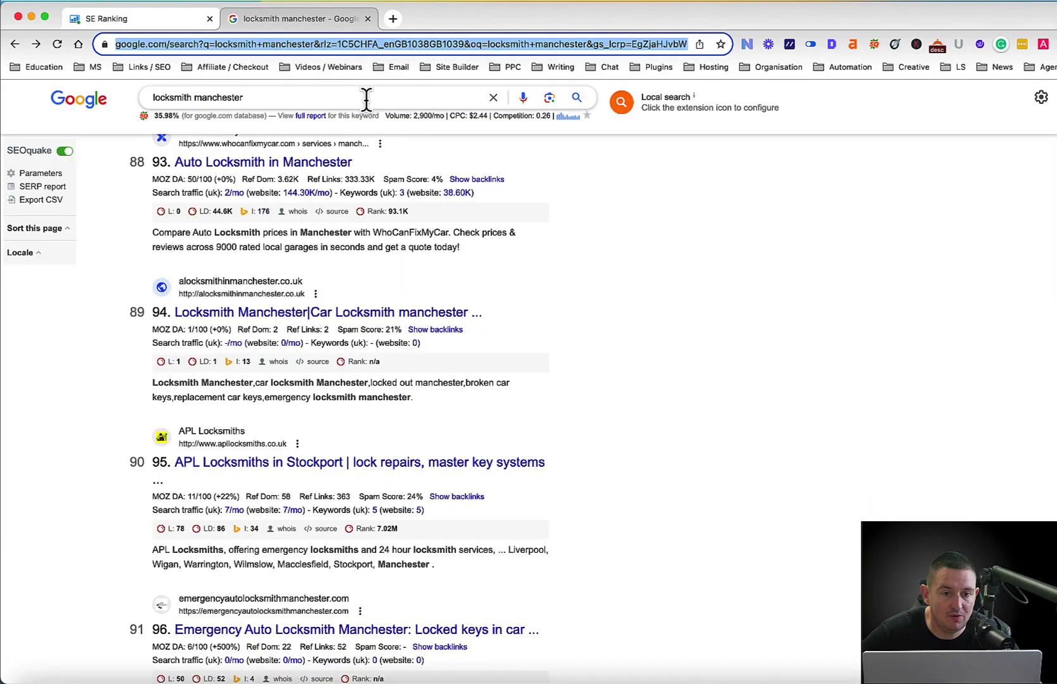
pyautogui.press('Return')
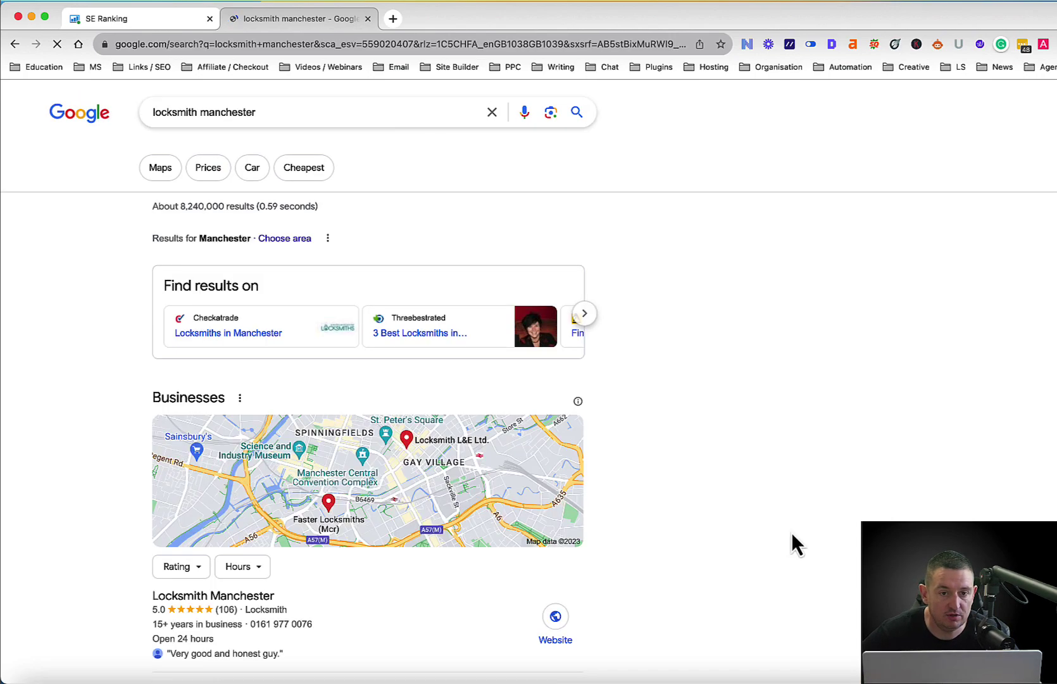
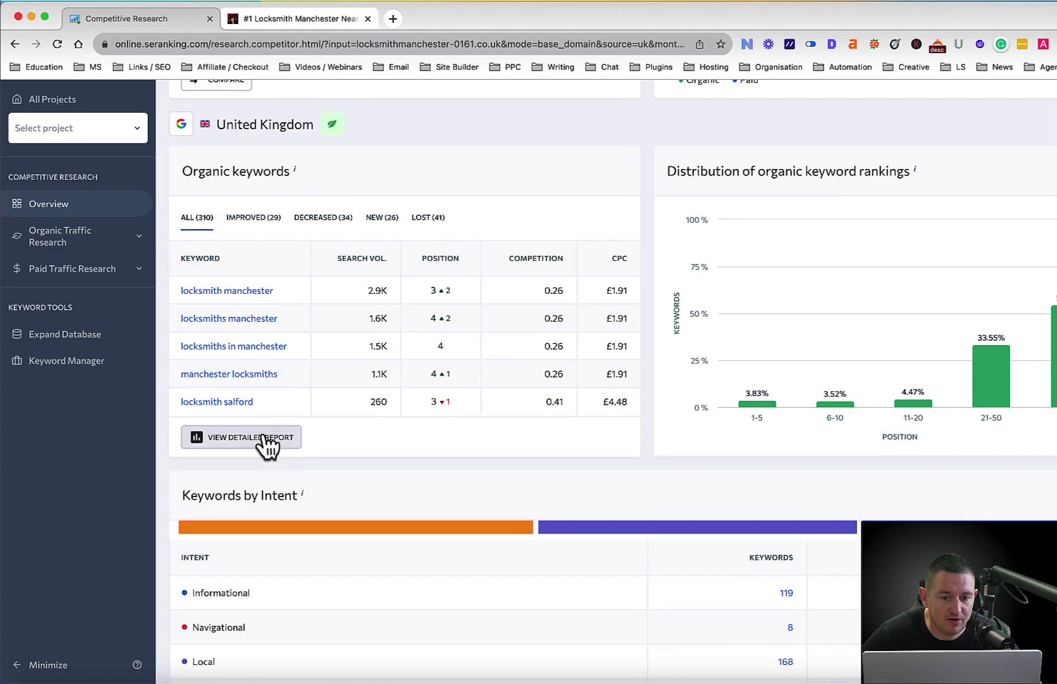
# Step: Open the detailed UK organic keywords report for locksmithmanchester-0161.co.uk and look through its traffic chart and keyword list
pyautogui.click(262, 437)
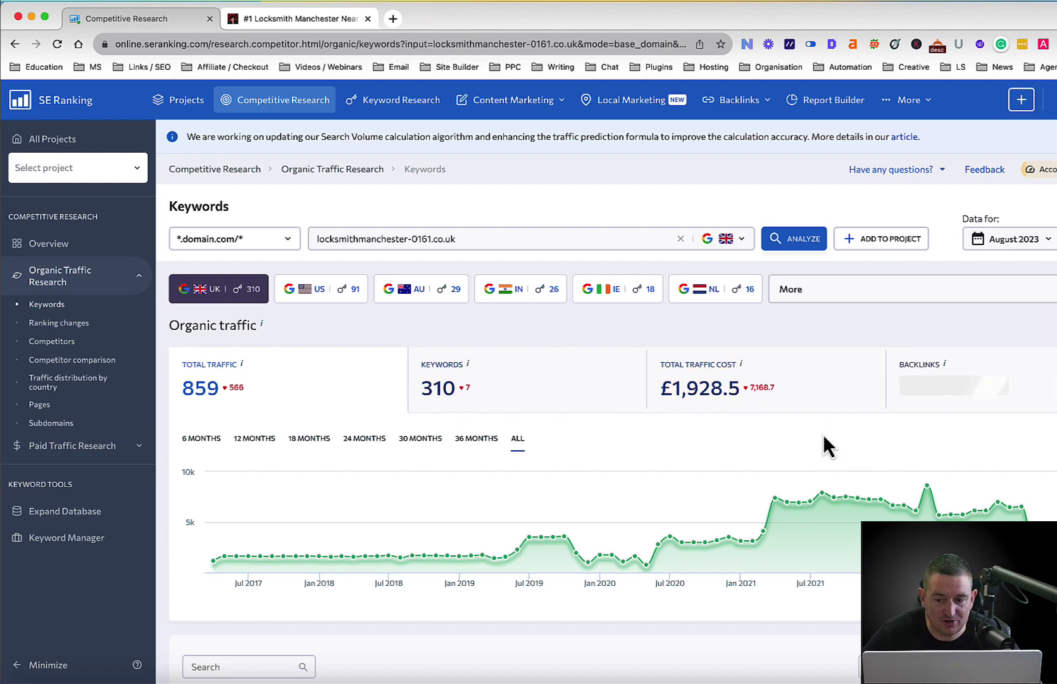
pyautogui.scroll(-3, 816, 434)
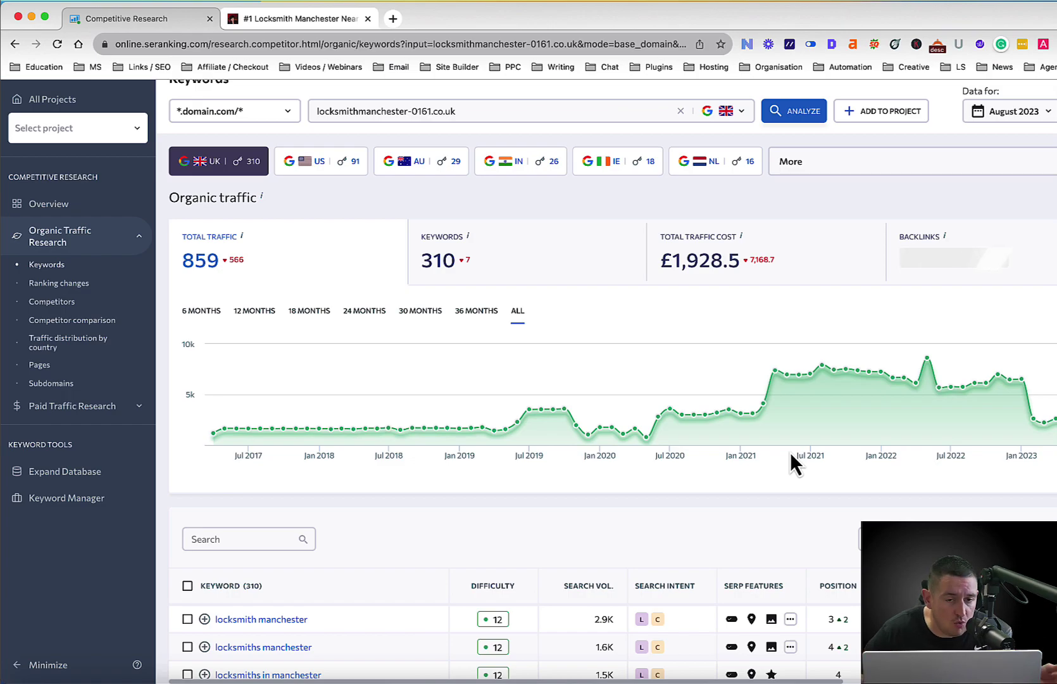
pyautogui.scroll(-5, 765, 494)
pyautogui.scroll(-15, 765, 494)
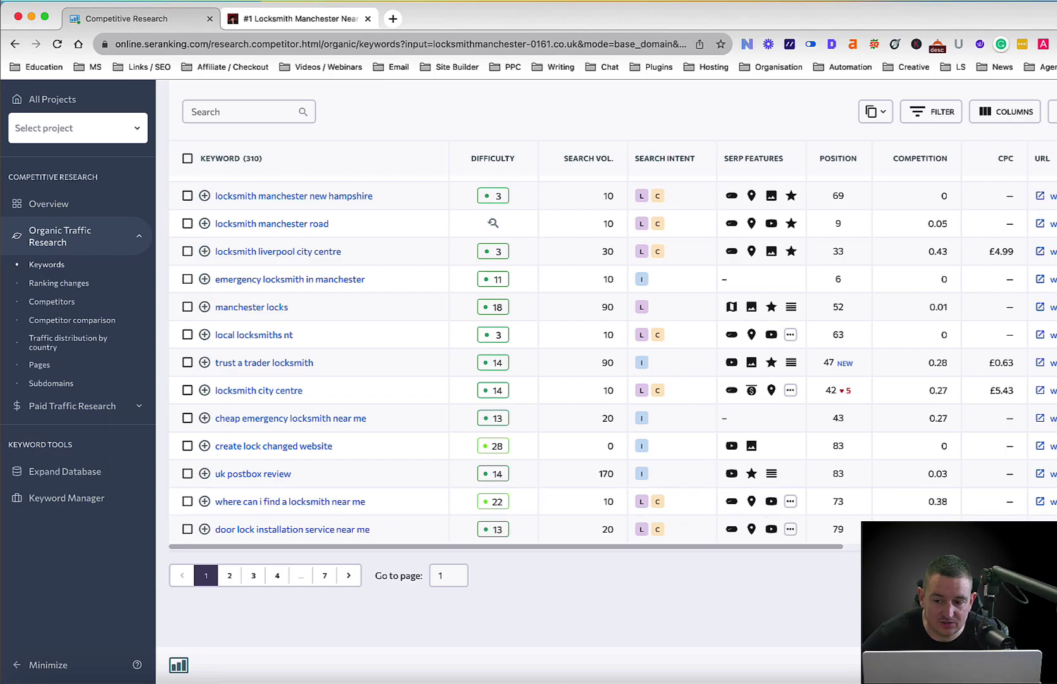
pyautogui.press('Home')
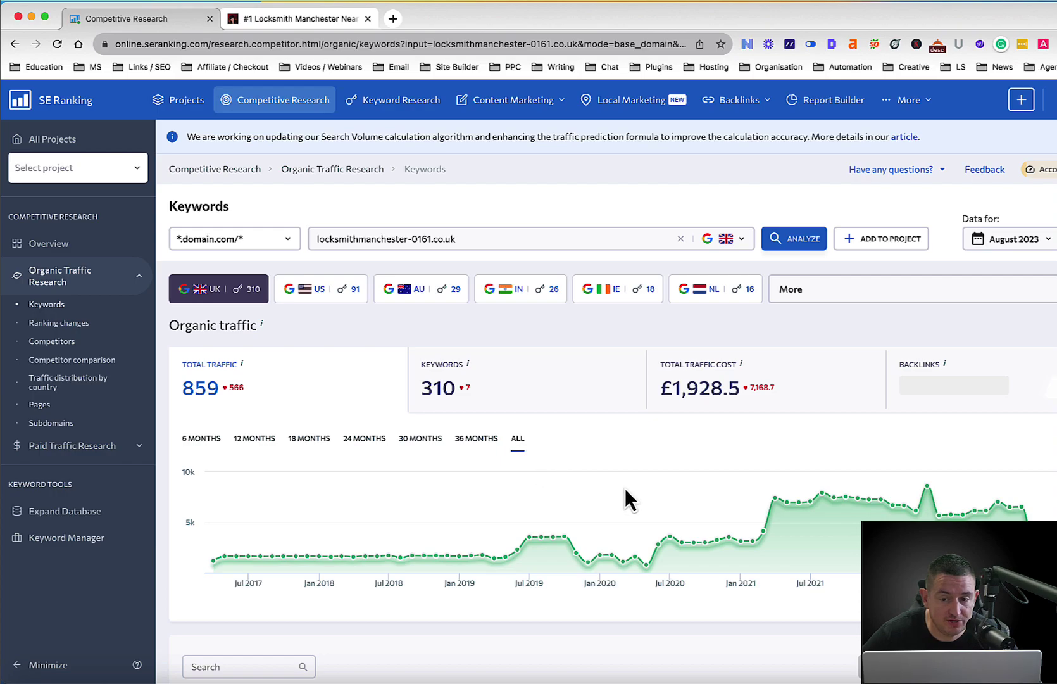
# Step: Filter the organic keywords of locksmithmanchester-0161.co.uk to a search volume from 90
pyautogui.moveTo(623, 487)
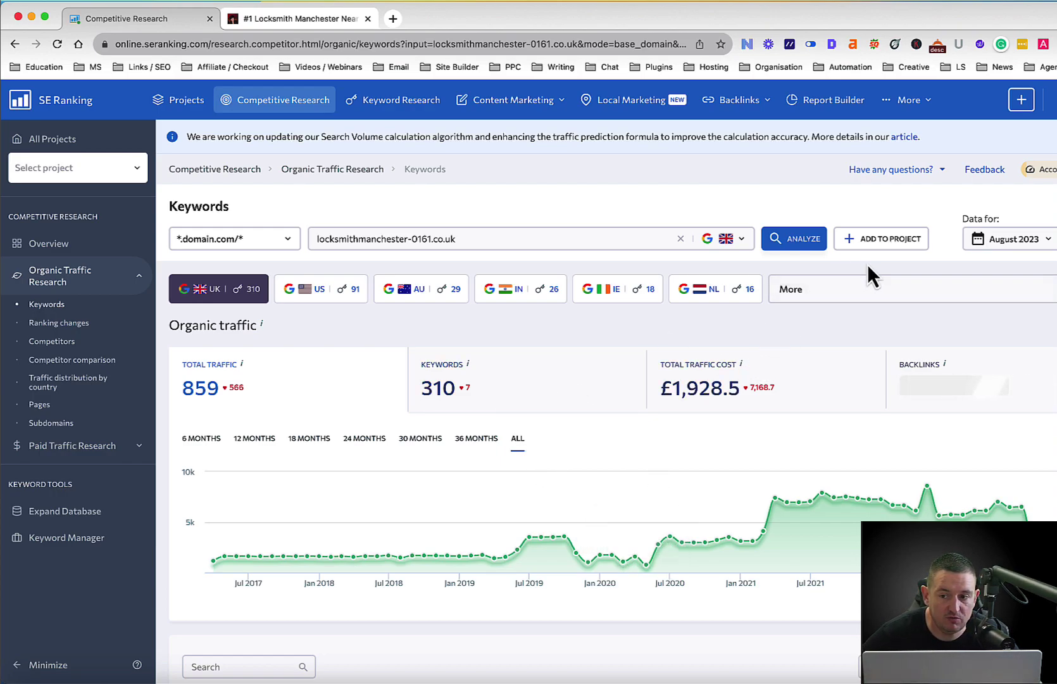
pyautogui.scroll(-6, 943, 427)
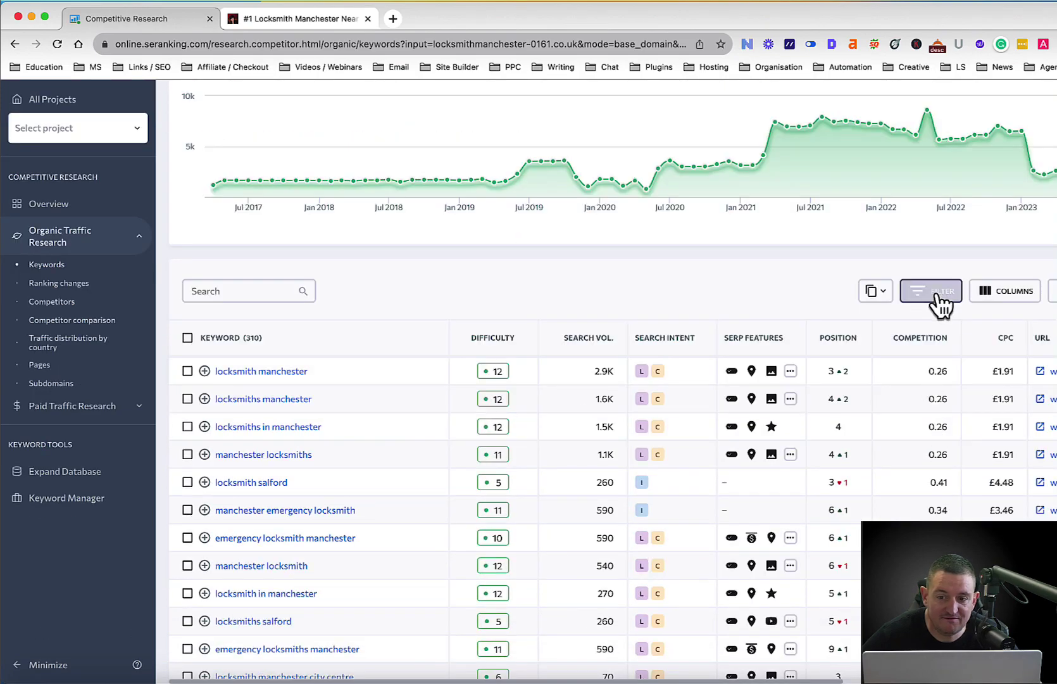
pyautogui.click(936, 305)
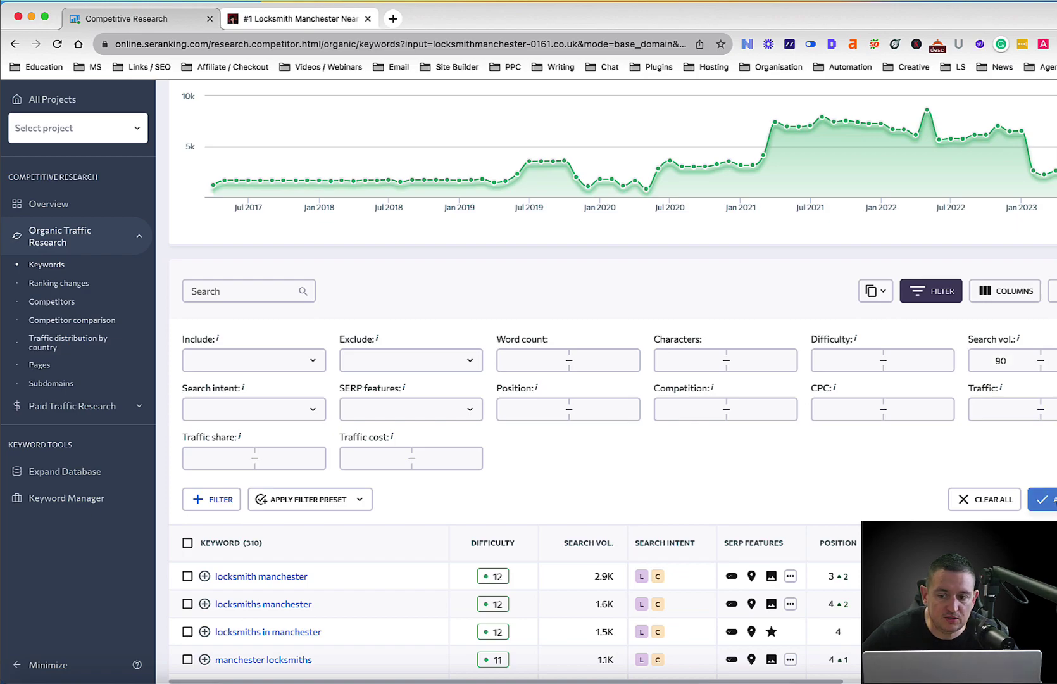
pyautogui.press('Return')
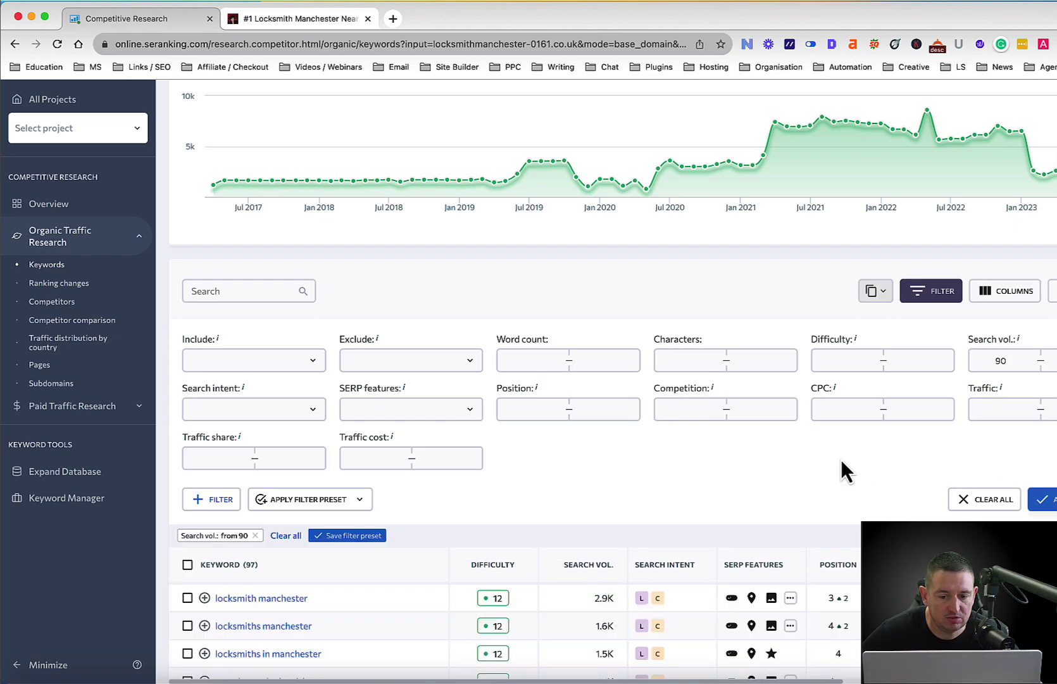
# Step: Look through the filtered locksmithmanchester-0161.co.uk keywords down to the end of the list, with the filter options collapsed
pyautogui.scroll(-1, 848, 472)
pyautogui.scroll(-3, 847, 460)
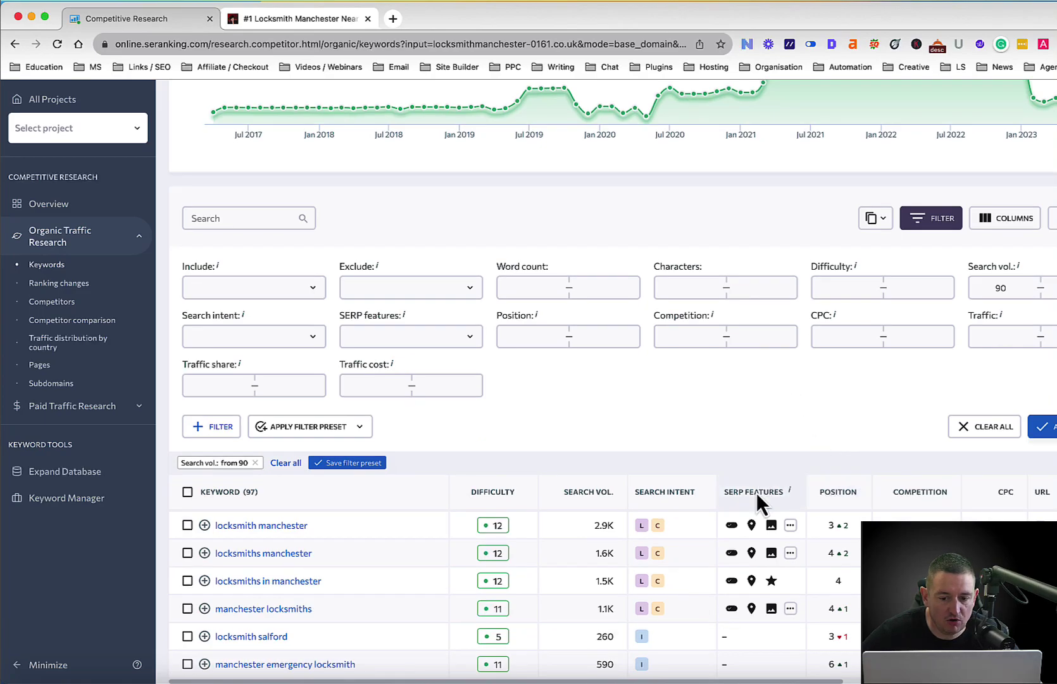
pyautogui.scroll(-4, 559, 523)
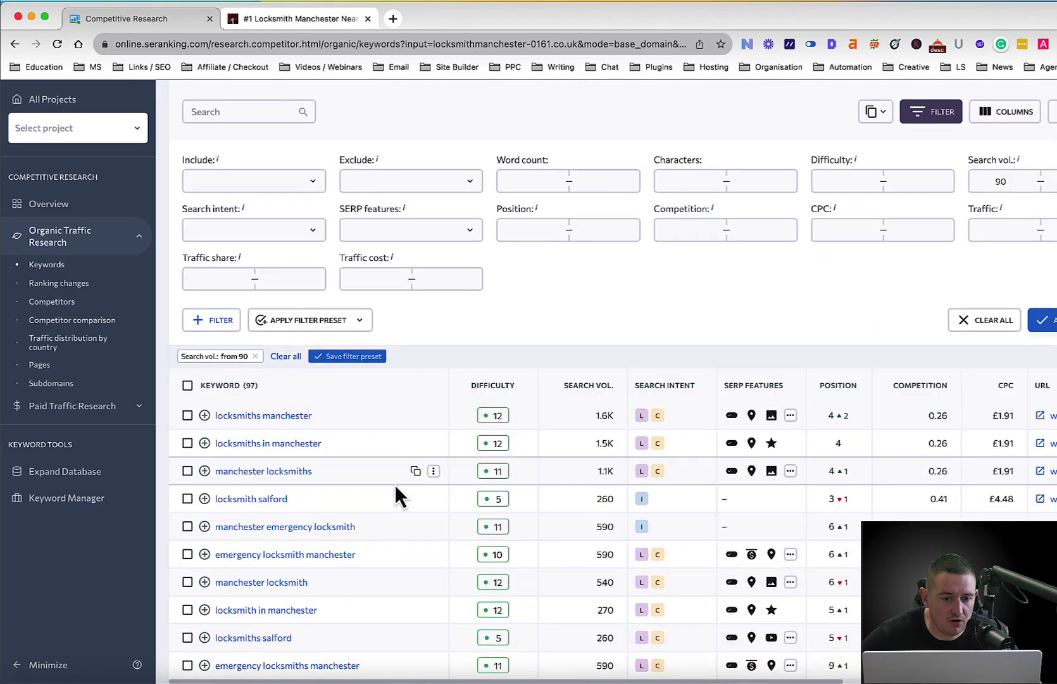
pyautogui.scroll(-10, 244, 402)
pyautogui.scroll(-10, 620, 495)
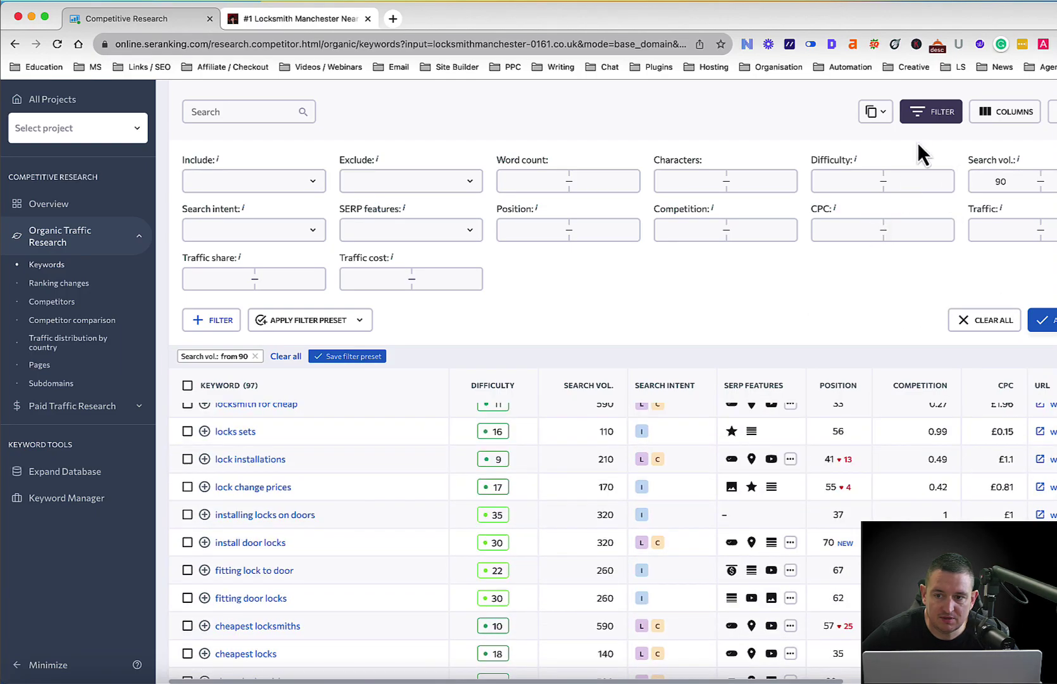
pyautogui.click(927, 120)
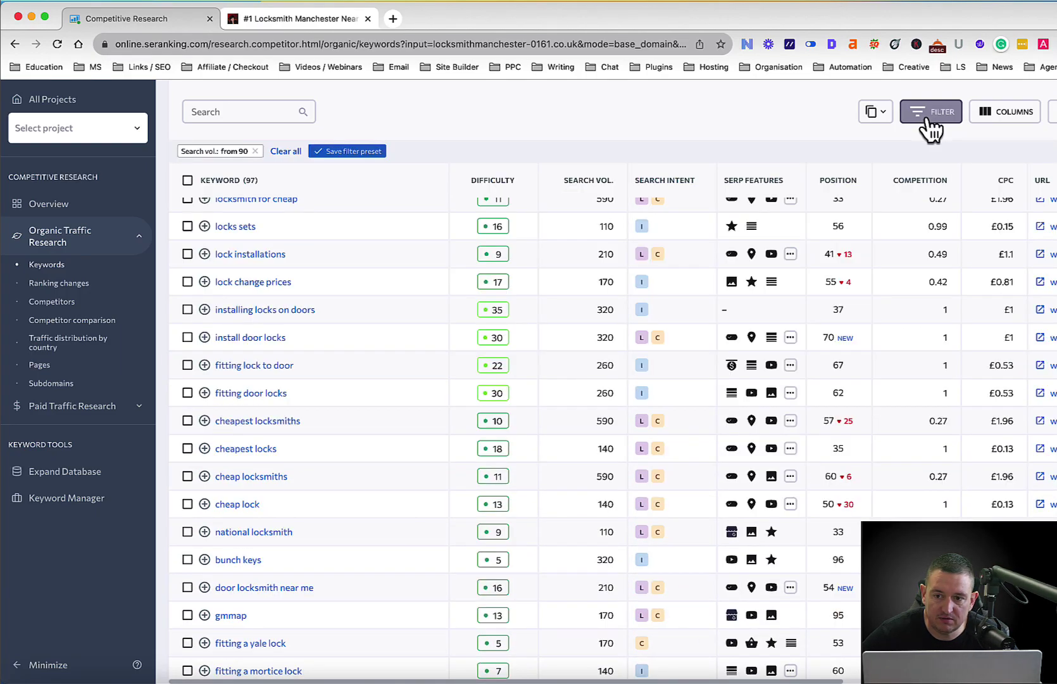
pyautogui.click(929, 126)
pyautogui.click(930, 120)
pyautogui.scroll(-10, 754, 318)
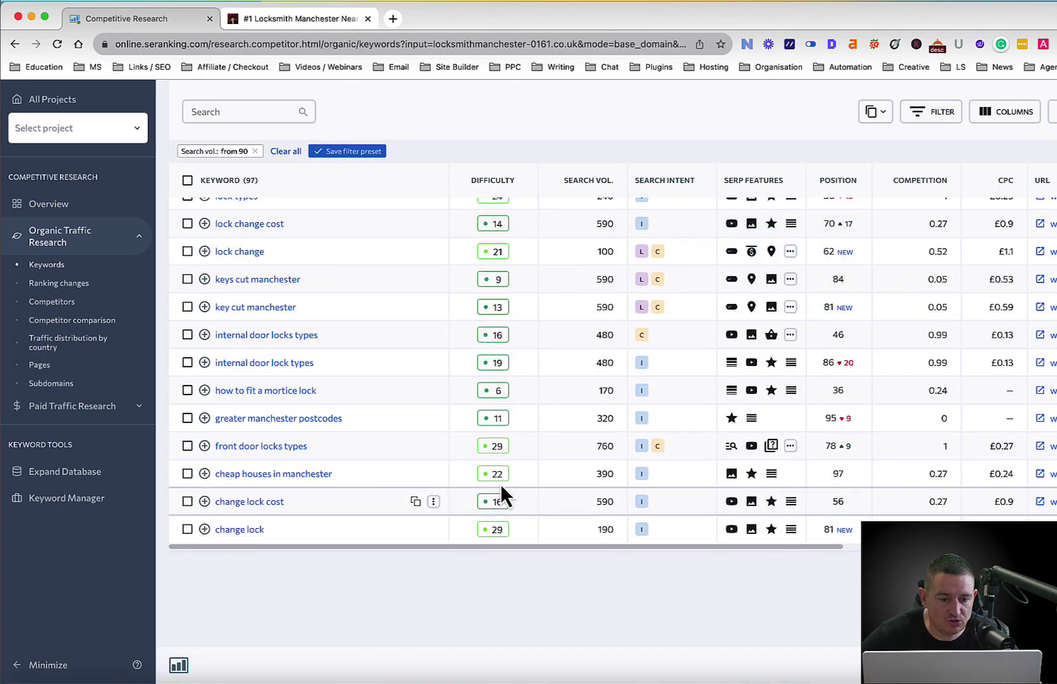
pyautogui.scroll(8, 475, 473)
pyautogui.scroll(-6, 478, 472)
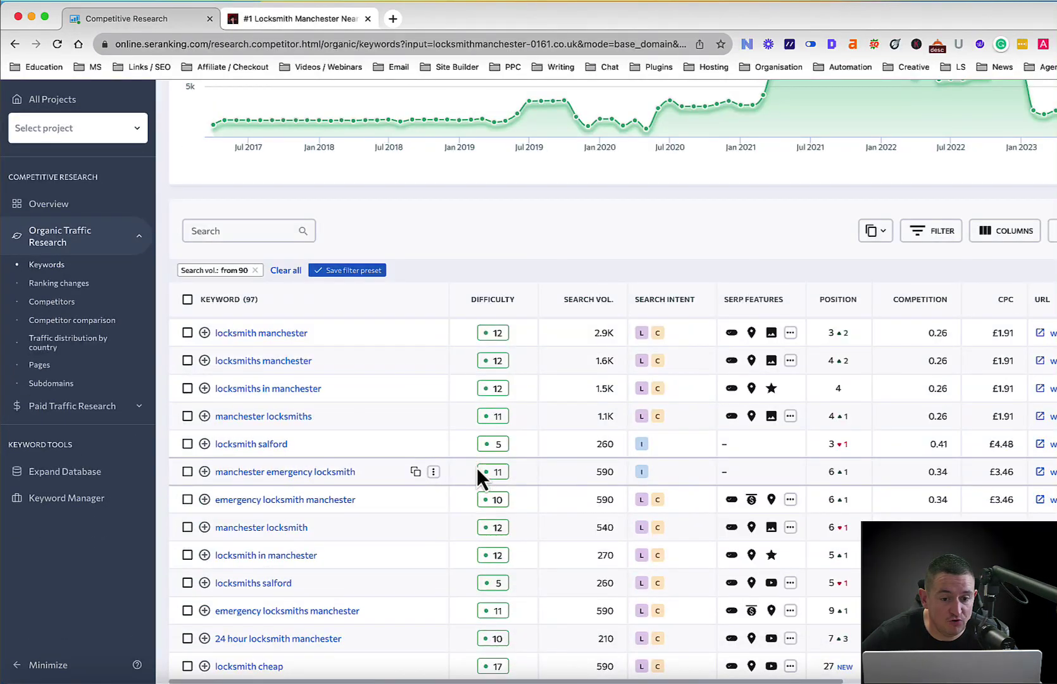
# Step: Select all filtered keywords and add them to the pickerlocklocksmith.co.uk project rankings in the General group
pyautogui.click(188, 299)
pyautogui.click(392, 240)
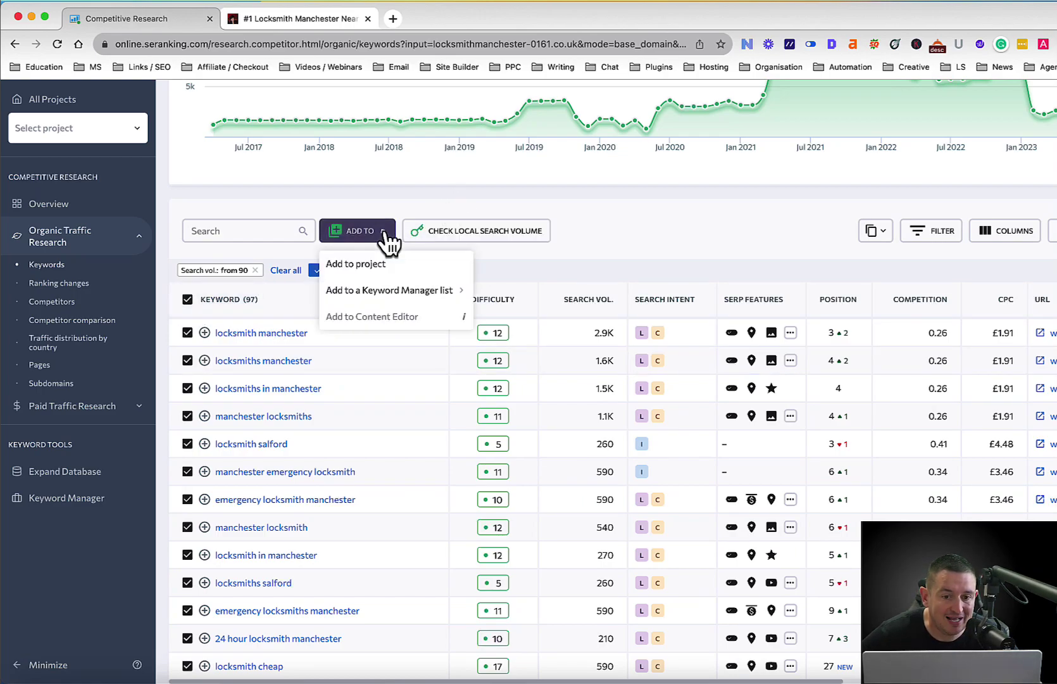
pyautogui.click(373, 265)
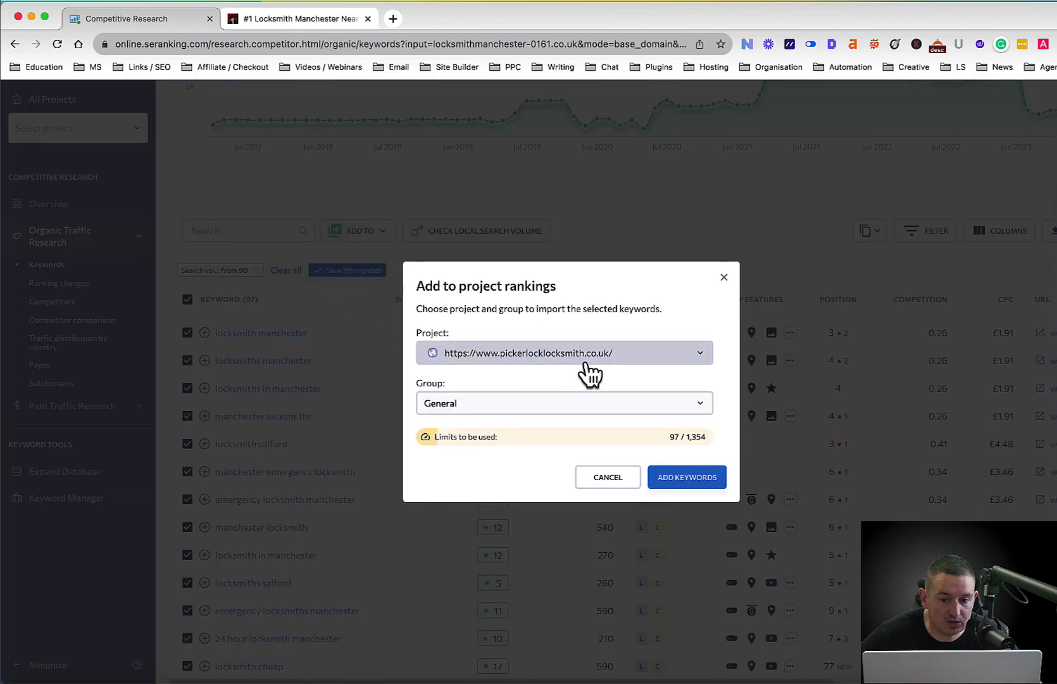
pyautogui.click(682, 479)
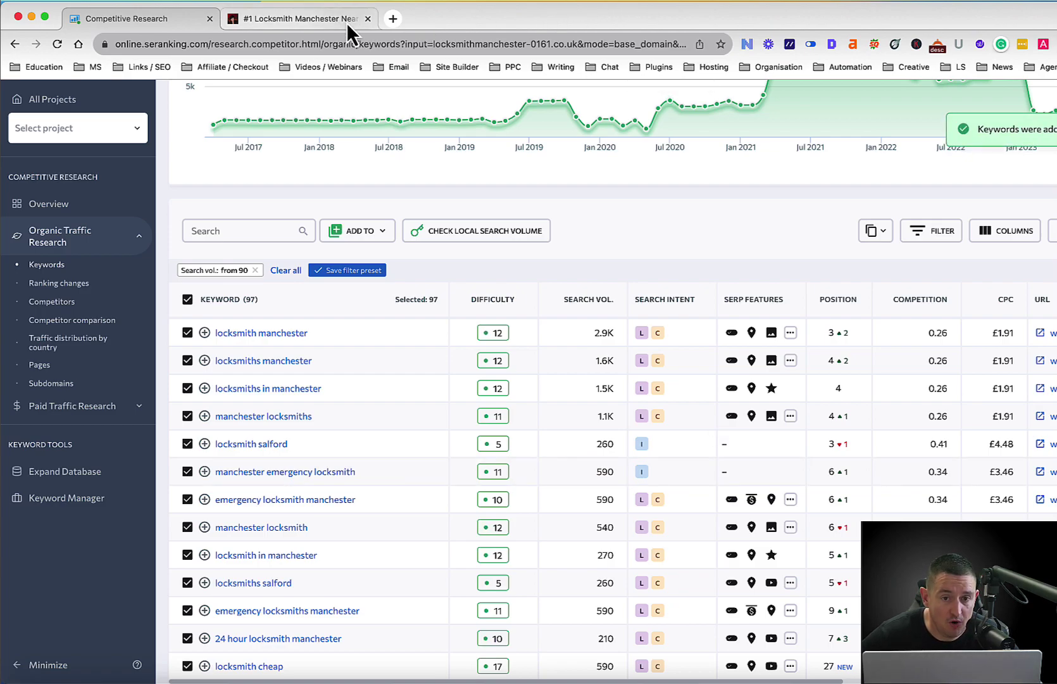
# Step: Go back to the Google results for locksmith manchester, open the manchesterlocksmith.org.uk result and copy its address
pyautogui.click(347, 22)
pyautogui.click(14, 44)
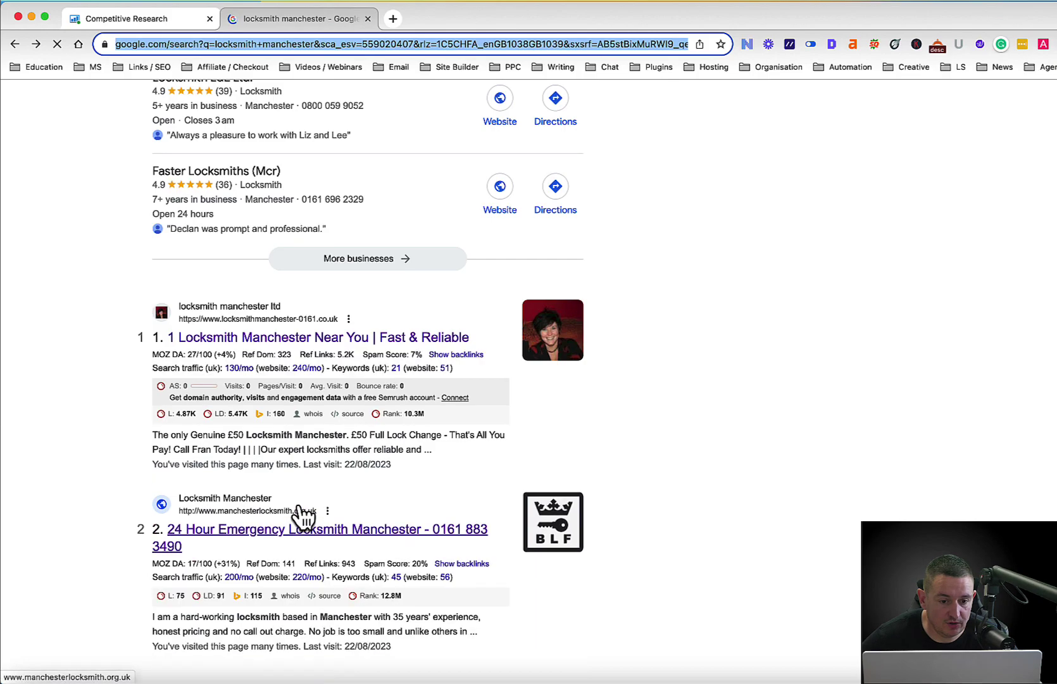
pyautogui.click(307, 532)
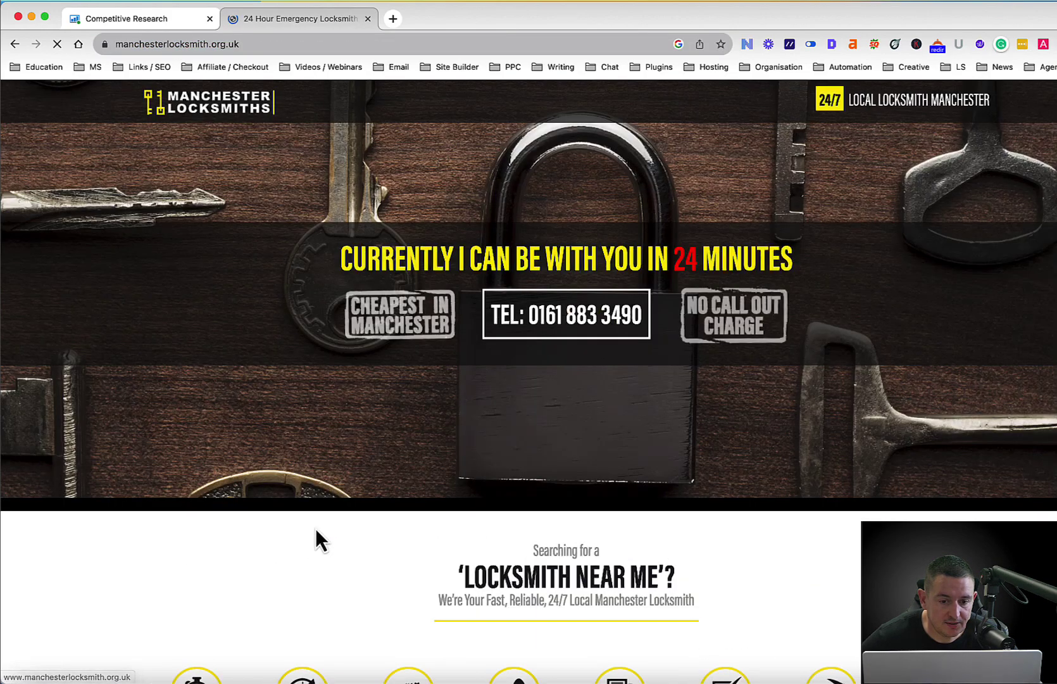
pyautogui.click(285, 44)
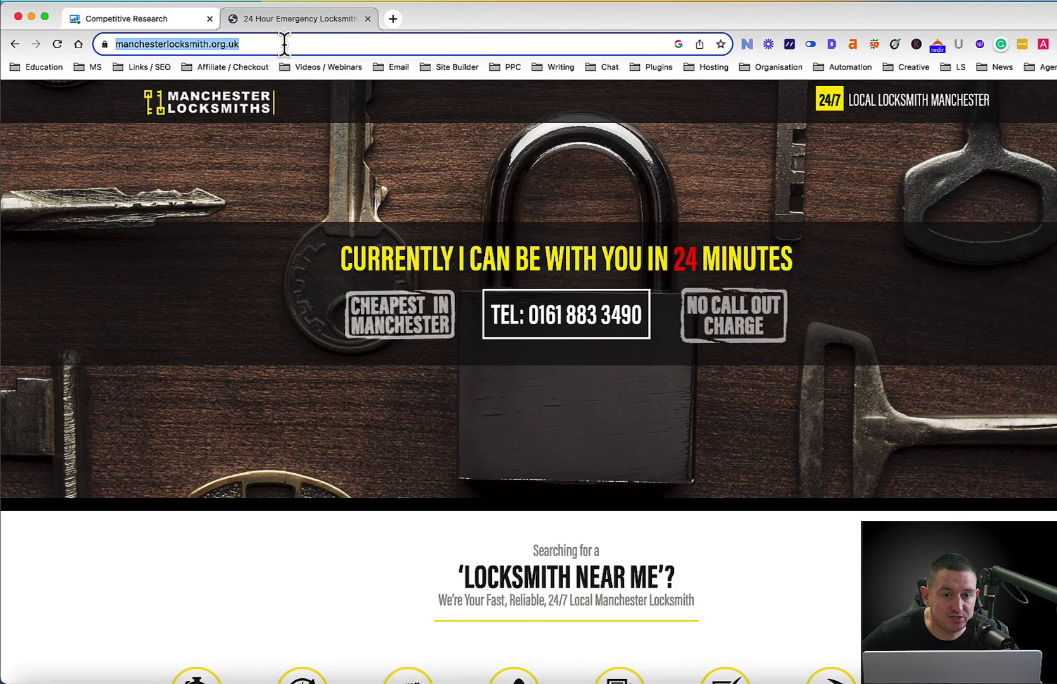
# Step: Return to SE Ranking and run a new competitive research analysis for manchesterlocksmith.org.uk
pyautogui.click(174, 19)
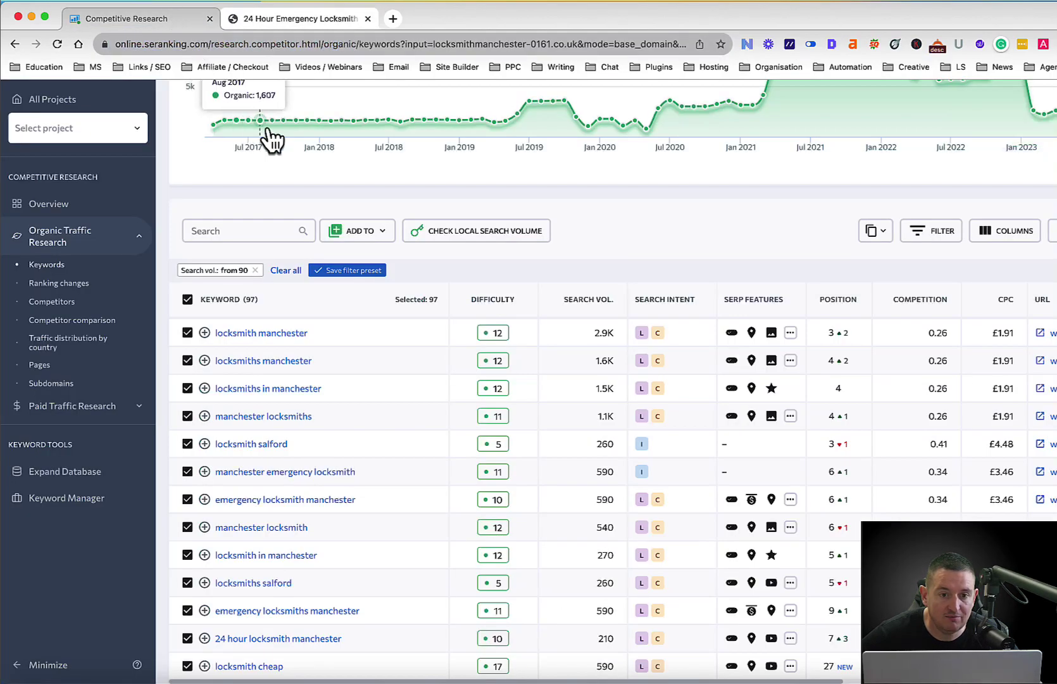
pyautogui.scroll(7, 285, 133)
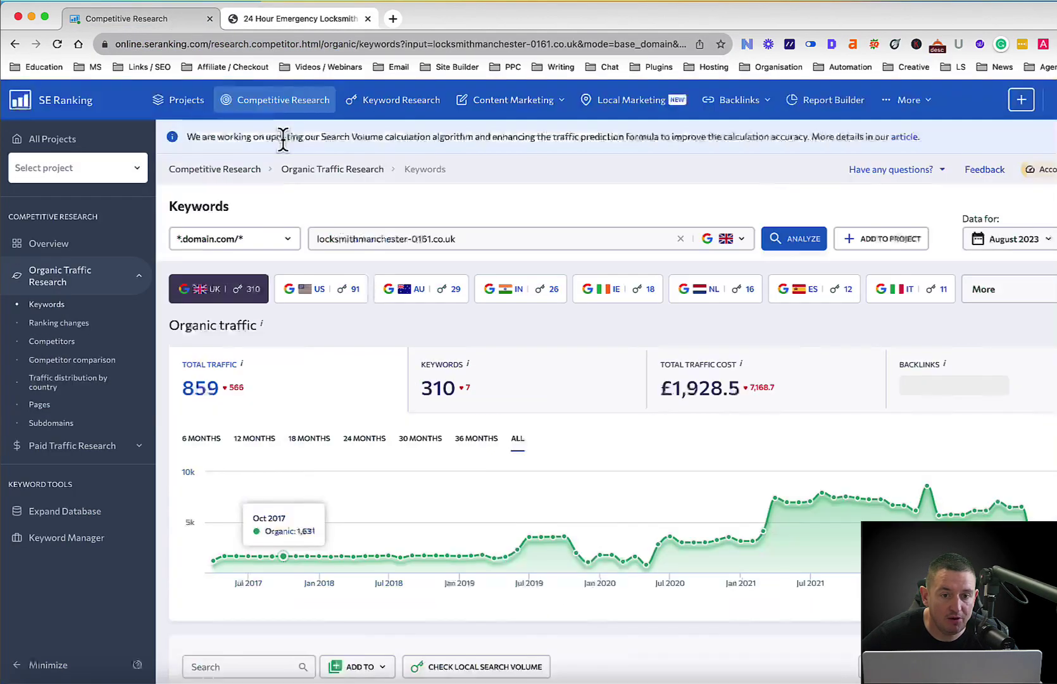
pyautogui.click(387, 239)
pyautogui.click(284, 103)
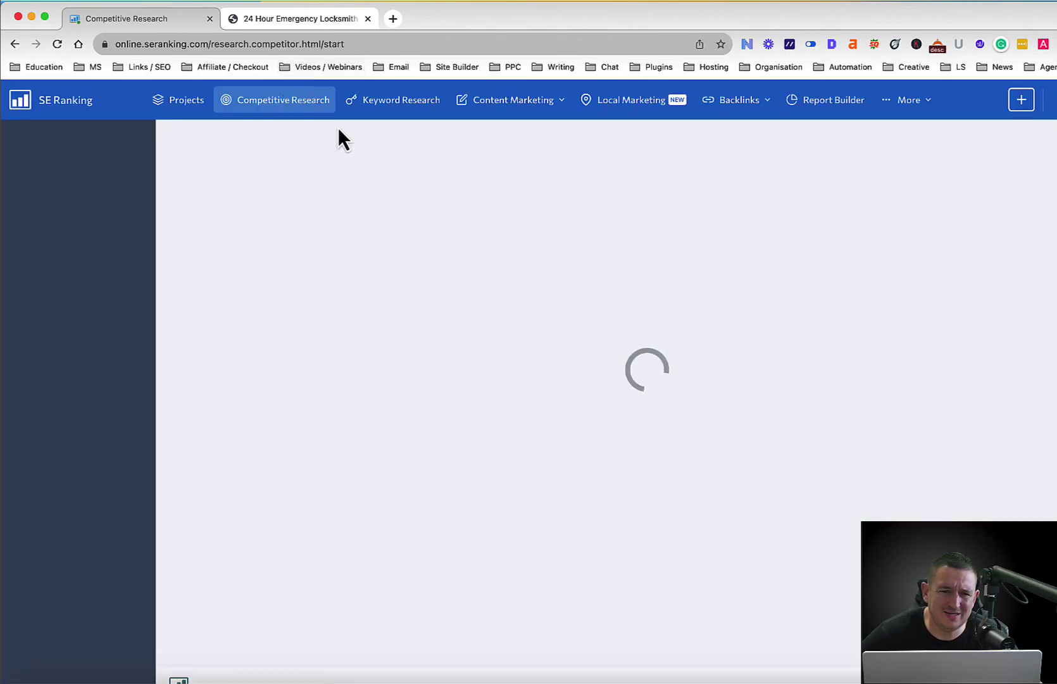
pyautogui.click(611, 317)
pyautogui.write('https://www.manchesterlocksmiths.org.uk/')
pyautogui.click(823, 319)
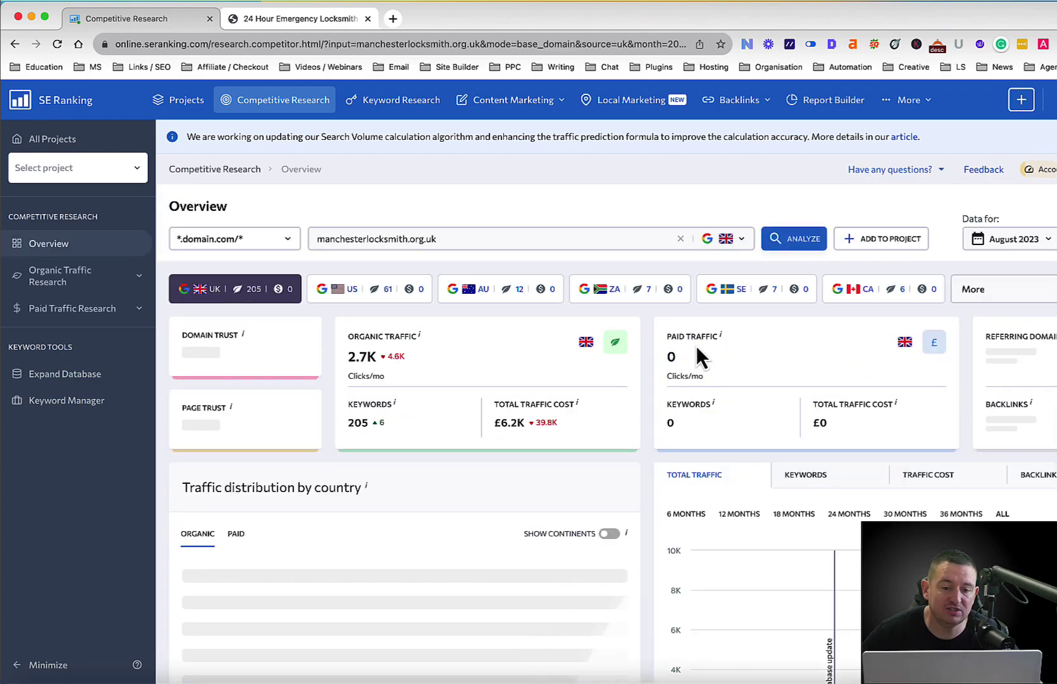
# Step: Open the detailed UK organic keywords report for manchesterlocksmith.org.uk
pyautogui.scroll(-5, 698, 345)
pyautogui.scroll(-6, 698, 342)
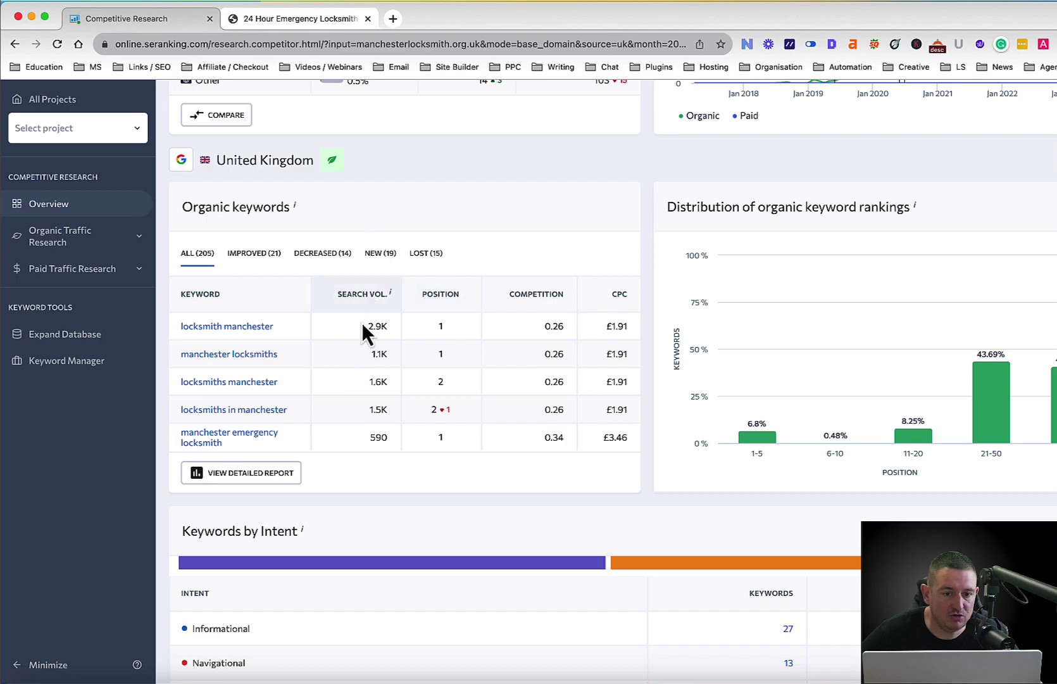
pyautogui.click(259, 478)
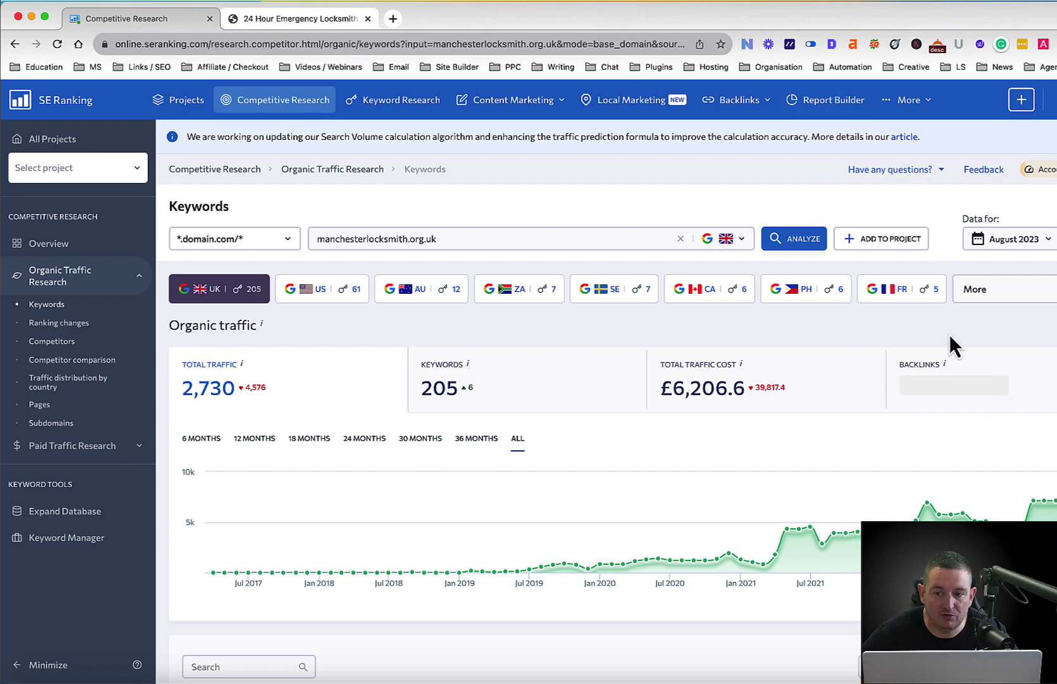
# Step: Filter the organic keywords of manchesterlocksmith.org.uk to a search volume from 90
pyautogui.scroll(-5, 949, 332)
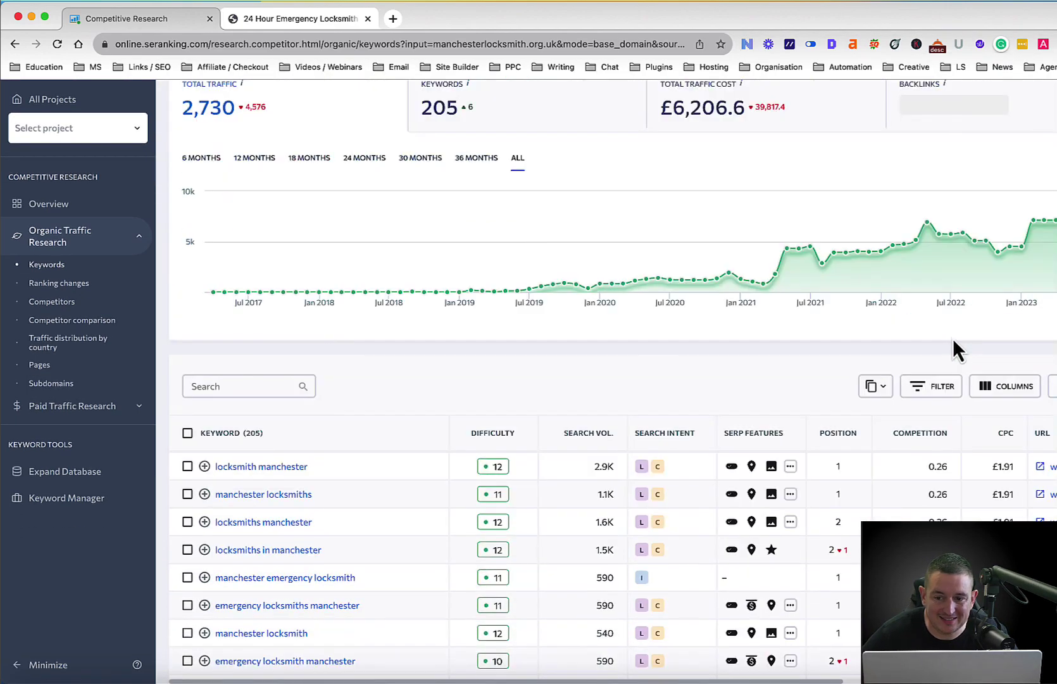
pyautogui.click(944, 390)
pyautogui.click(998, 456)
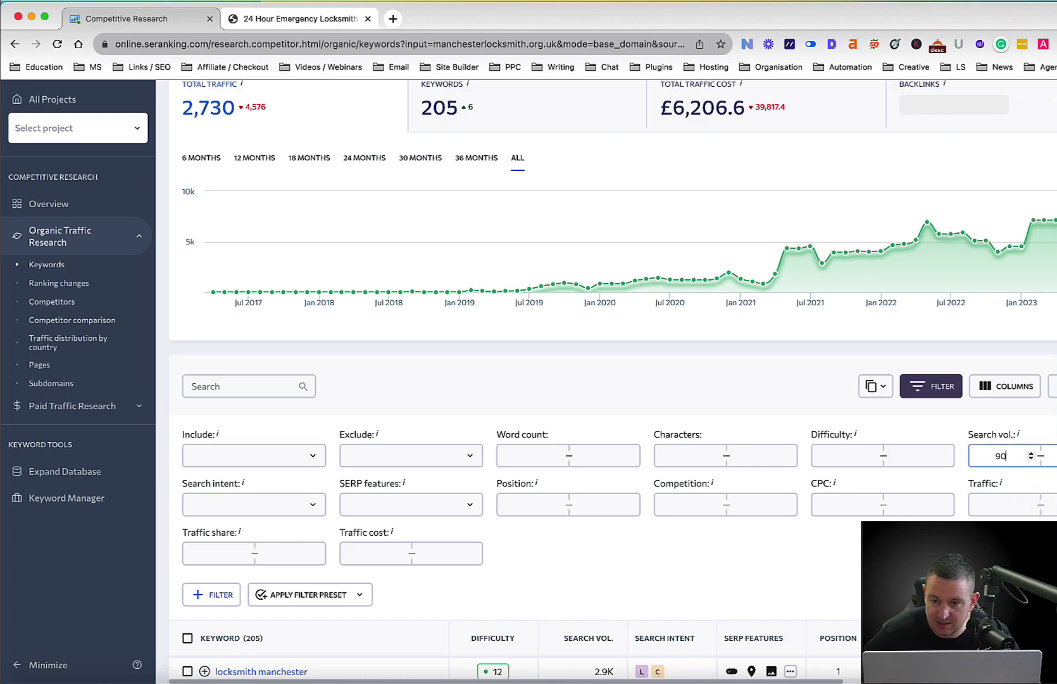
pyautogui.scroll(-1, 784, 496)
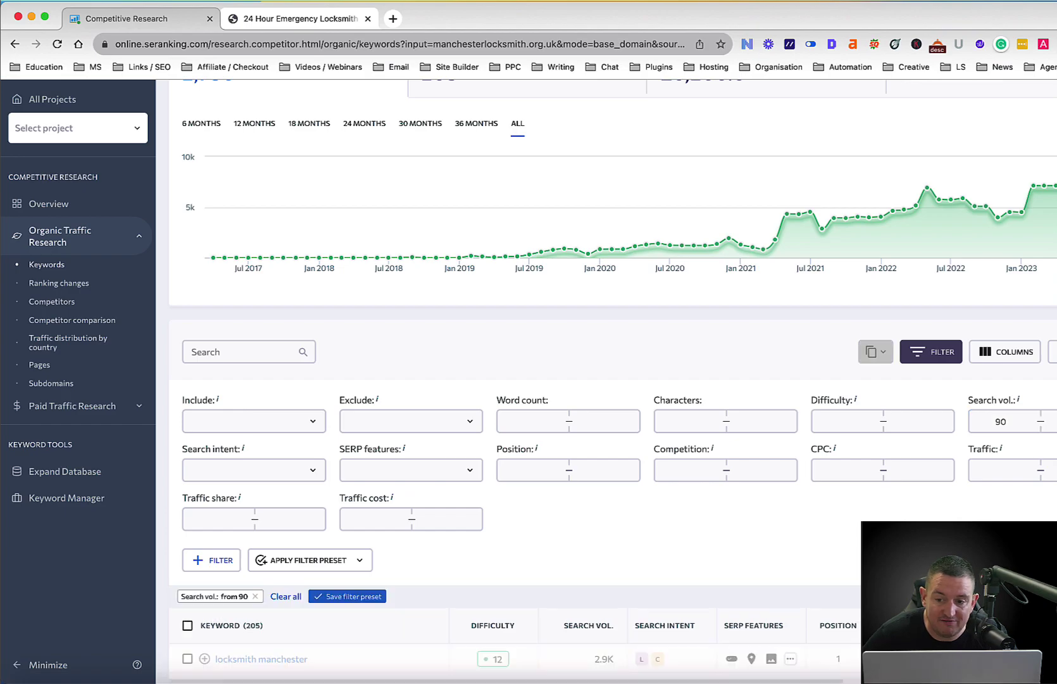
# Step: Look through the filtered manchesterlocksmith.org.uk keywords, reapply the search volume filter and collapse the filter options
pyautogui.scroll(-3, 812, 492)
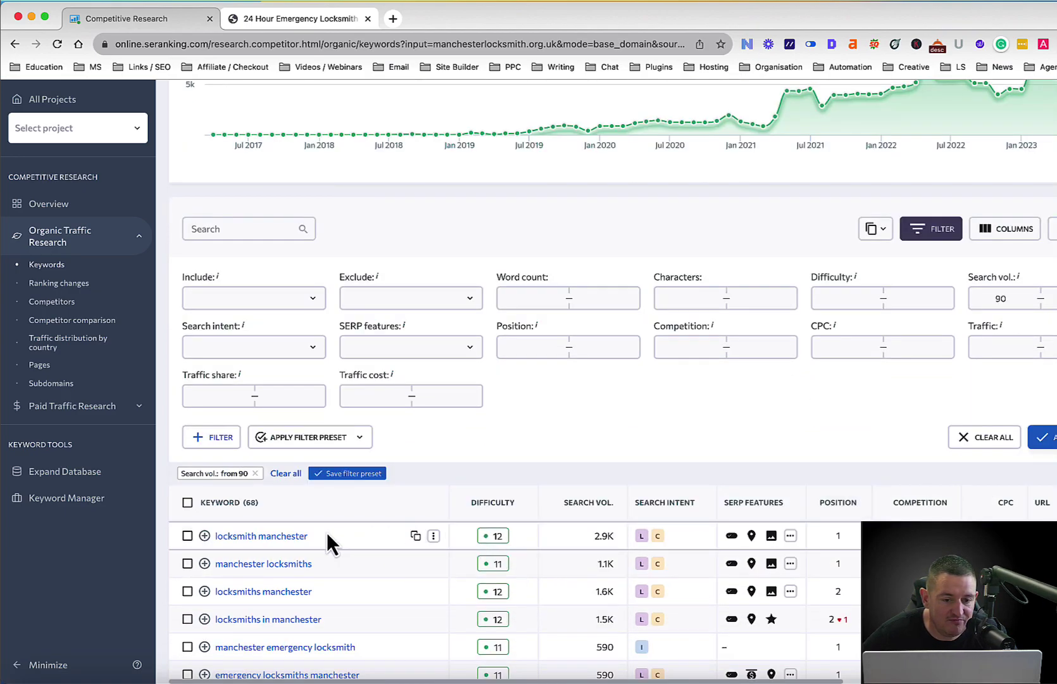
pyautogui.scroll(-10, 347, 514)
pyautogui.scroll(-5, 443, 515)
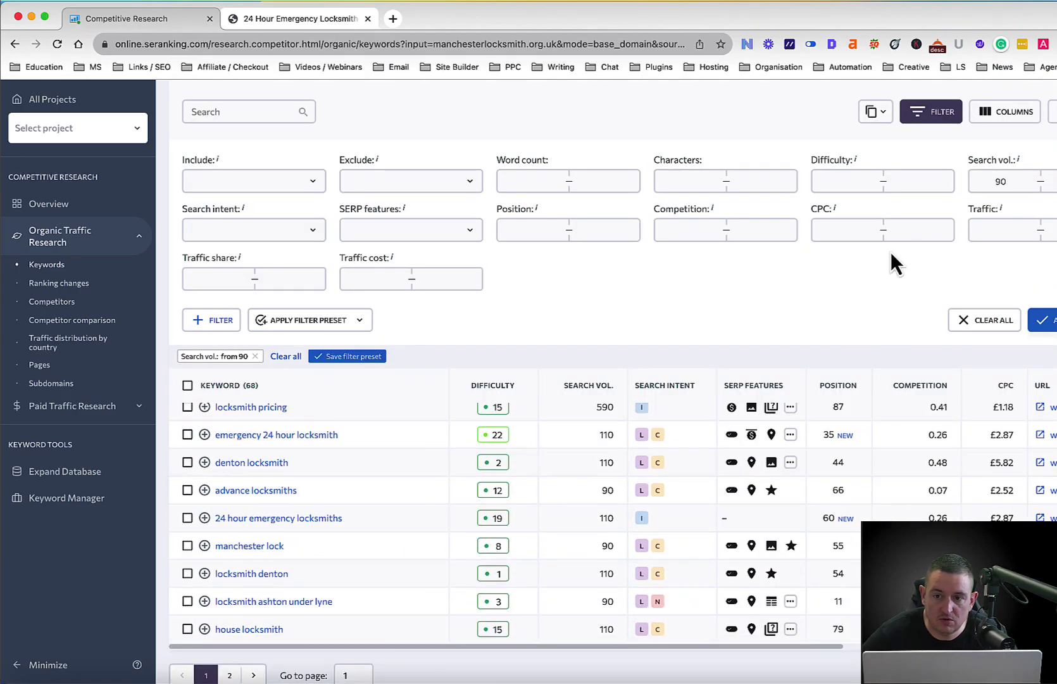
pyautogui.click(923, 121)
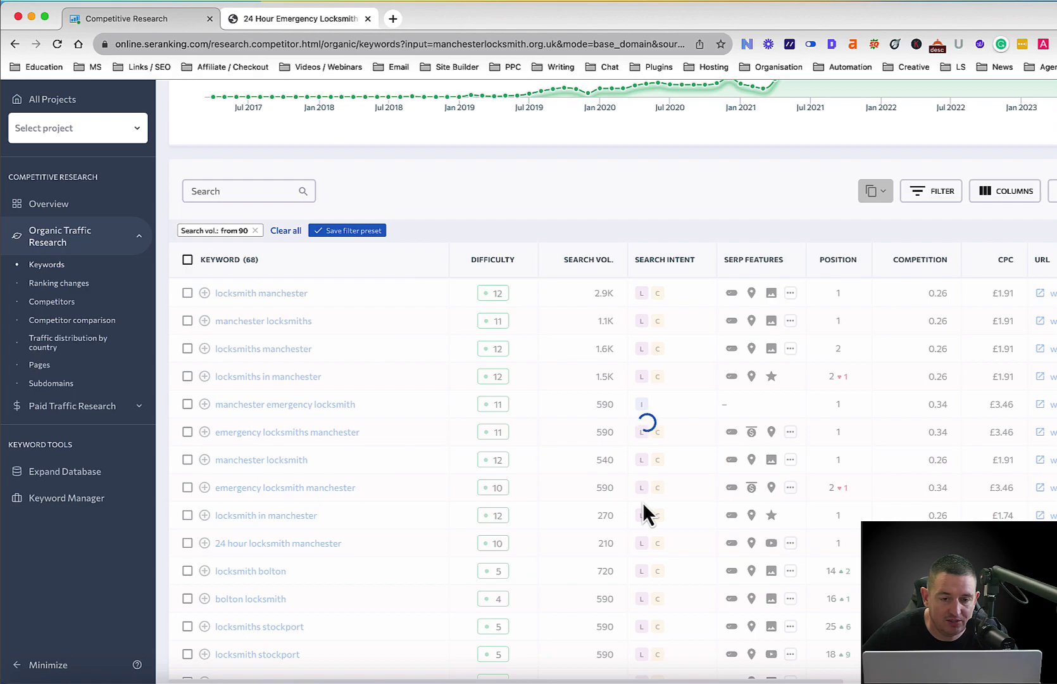
pyautogui.scroll(-1, 654, 512)
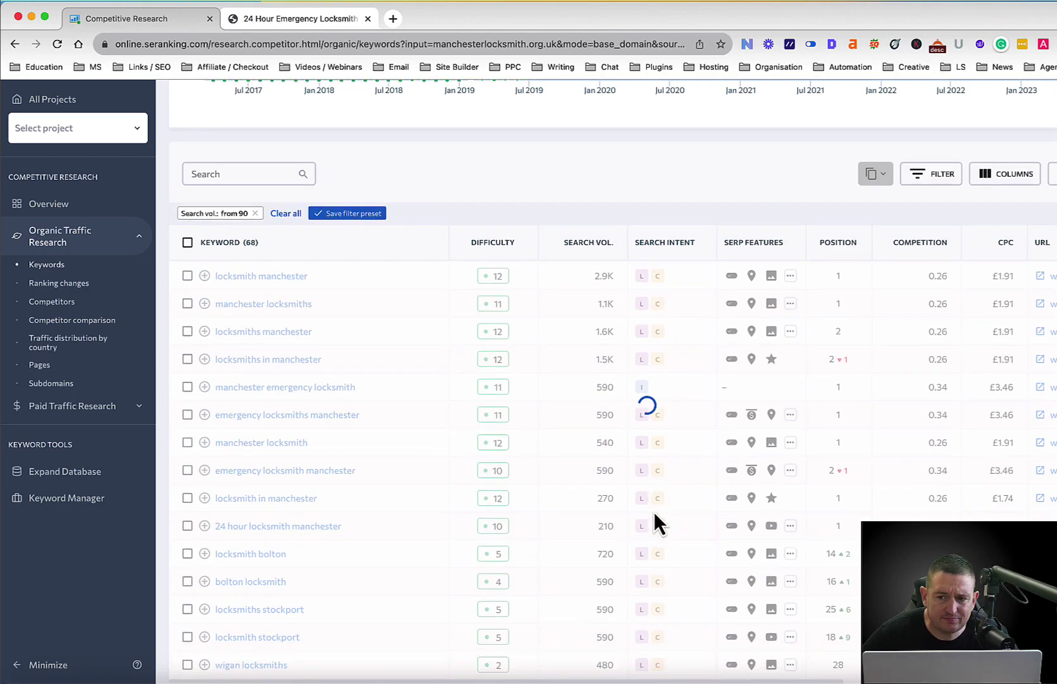
pyautogui.click(928, 178)
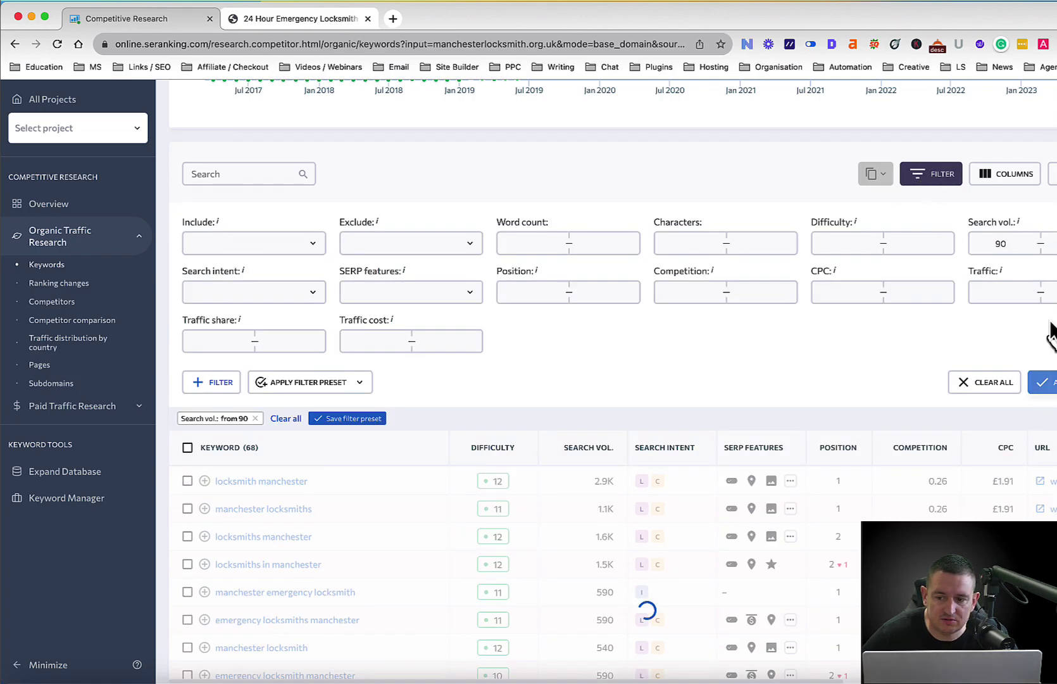
pyautogui.click(939, 181)
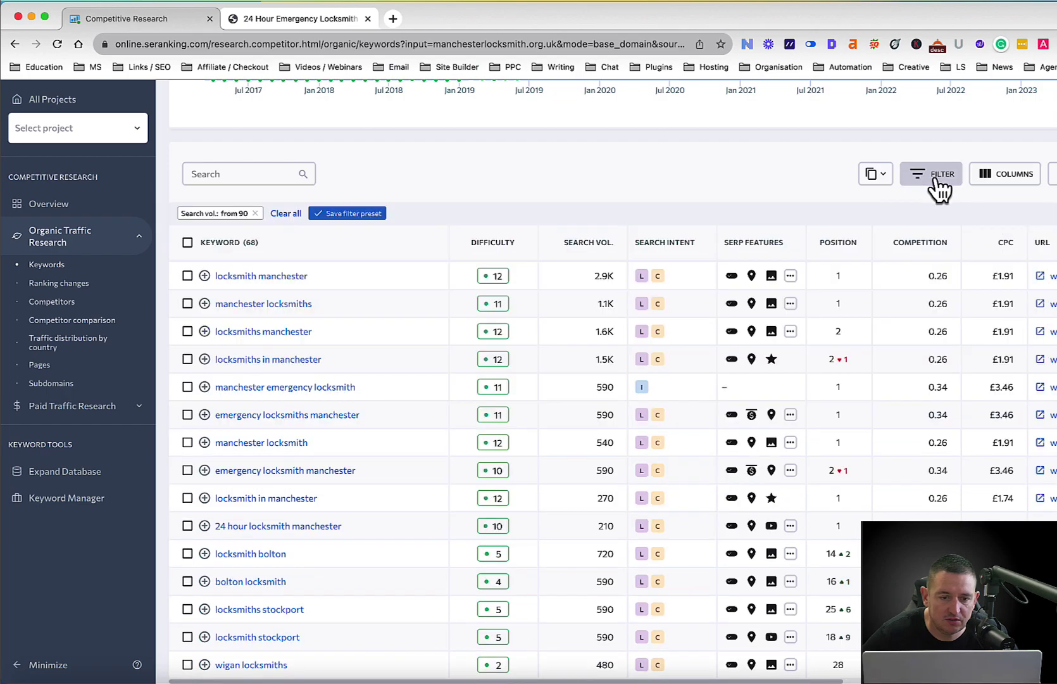
# Step: Select all filtered manchesterlocksmith.org.uk keywords and add them to the project rankings
pyautogui.click(187, 241)
pyautogui.click(369, 178)
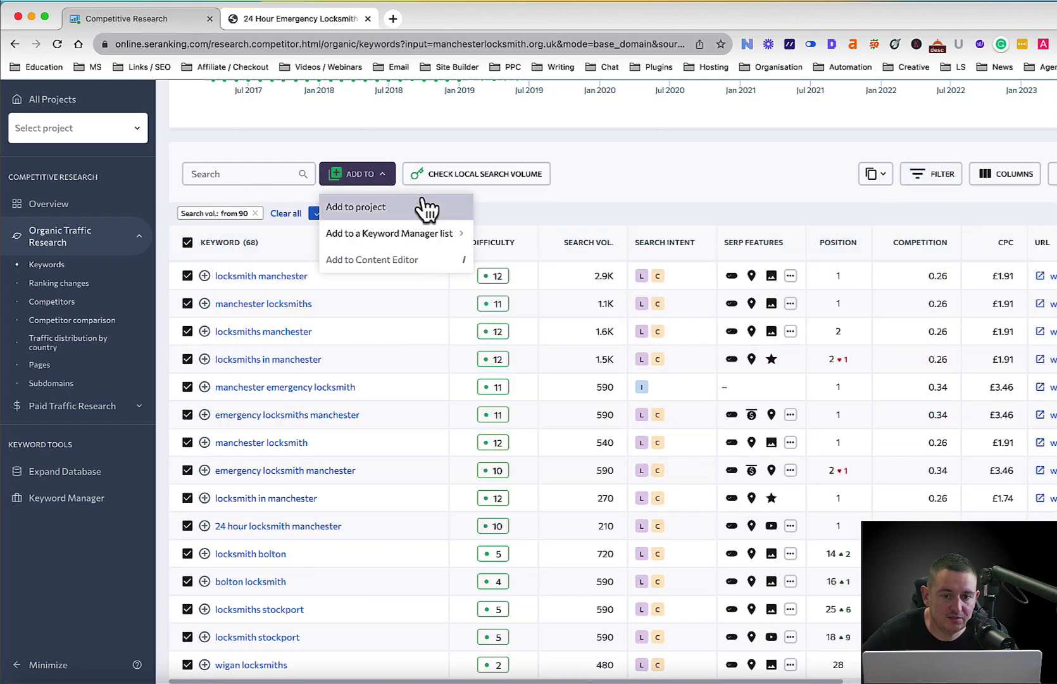
pyautogui.click(385, 209)
pyautogui.click(690, 484)
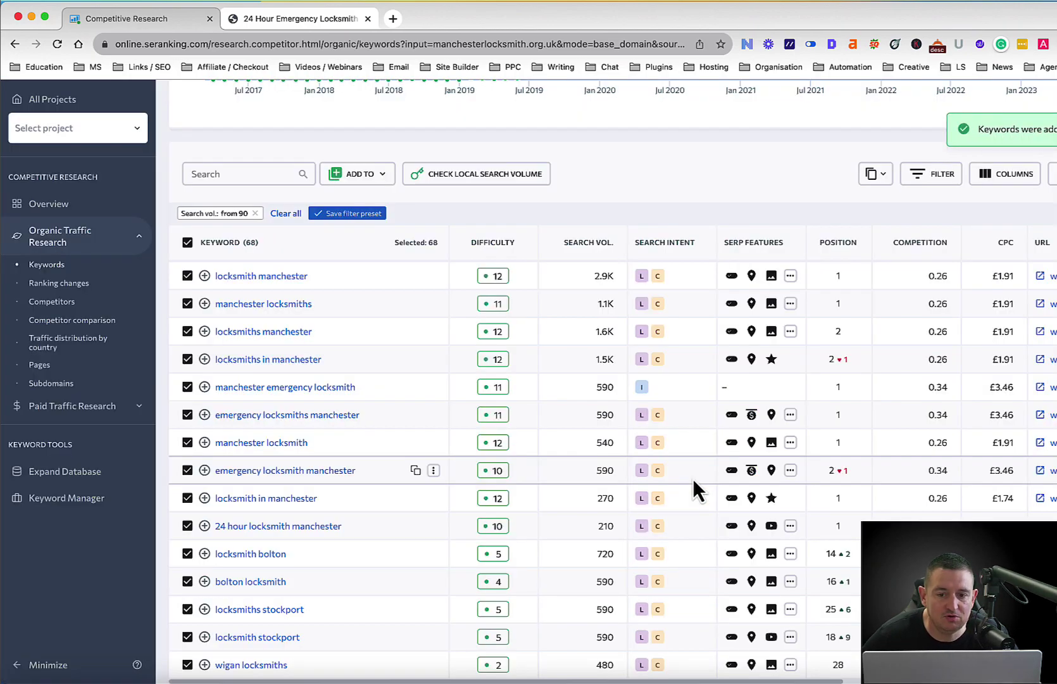
# Step: Return to the Google results for locksmith manchester and open the organic competitor site emergencylocksmith-manchester.co.uk
pyautogui.click(299, 14)
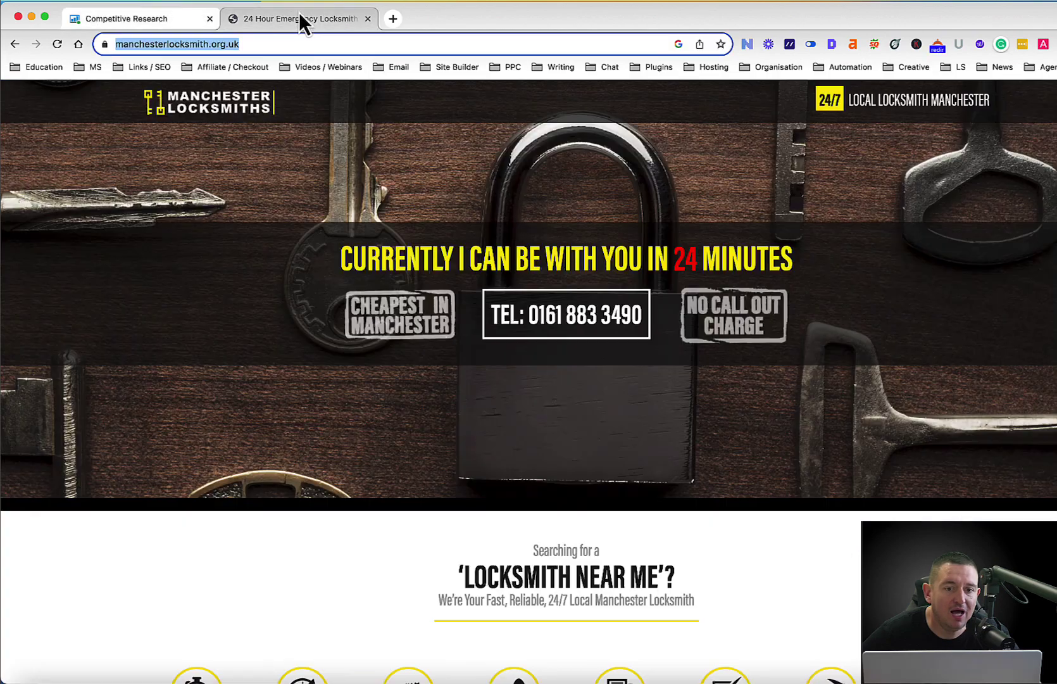
pyautogui.click(15, 44)
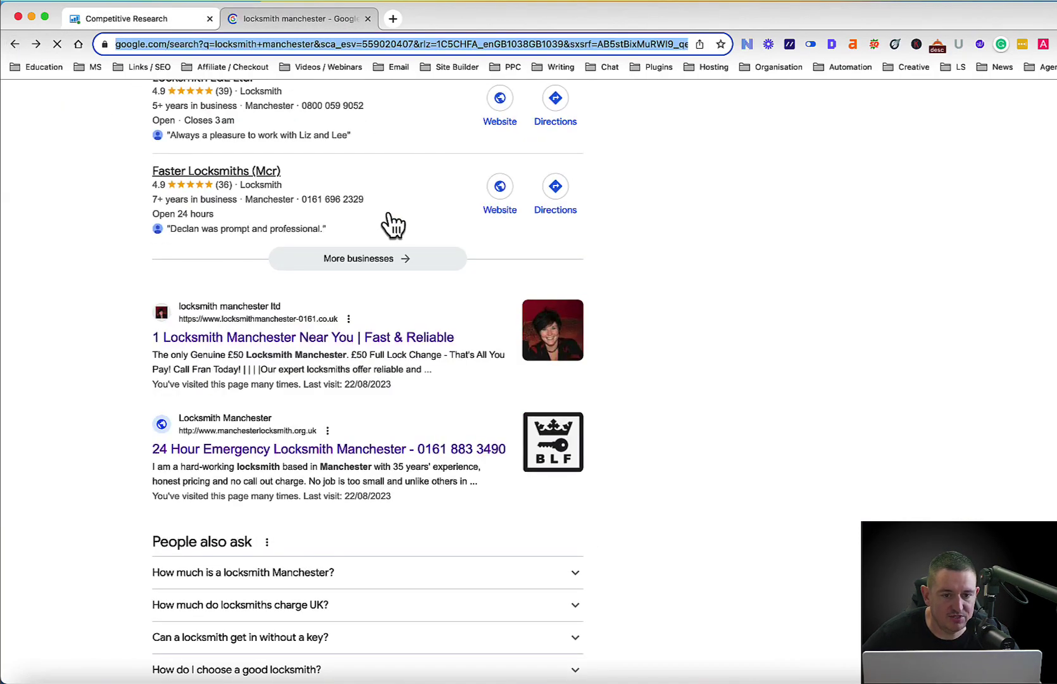
pyautogui.scroll(-3, 373, 369)
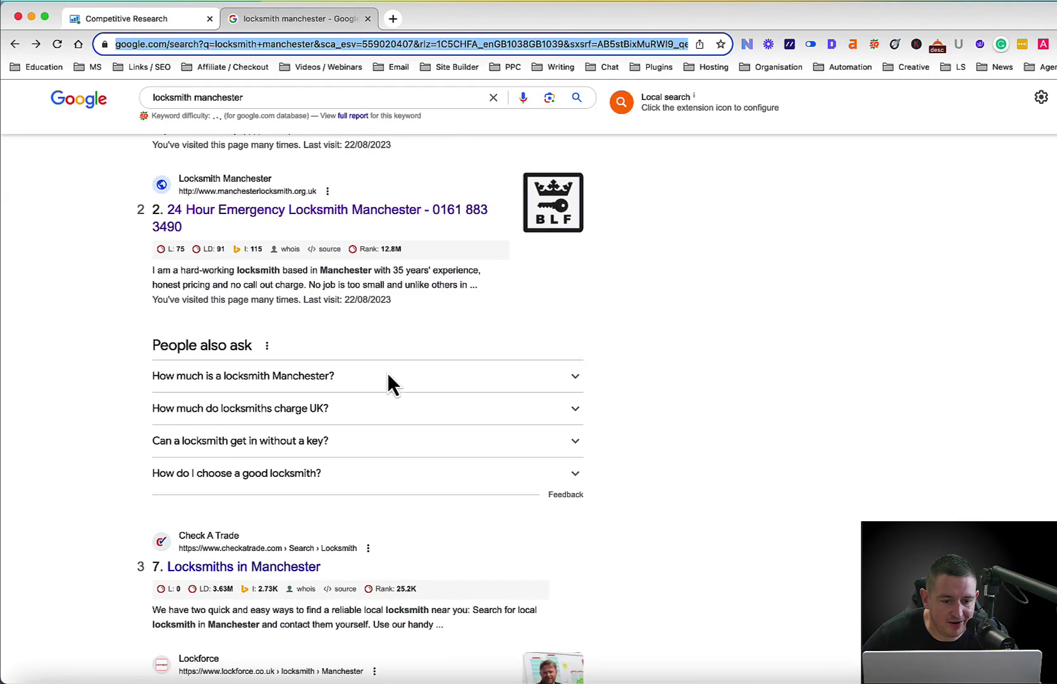
pyautogui.scroll(2, 510, 408)
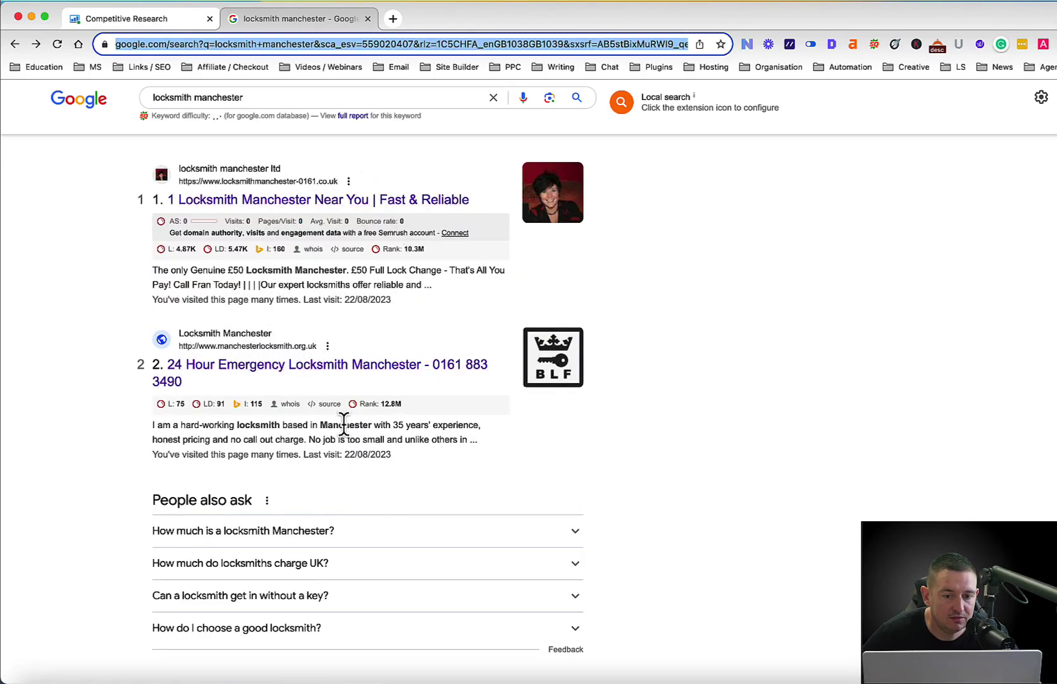
pyautogui.scroll(-6, 335, 408)
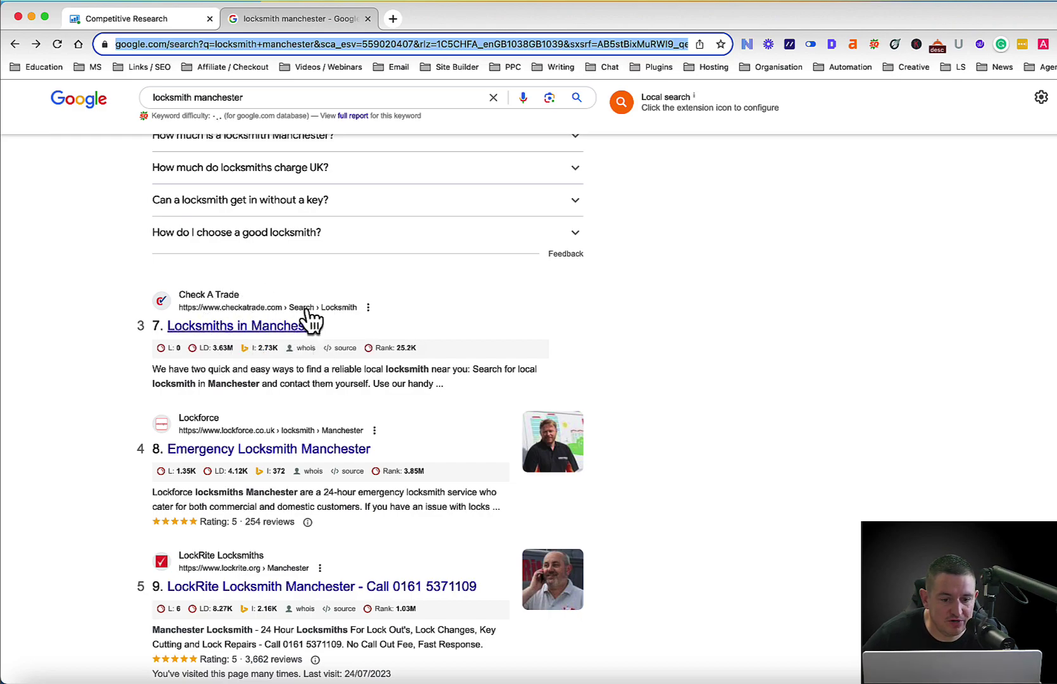
pyautogui.scroll(-1, 326, 408)
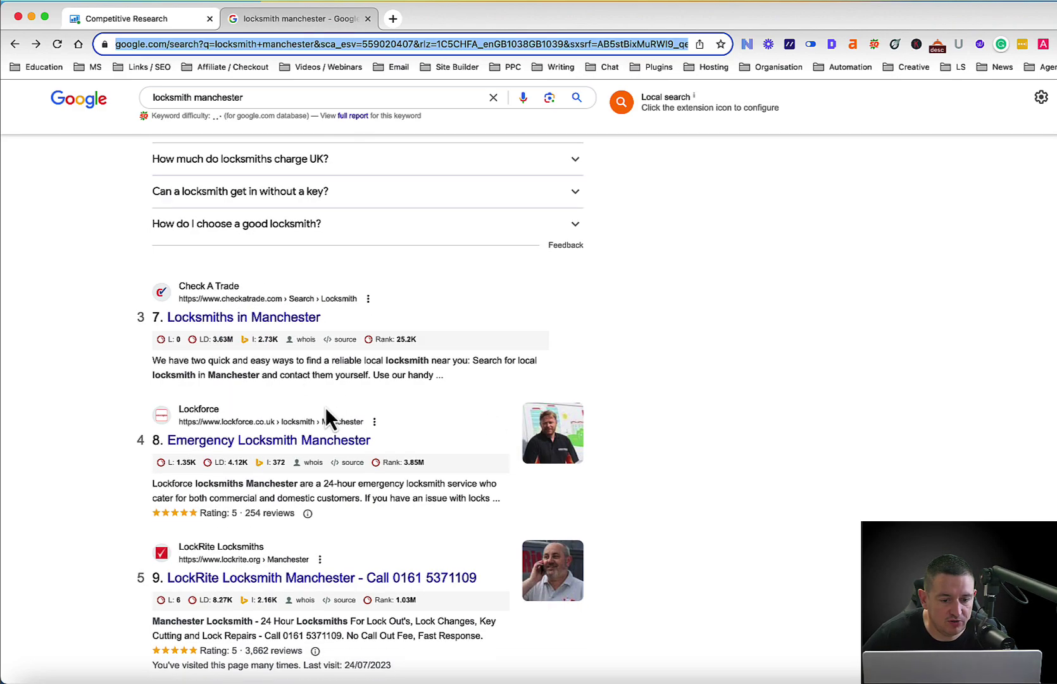
pyautogui.scroll(-2, 355, 455)
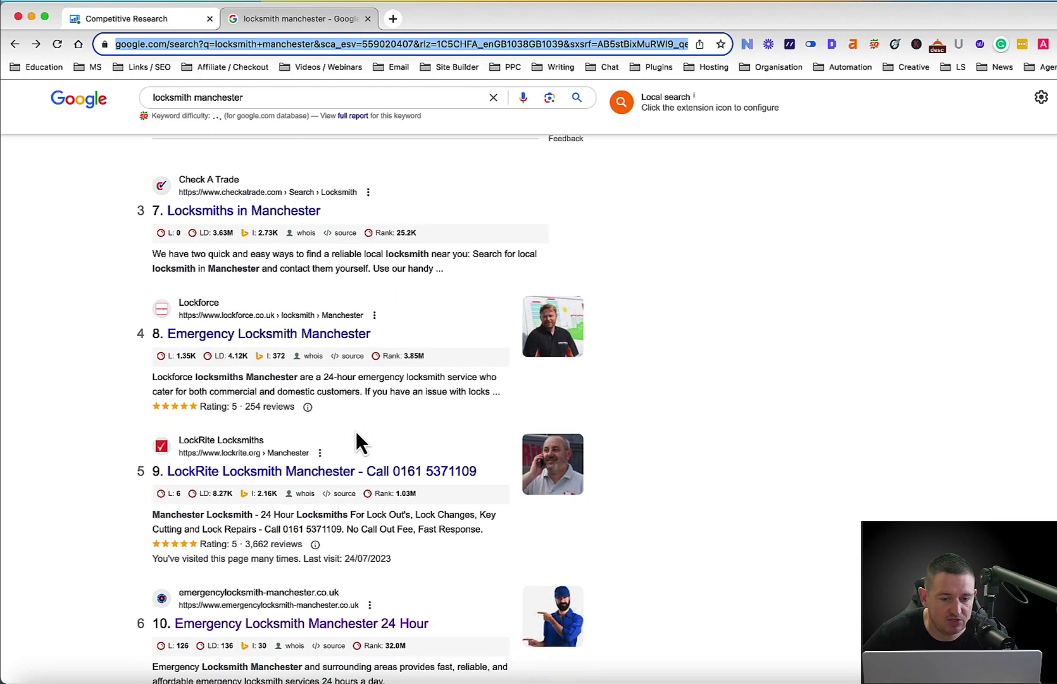
pyautogui.scroll(-1, 332, 494)
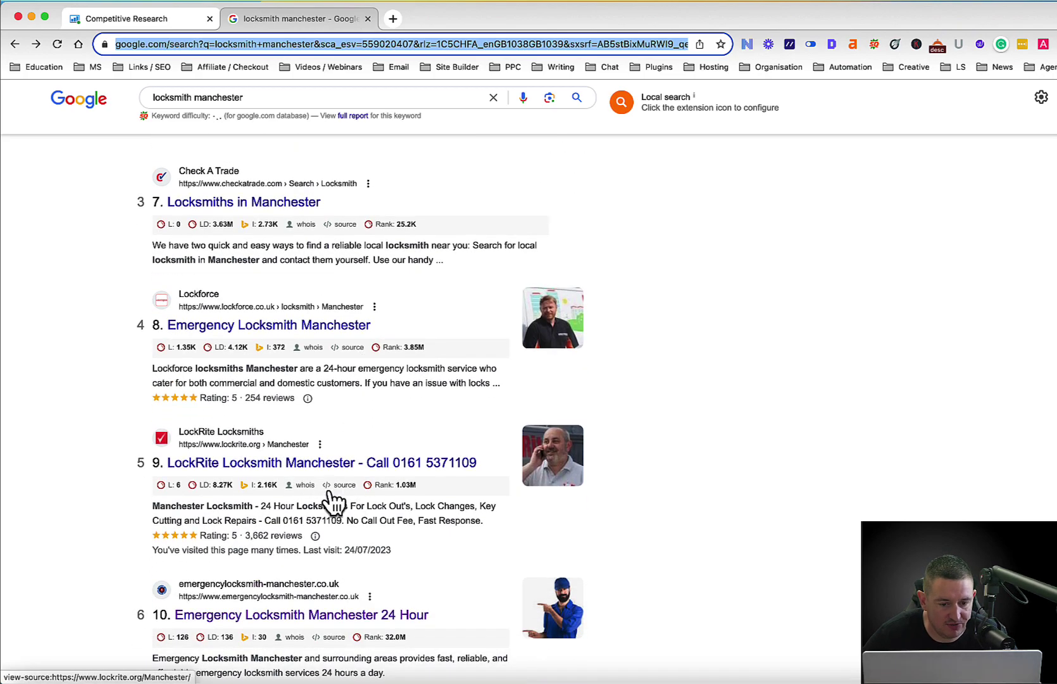
pyautogui.scroll(-1, 334, 501)
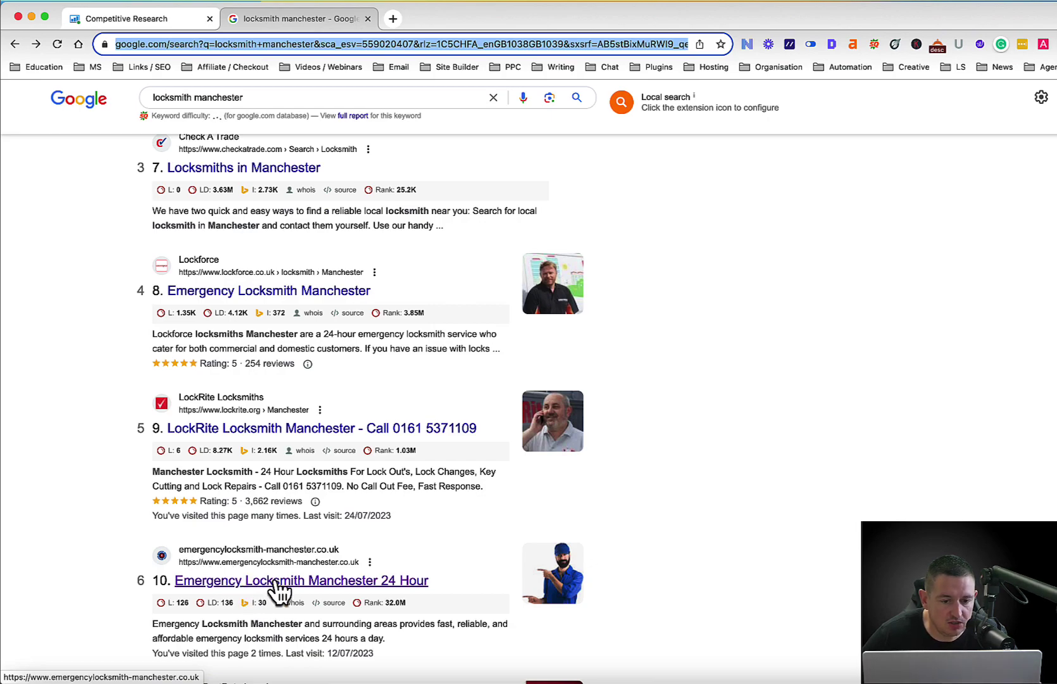
pyautogui.click(276, 579)
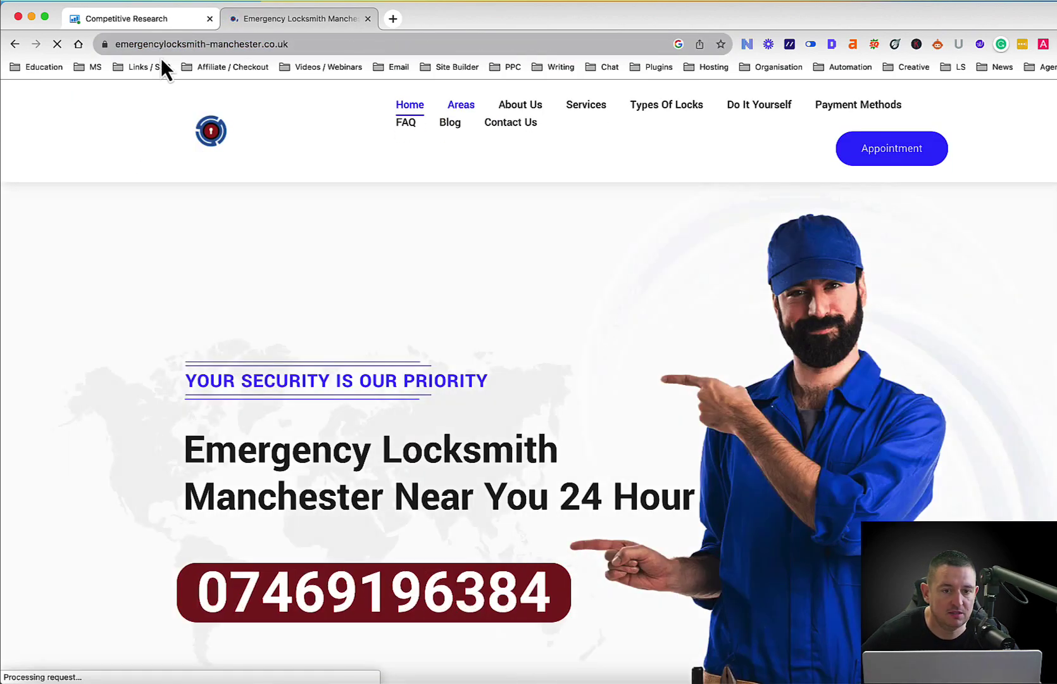
# Step: Copy the address of emergencylocksmith-manchester.co.uk and analyze it in SE Ranking's Competitive Research for the UK
pyautogui.click(182, 43)
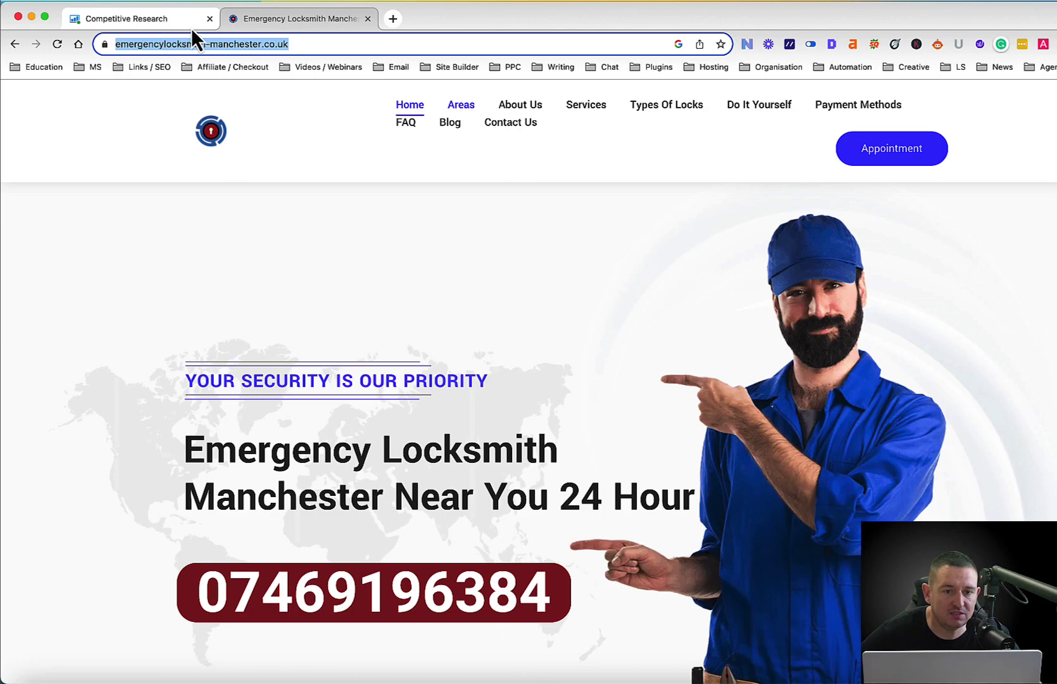
pyautogui.click(152, 21)
pyautogui.scroll(10, 392, 222)
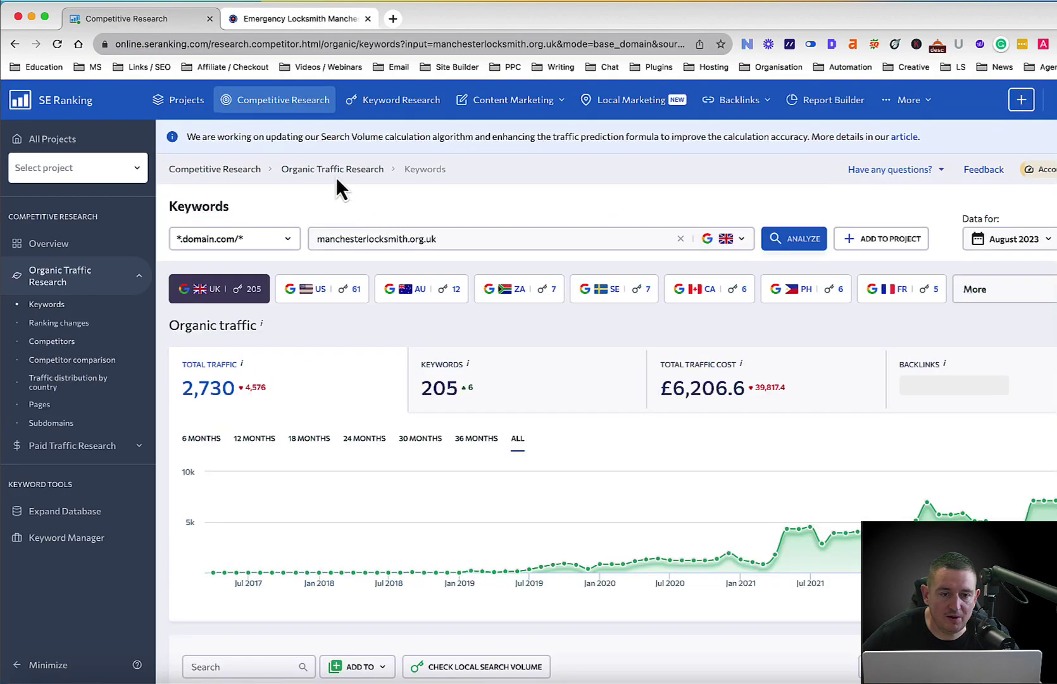
pyautogui.click(293, 100)
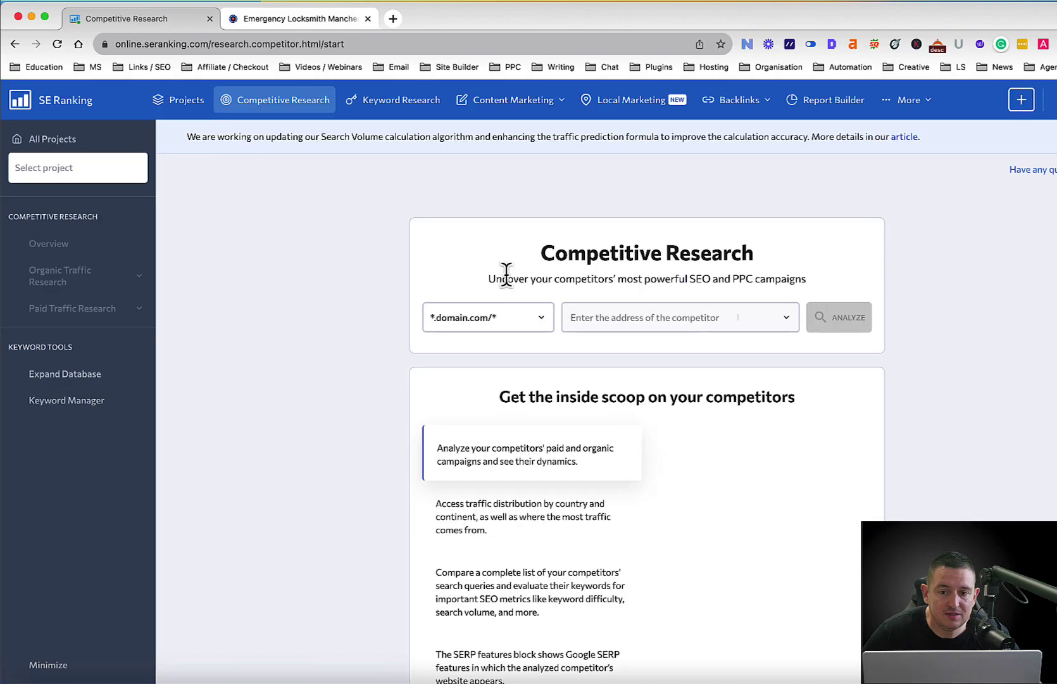
pyautogui.click(602, 317)
pyautogui.write('emergencylocksmith-manchester.co.uk/')
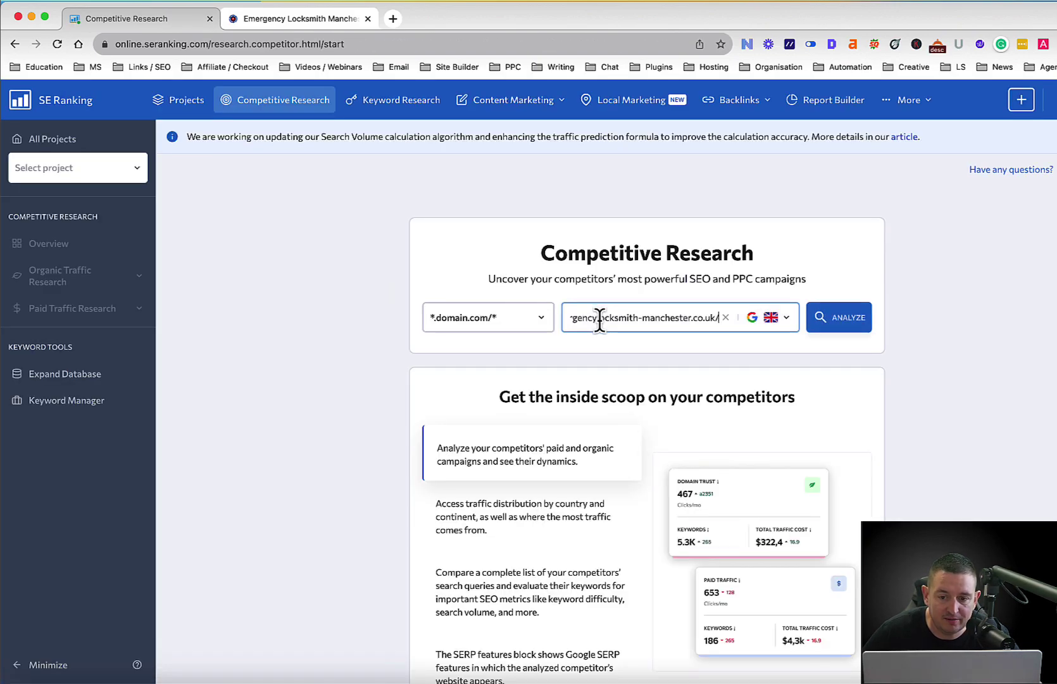
pyautogui.click(851, 318)
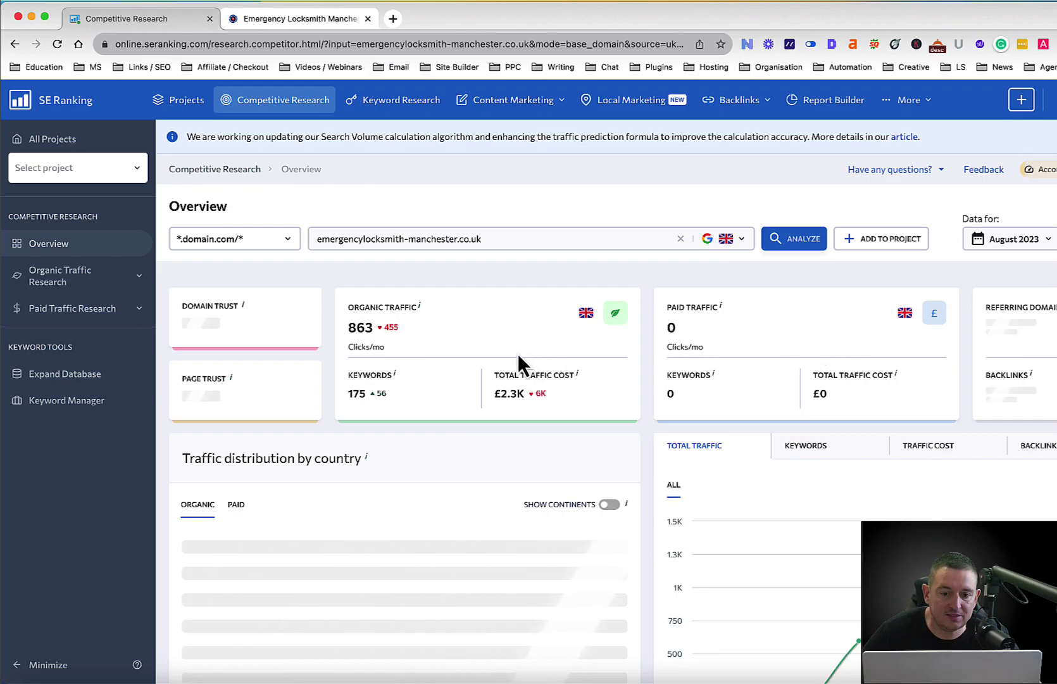
# Step: Open the detailed UK organic keywords report for emergencylocksmith-manchester.co.uk
pyautogui.scroll(-5, 519, 358)
pyautogui.scroll(-1, 516, 360)
pyautogui.scroll(-3, 542, 397)
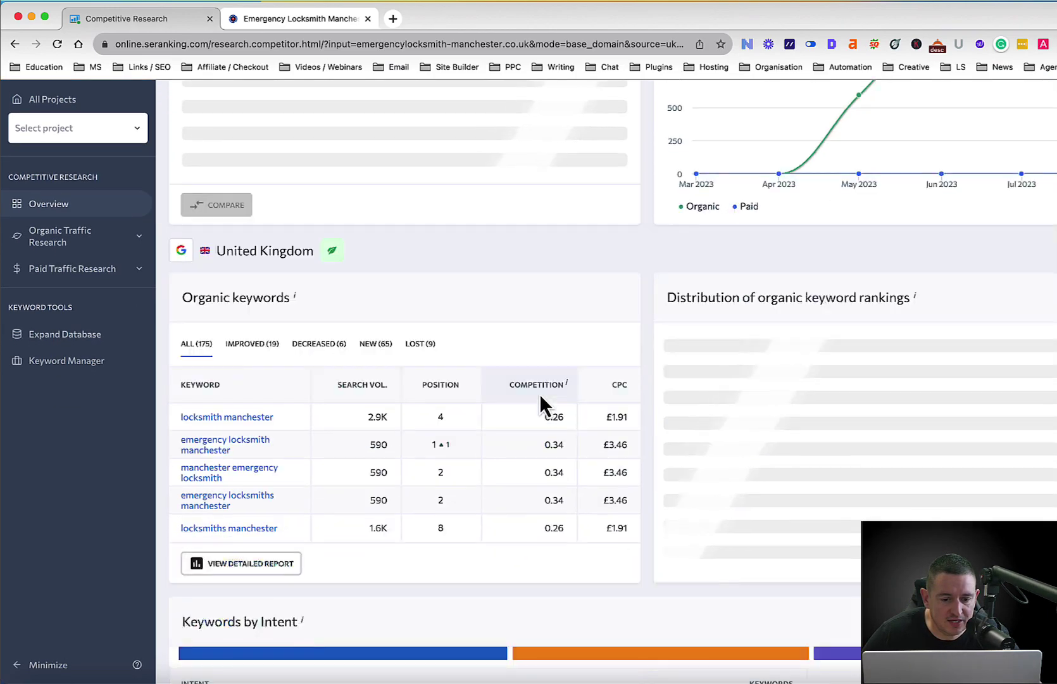
pyautogui.click(250, 565)
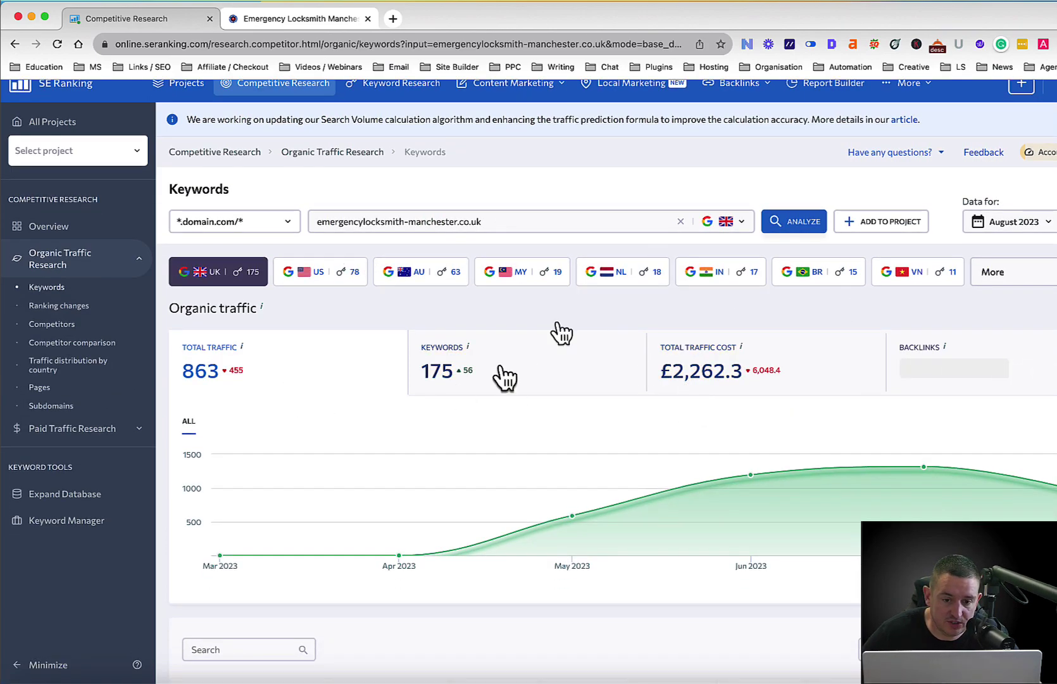
# Step: Filter the organic keywords of emergencylocksmith-manchester.co.uk to a search volume from 90 and collapse the filter options
pyautogui.scroll(-3, 848, 393)
pyautogui.scroll(3, 861, 406)
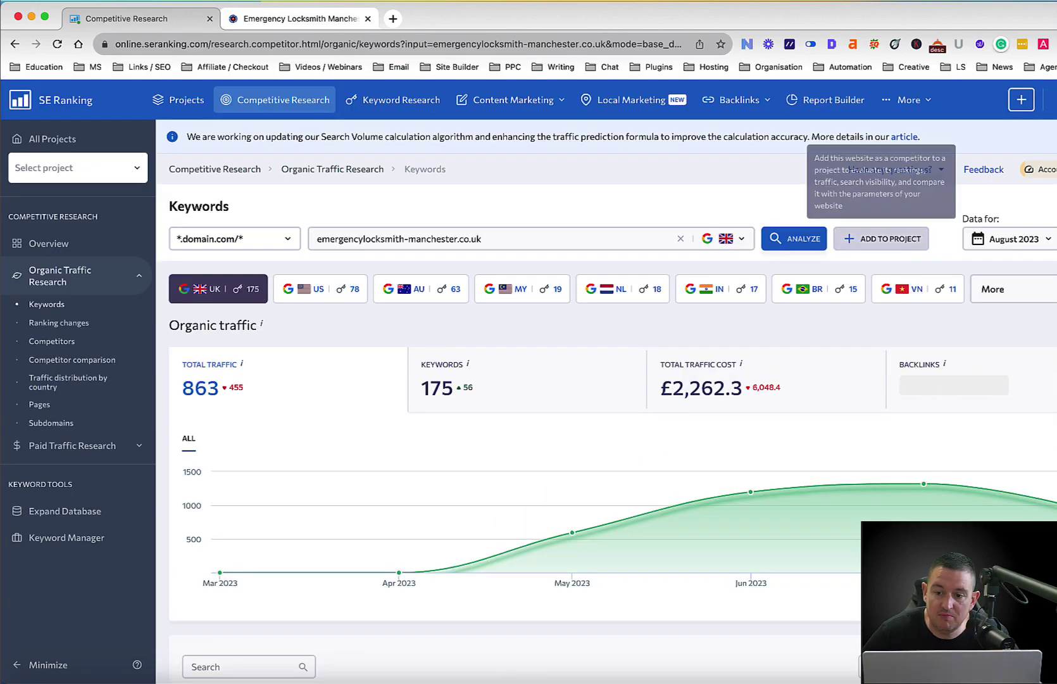
pyautogui.scroll(-9, 914, 358)
pyautogui.scroll(-15, 887, 358)
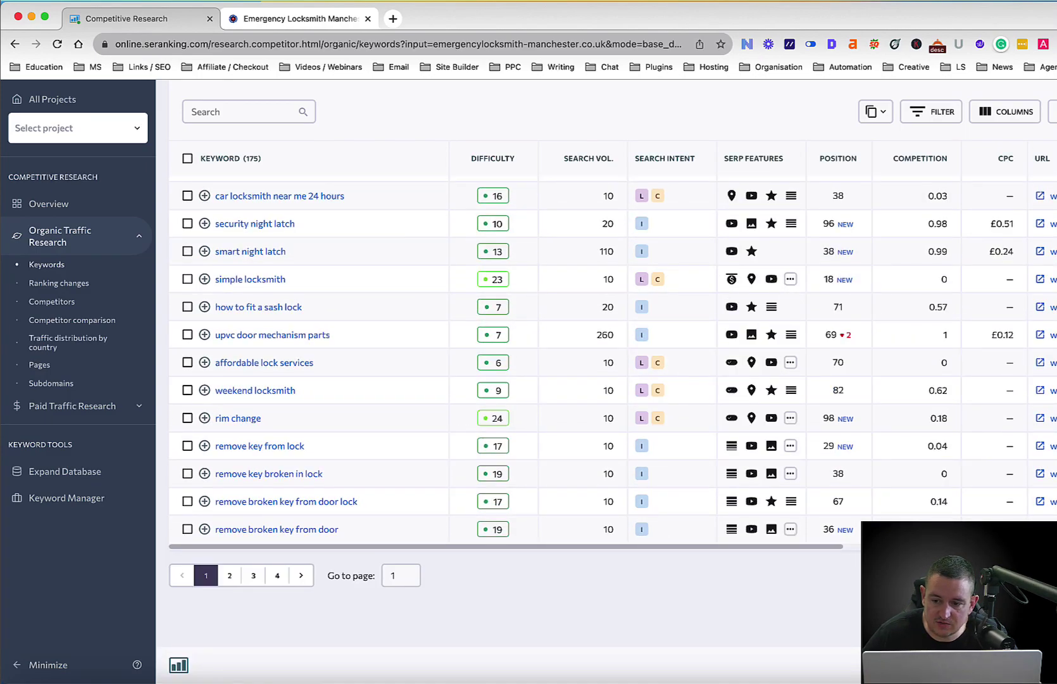
pyautogui.scroll(20, 834, 425)
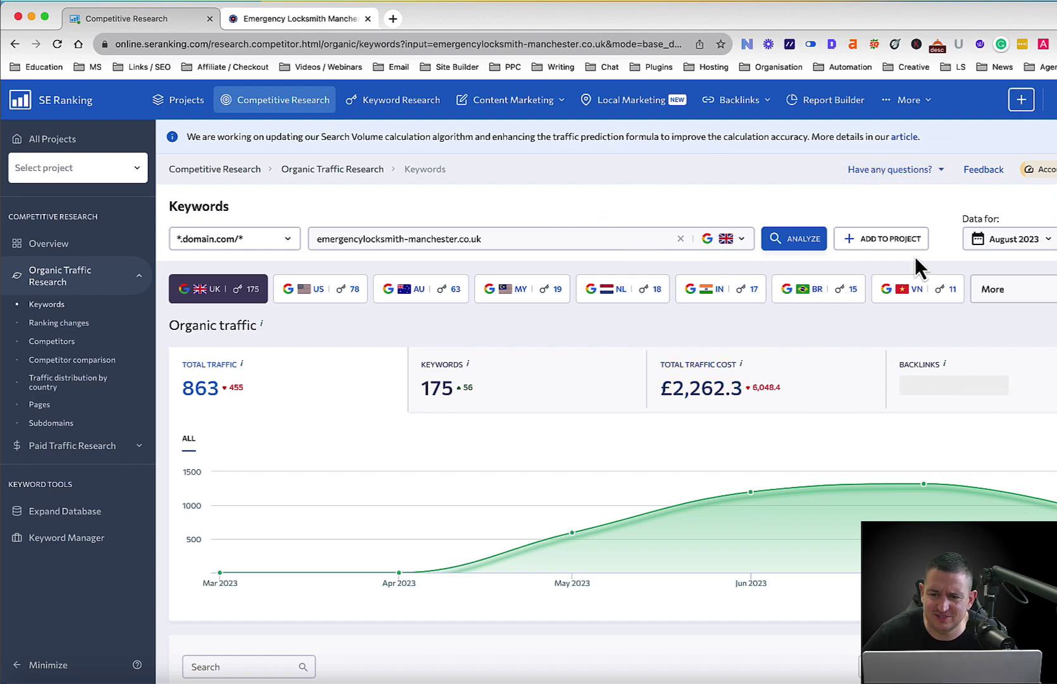
pyautogui.scroll(-5, 963, 385)
pyautogui.scroll(-3, 956, 370)
pyautogui.scroll(2, 951, 347)
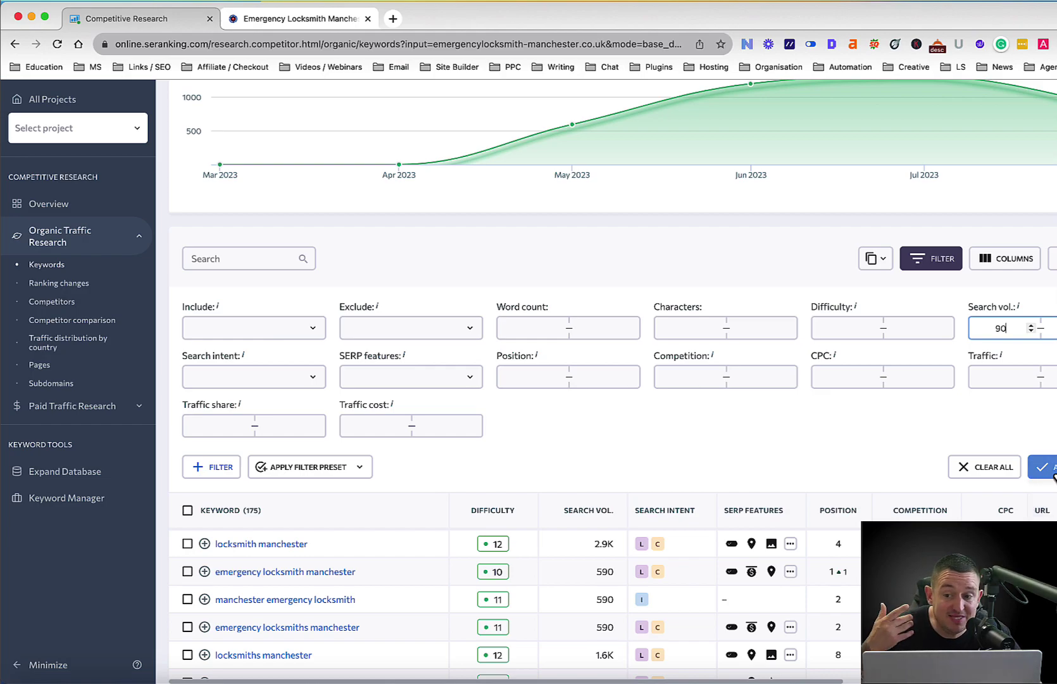
pyautogui.click(1054, 427)
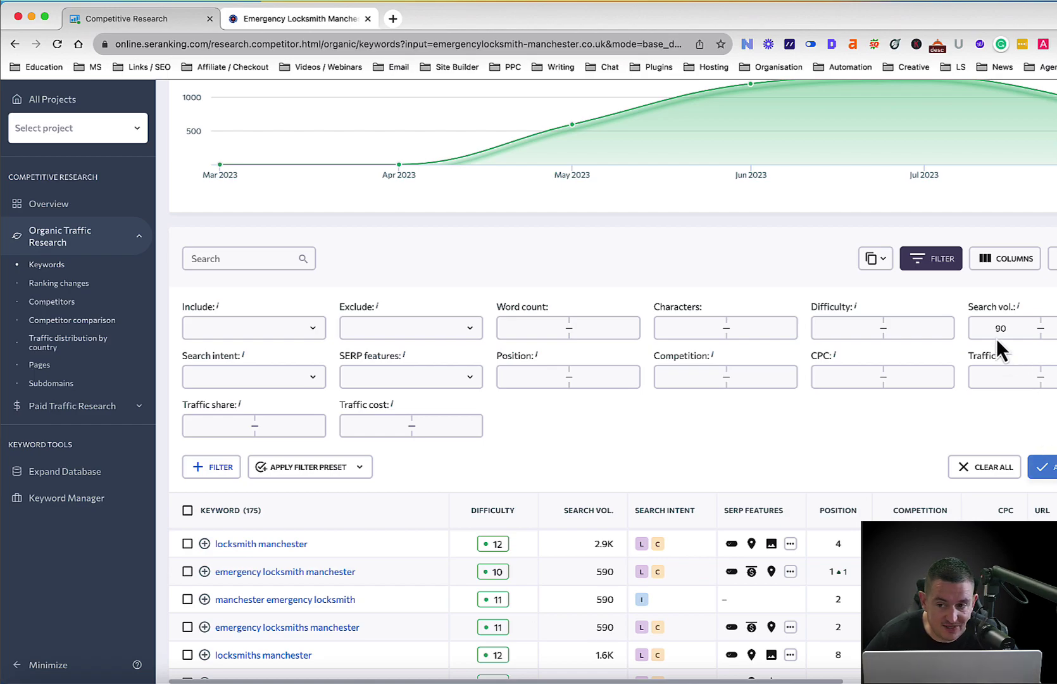
pyautogui.click(1045, 466)
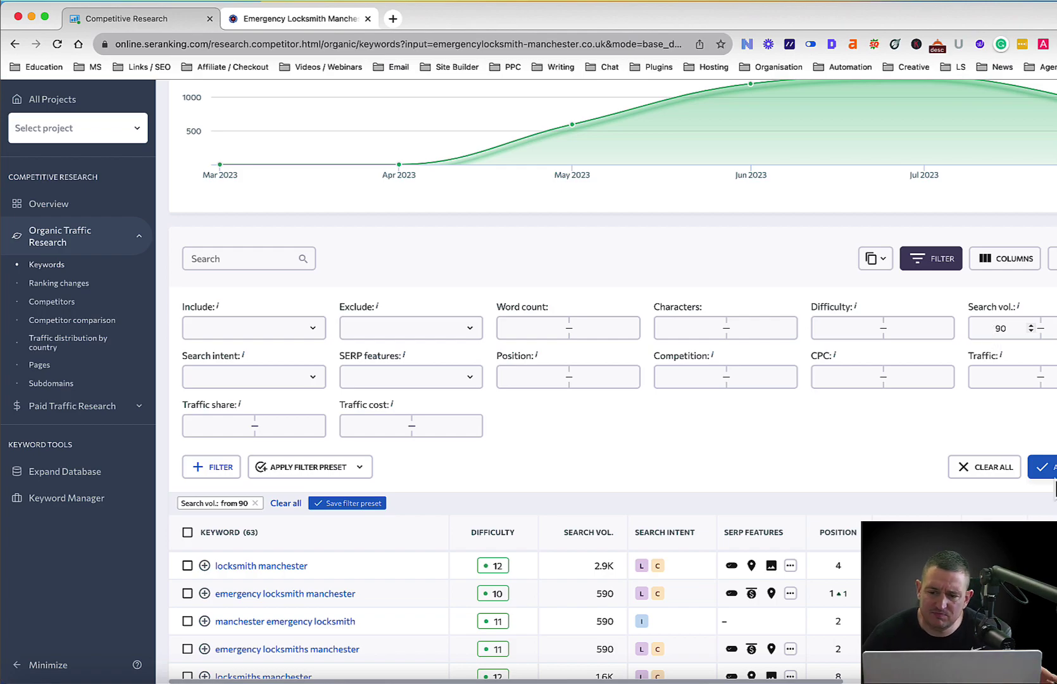
pyautogui.click(935, 259)
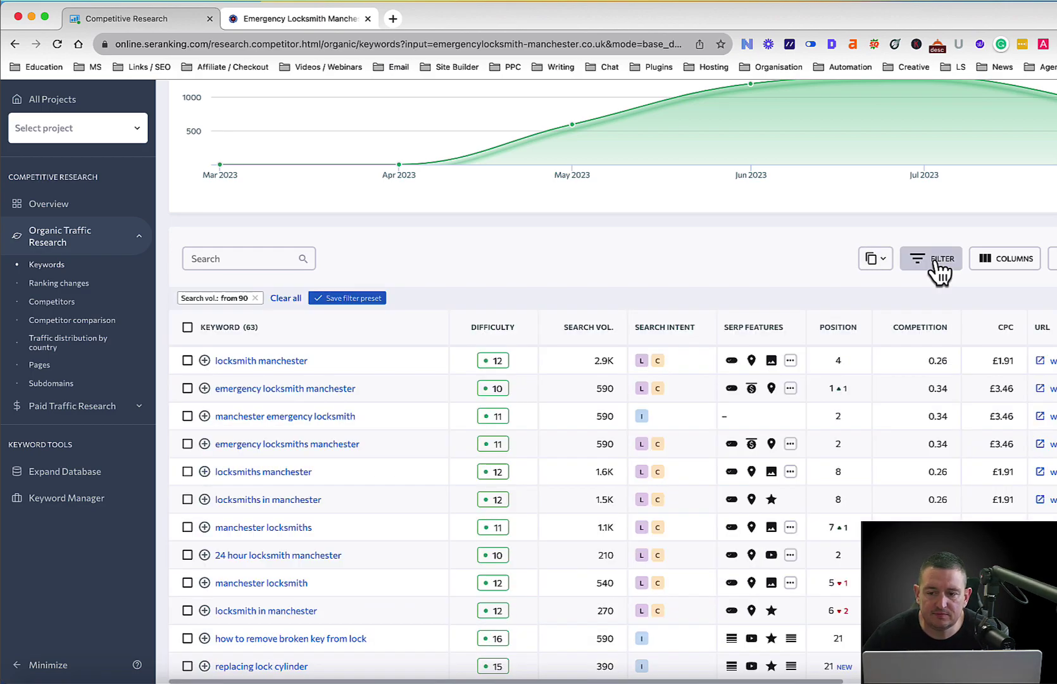
# Step: Select all filtered emergencylocksmith-manchester.co.uk keywords and add them to the General group of the pickerlocklocksmith.co.uk project rankings
pyautogui.scroll(-2, 864, 276)
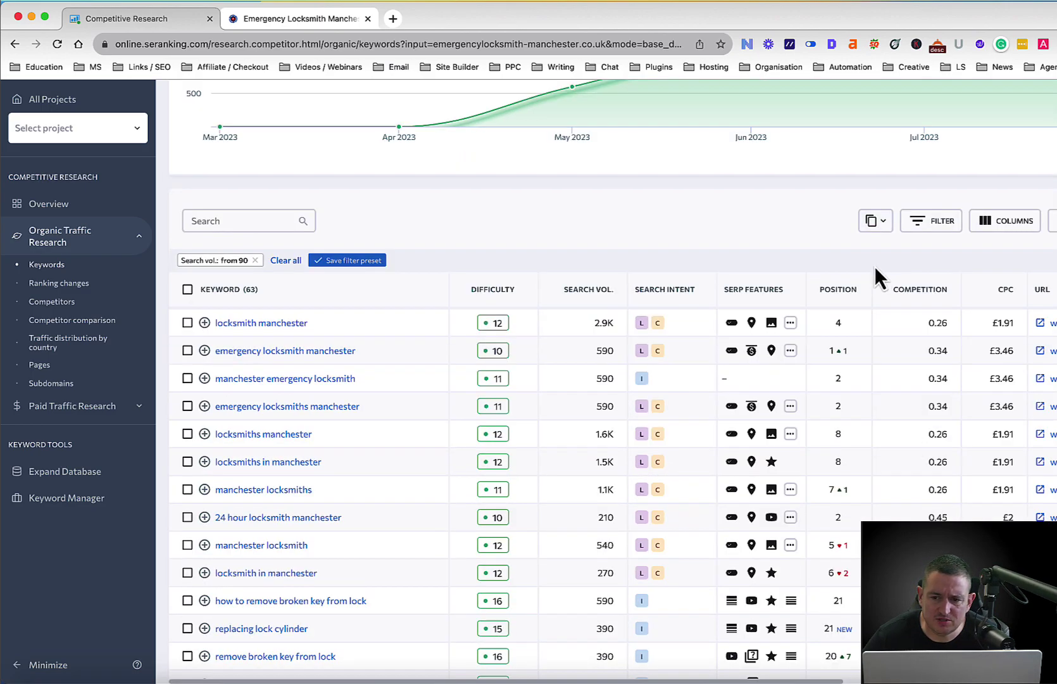
pyautogui.scroll(-1, 789, 297)
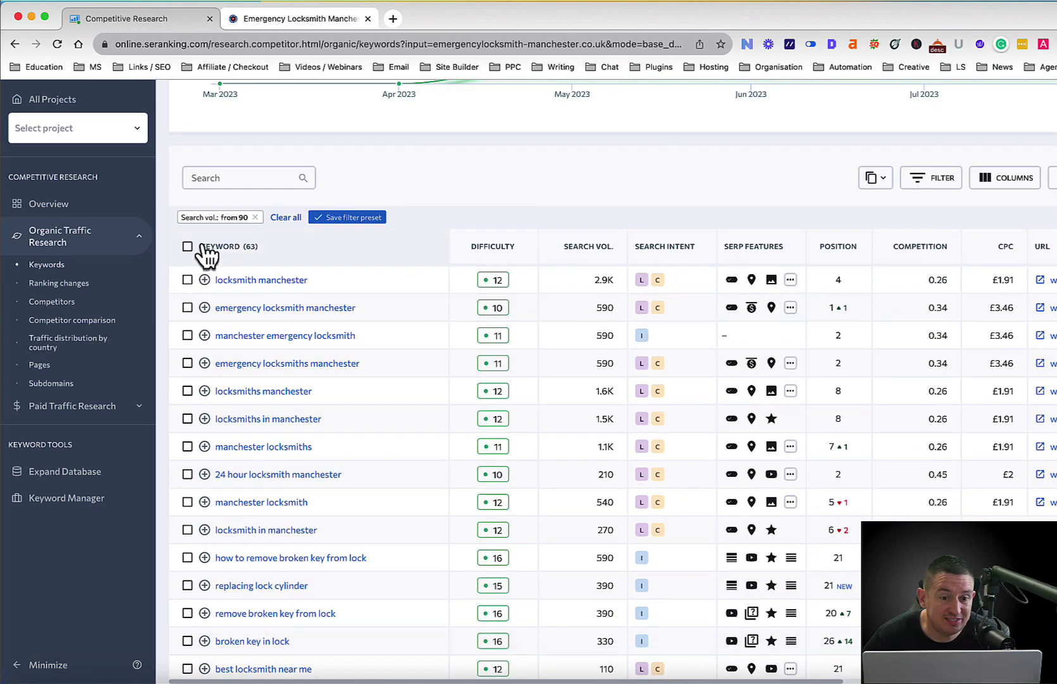
pyautogui.scroll(-15, 764, 444)
pyautogui.scroll(20, 763, 444)
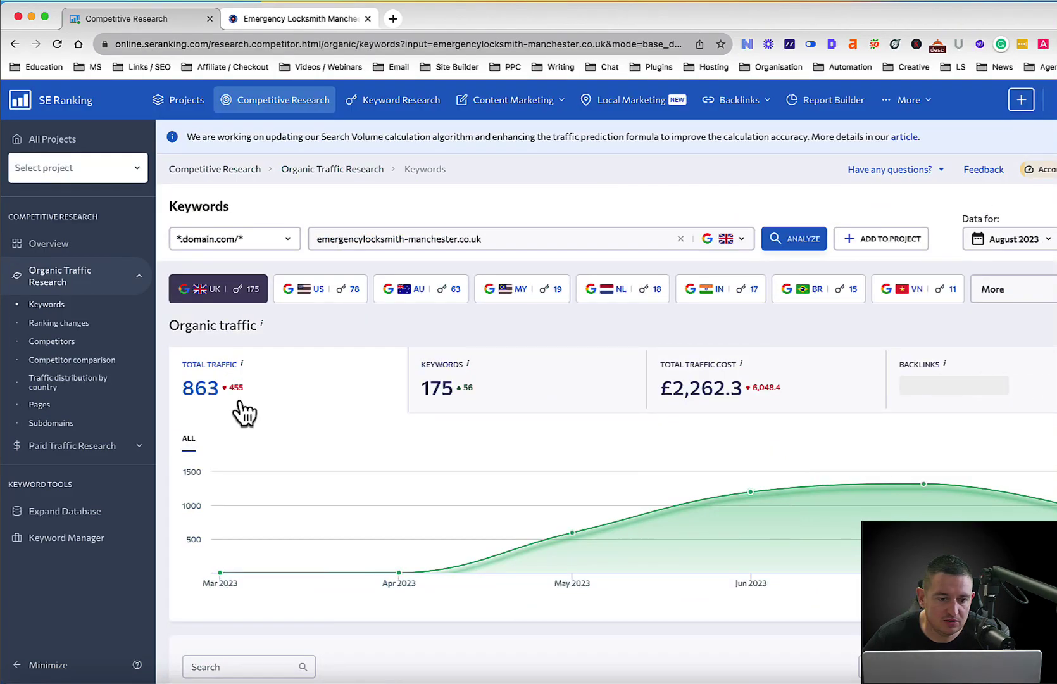
pyautogui.scroll(-15, 414, 431)
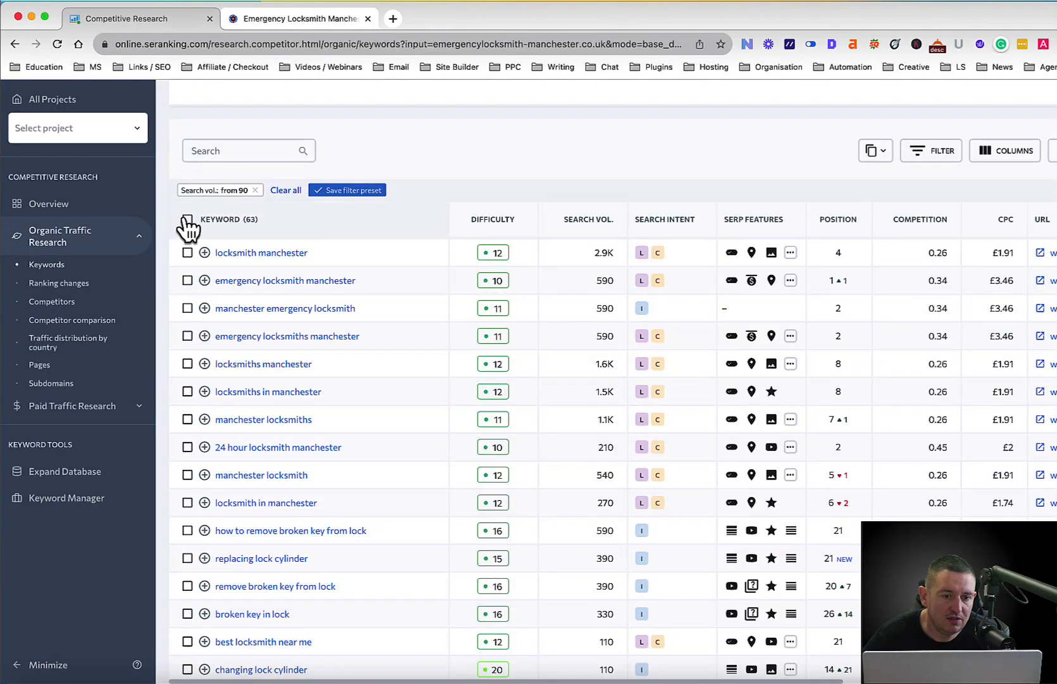
pyautogui.click(188, 219)
pyautogui.scroll(-20, 773, 429)
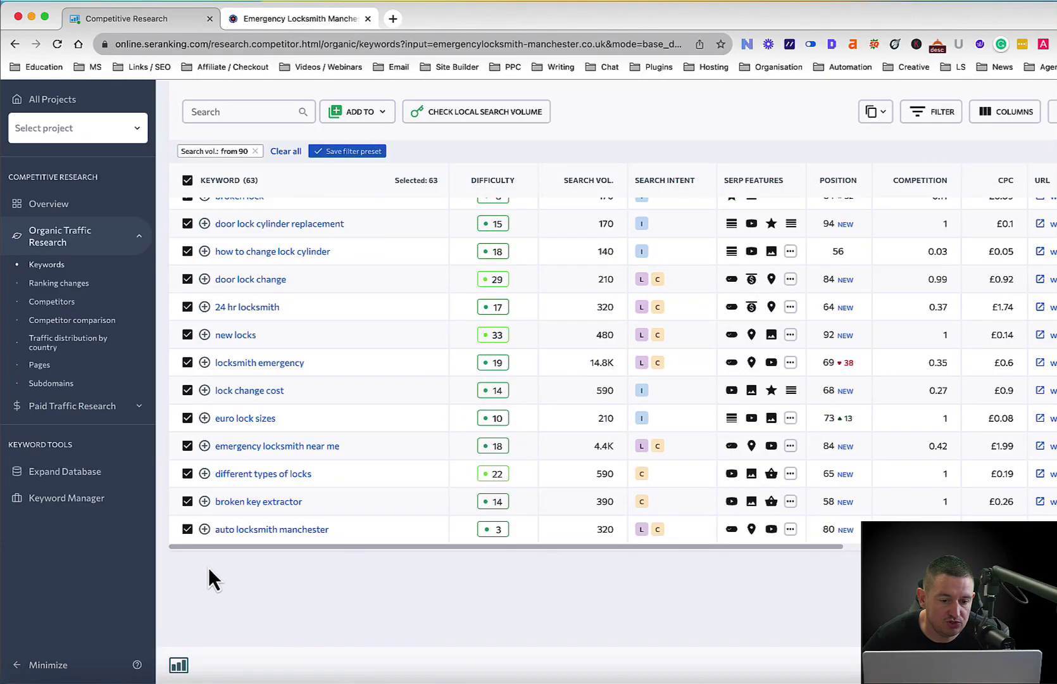
pyautogui.scroll(10, 573, 501)
pyautogui.scroll(10, 545, 496)
pyautogui.scroll(3, 236, 389)
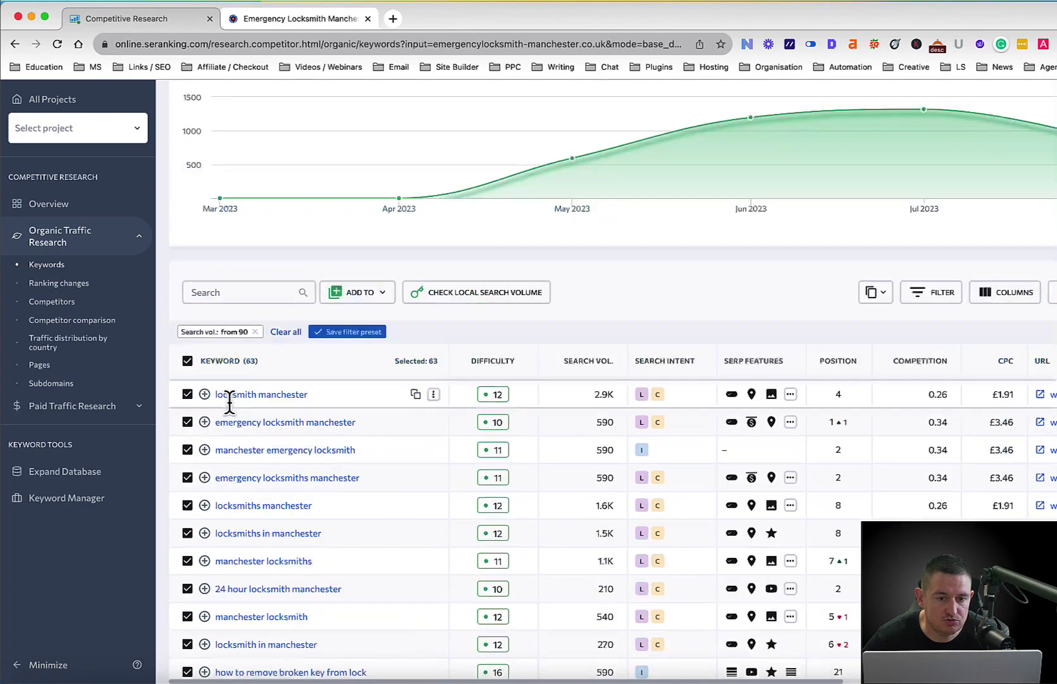
pyautogui.scroll(2, 229, 400)
pyautogui.click(373, 380)
pyautogui.click(372, 399)
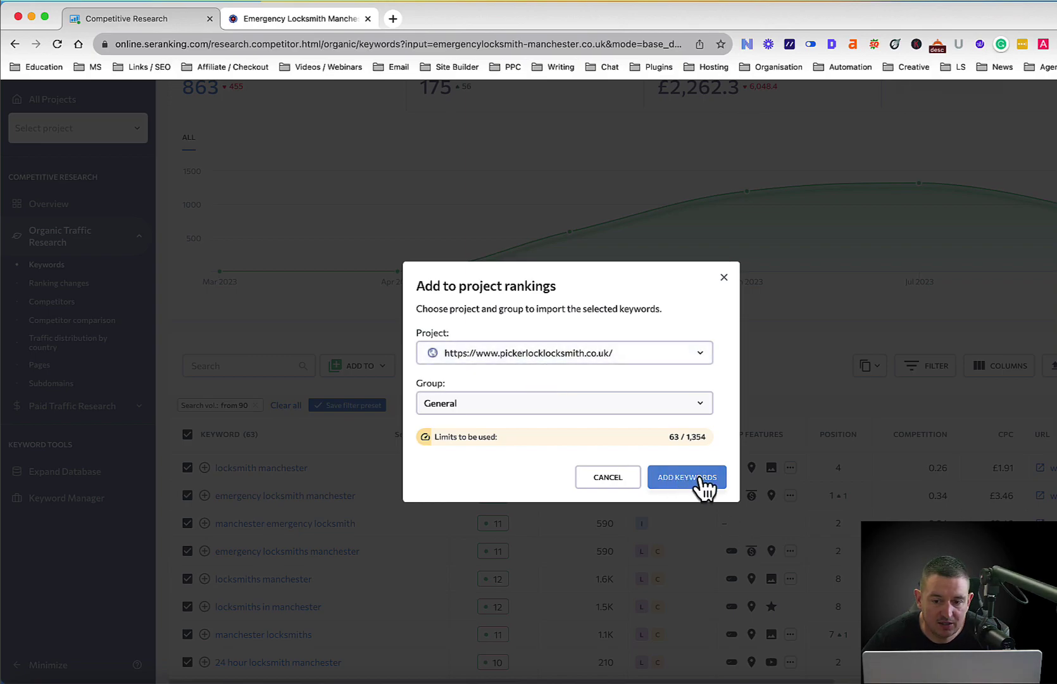
pyautogui.click(696, 478)
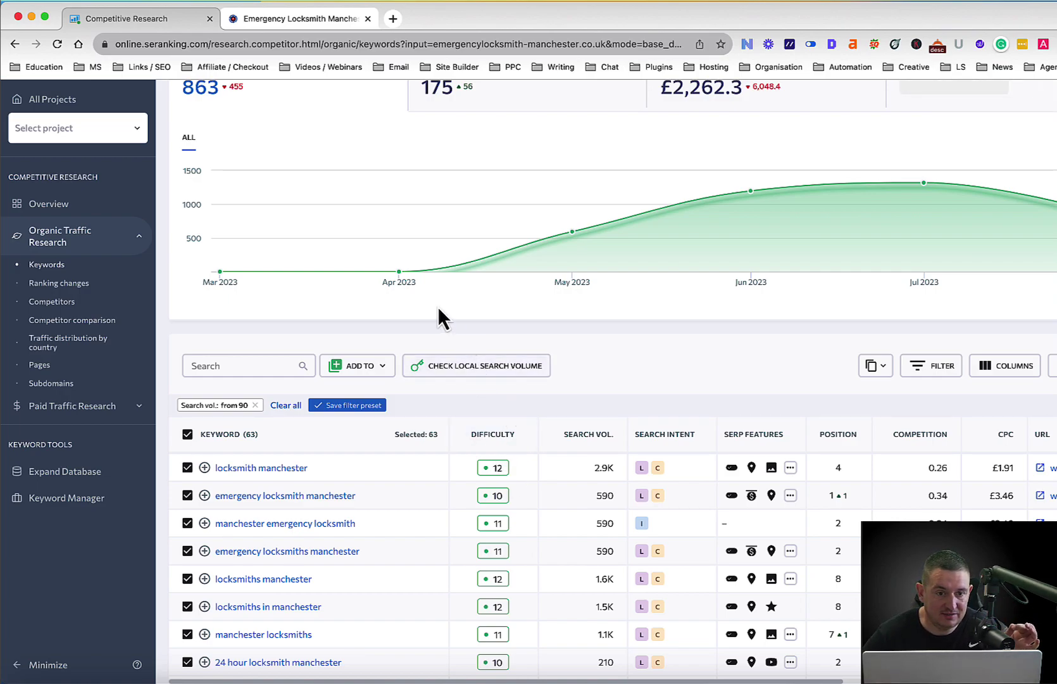
# Step: Open the detailed Google UK rankings for Manchester in the pickerlocklocksmith.co.uk project
pyautogui.scroll(5, 325, 302)
pyautogui.click(184, 101)
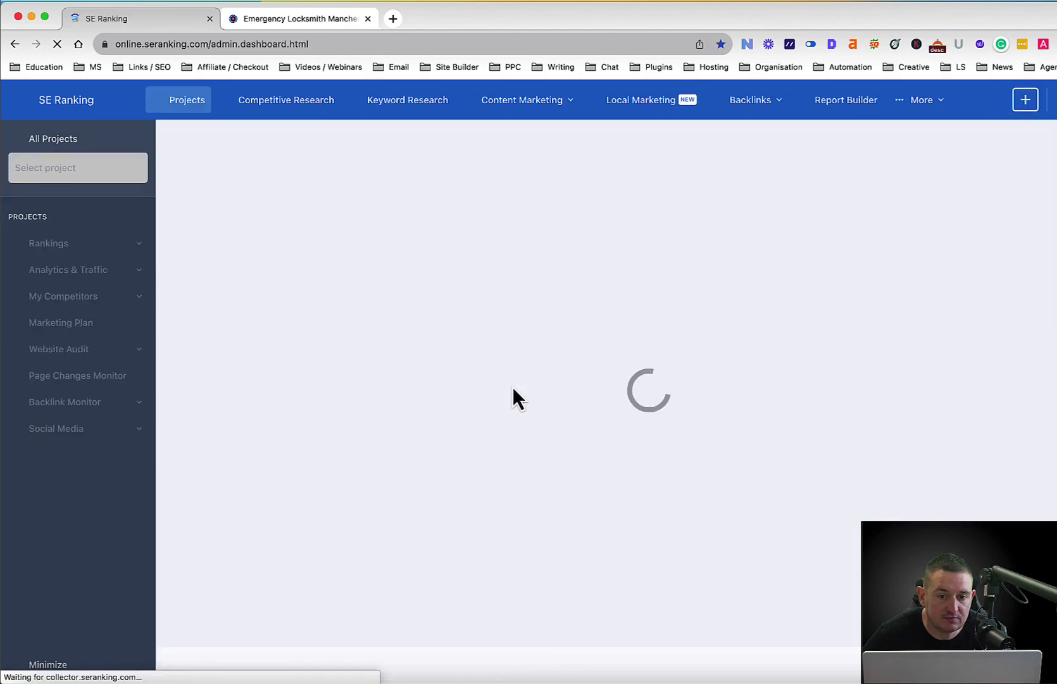
pyautogui.scroll(-6, 330, 525)
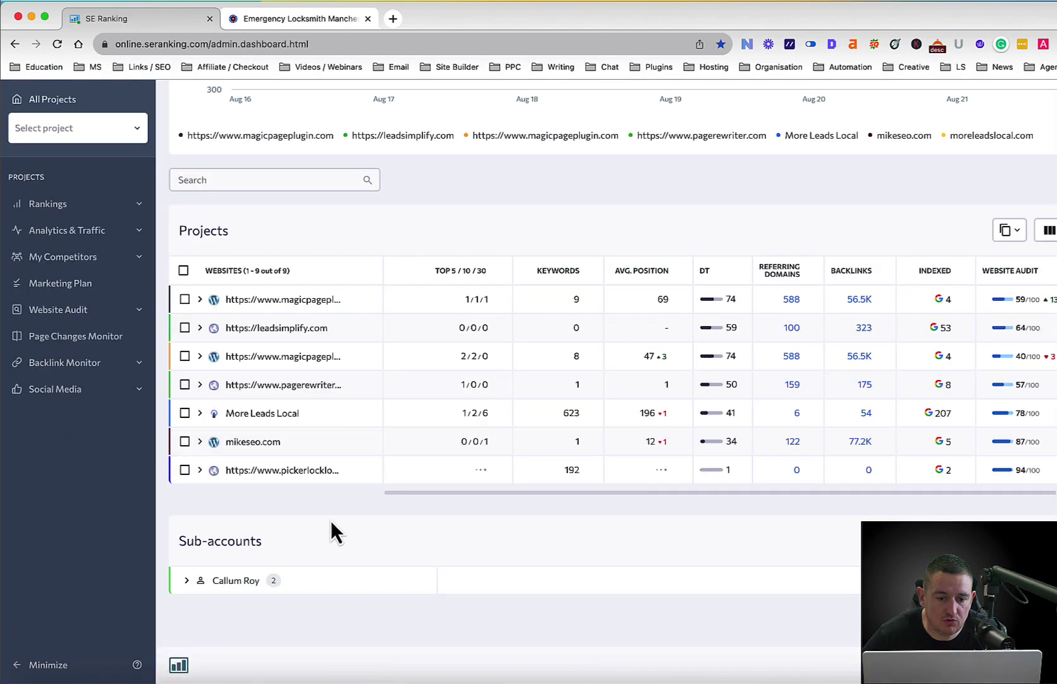
pyautogui.click(295, 468)
pyautogui.click(293, 499)
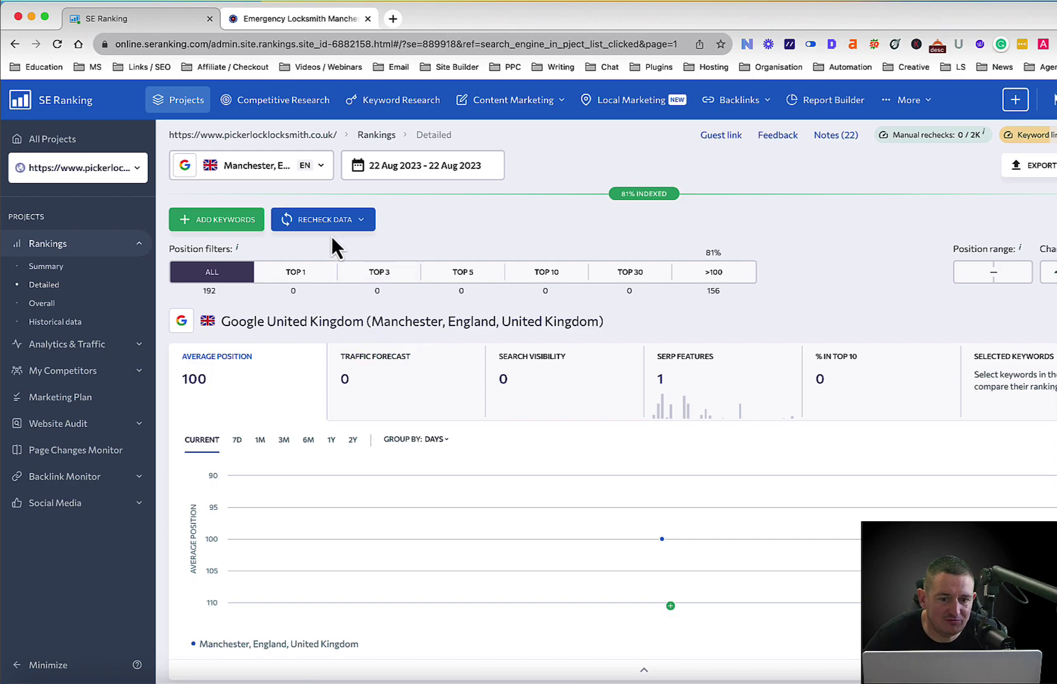
# Step: Sort the project's tracked Manchester keywords by search volume, highest first
pyautogui.scroll(-6, 455, 357)
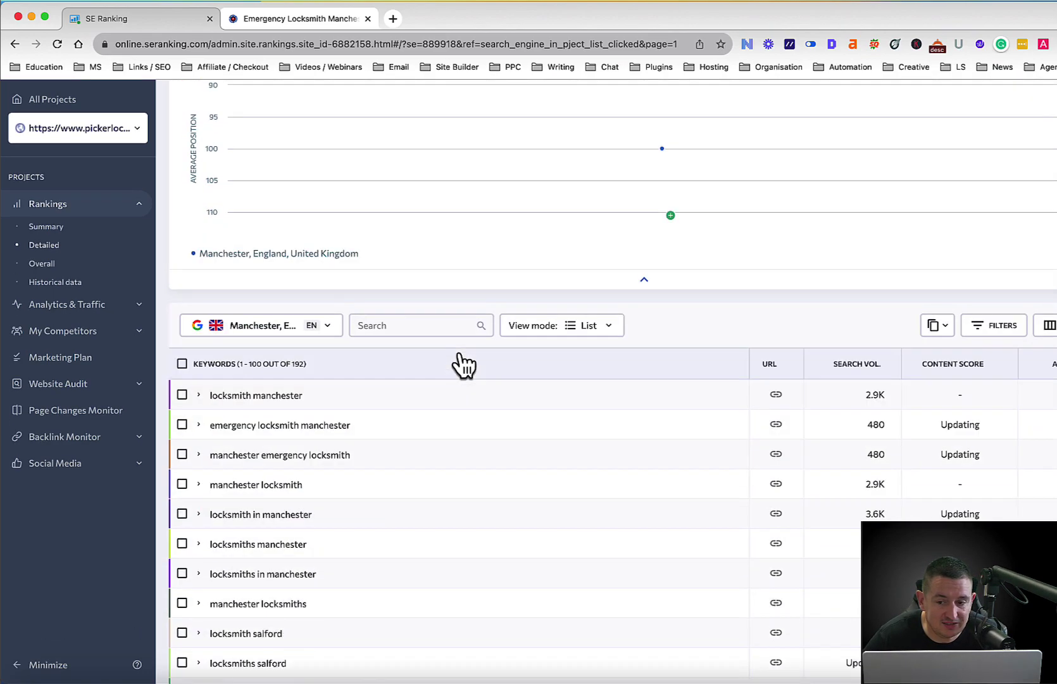
pyautogui.scroll(-5, 465, 375)
pyautogui.scroll(5, 464, 372)
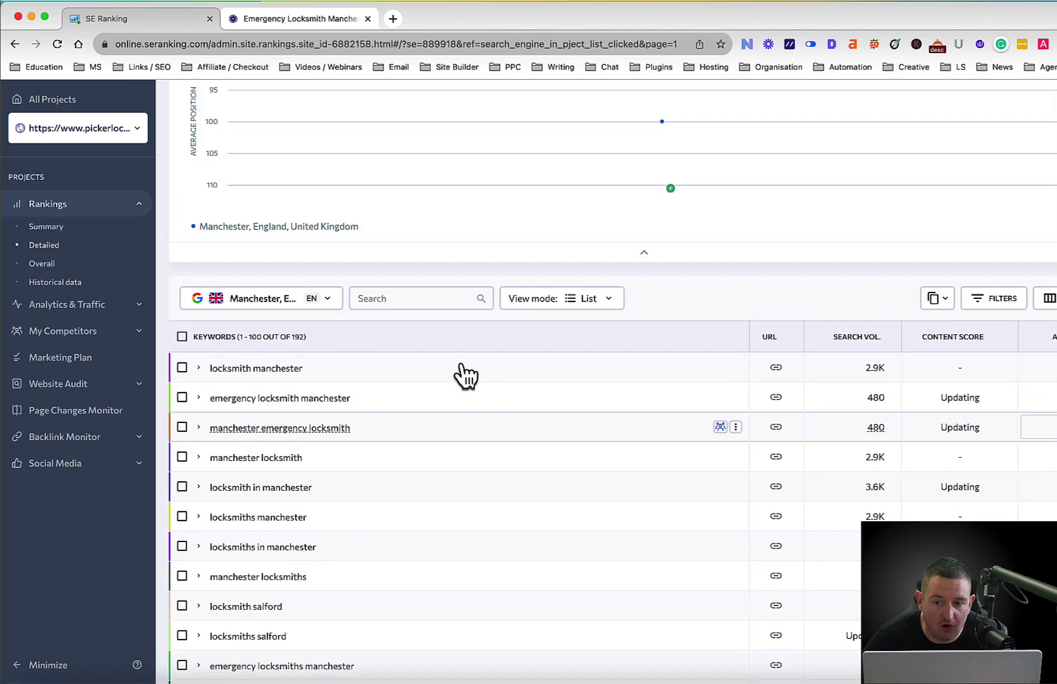
pyautogui.click(862, 342)
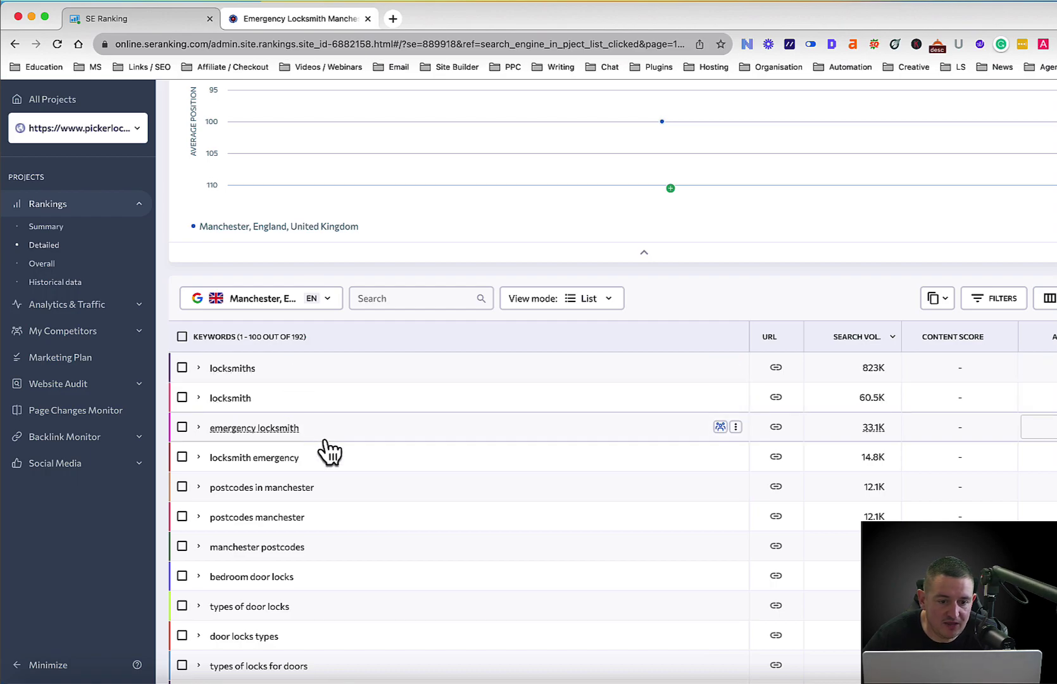
# Step: Select the irrelevant keywords "postcodes in manchester", "postcodes manchester" and "manchester postcodes" in the tracked keyword list
pyautogui.scroll(-2, 437, 461)
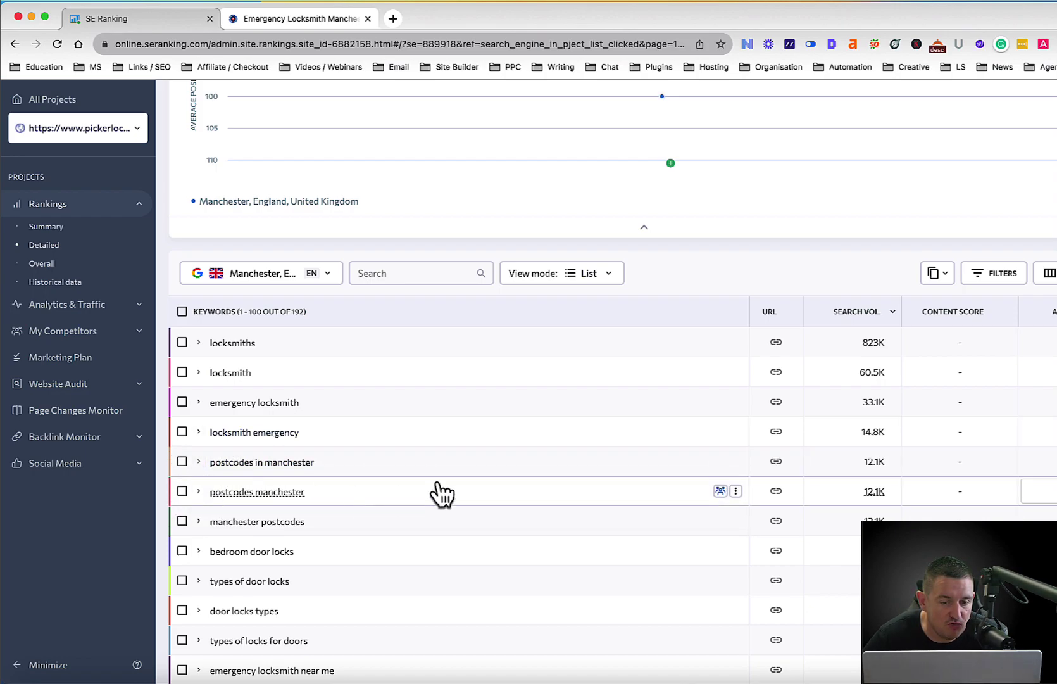
pyautogui.scroll(-2, 452, 482)
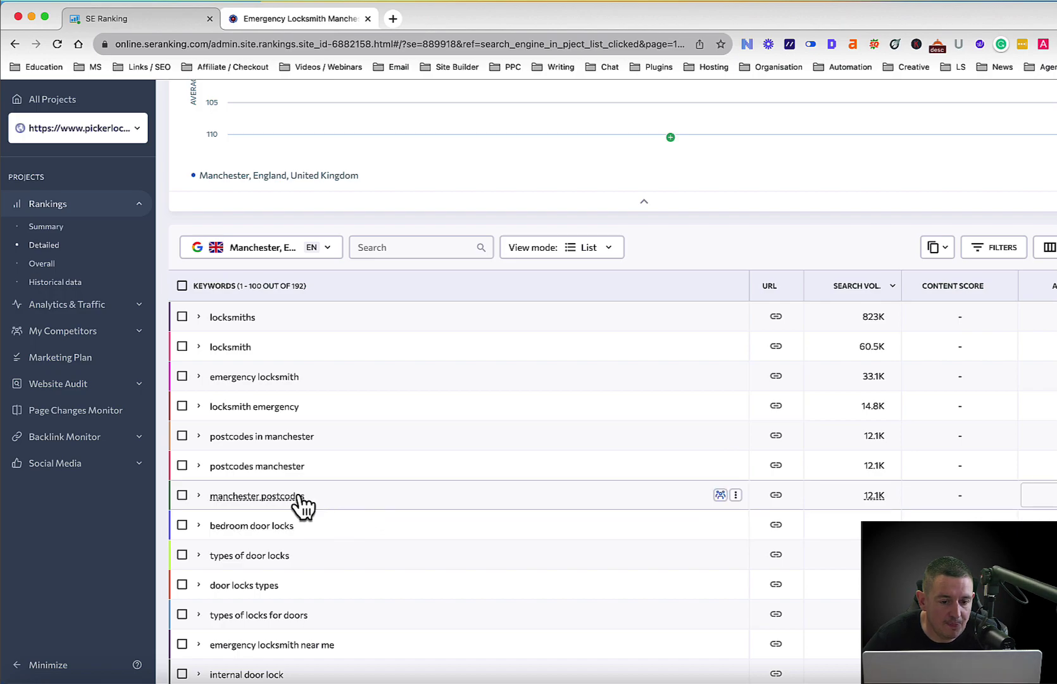
pyautogui.scroll(-1, 340, 522)
pyautogui.scroll(-1, 341, 522)
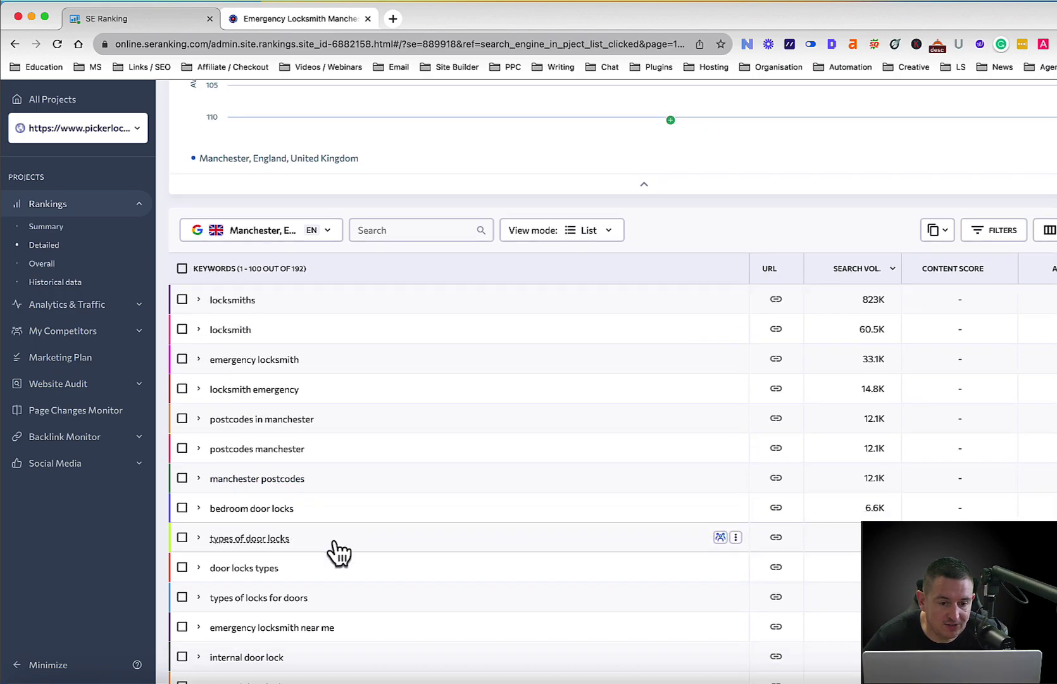
pyautogui.scroll(-3, 323, 560)
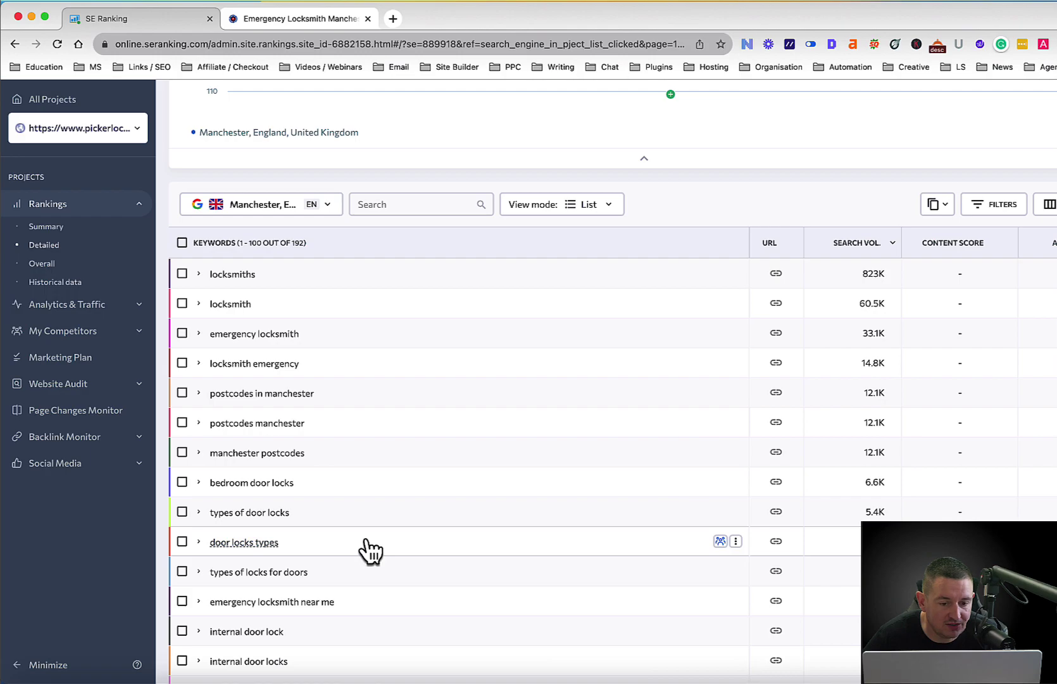
pyautogui.scroll(-2, 371, 551)
pyautogui.scroll(-3, 345, 551)
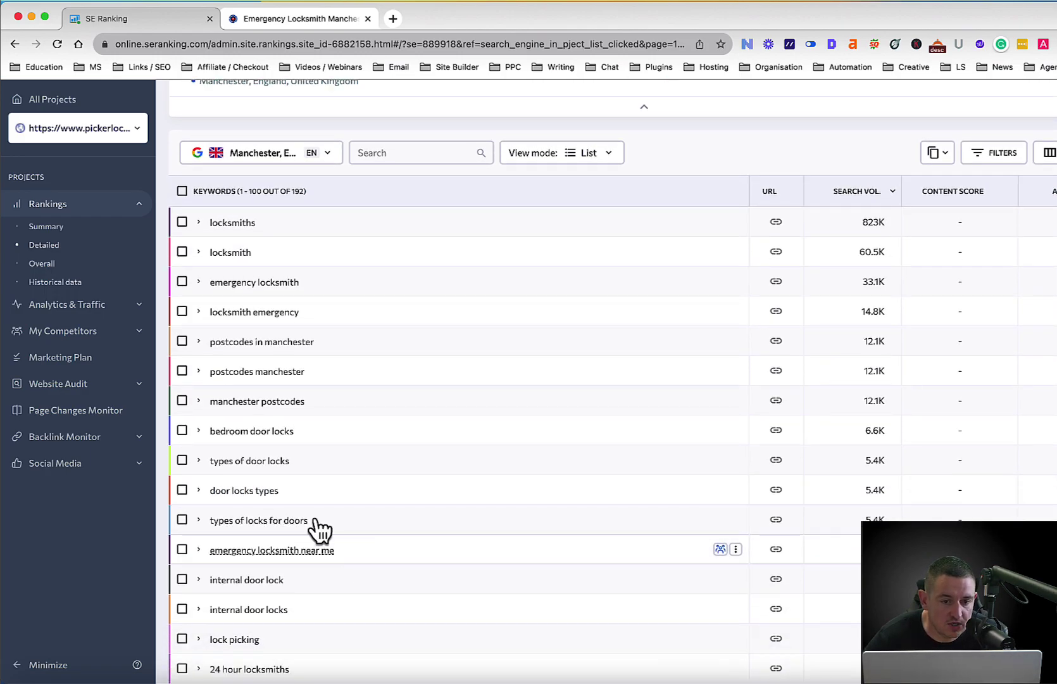
pyautogui.click(182, 345)
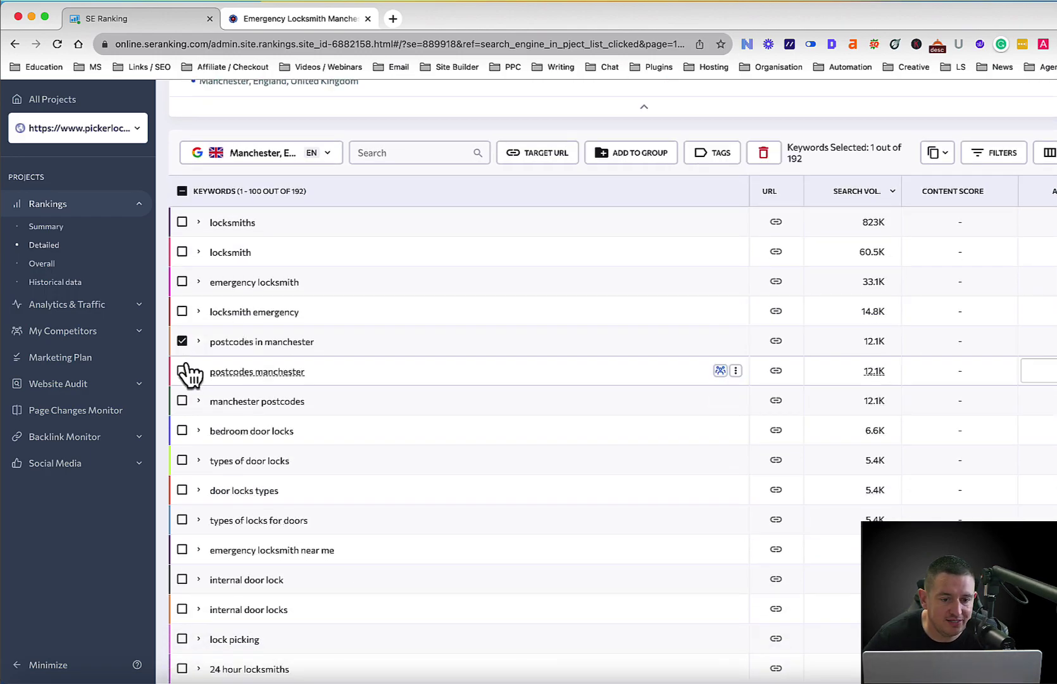
pyautogui.click(184, 374)
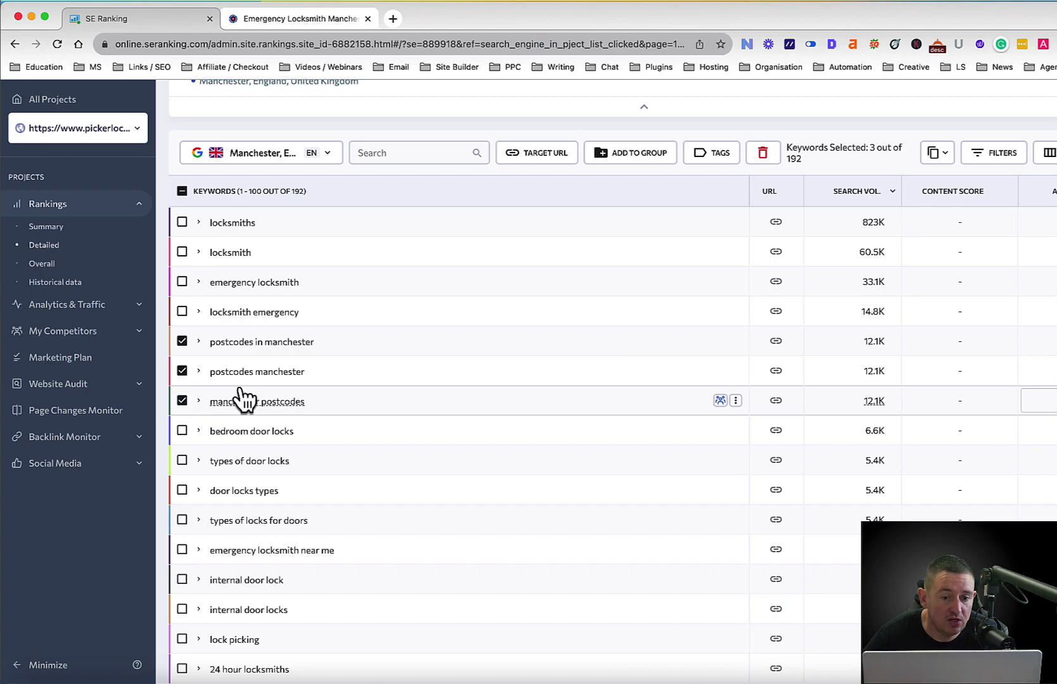
# Step: Examine the rest of the tracked keyword list in descending search volume for locksmith service, area and irrelevant terms
pyautogui.scroll(-1, 497, 484)
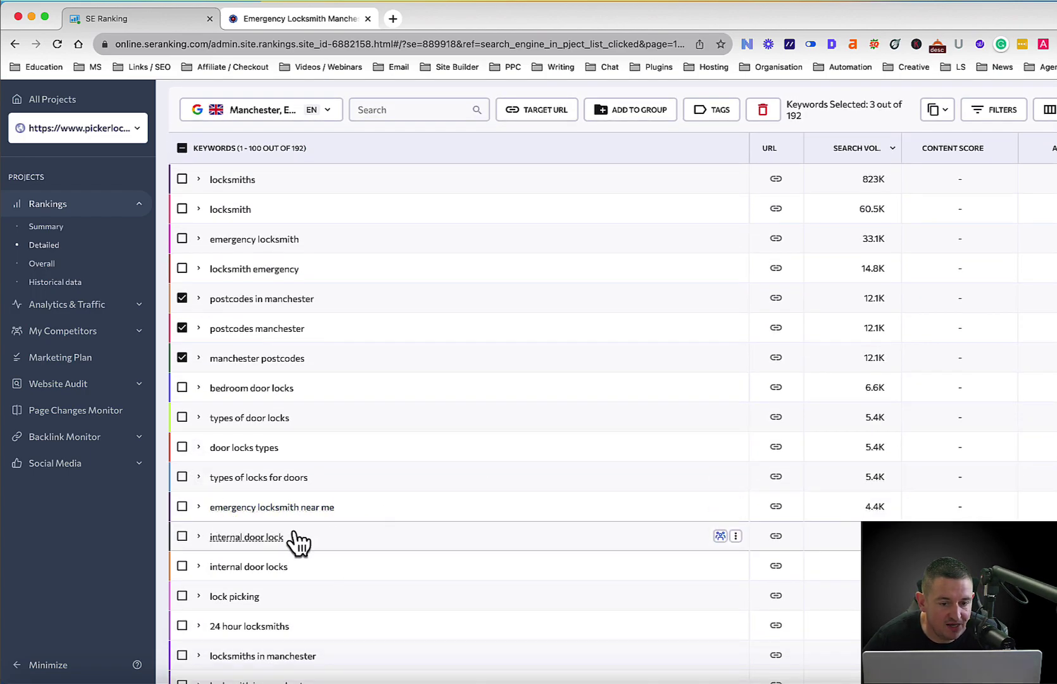
pyautogui.scroll(-1, 366, 548)
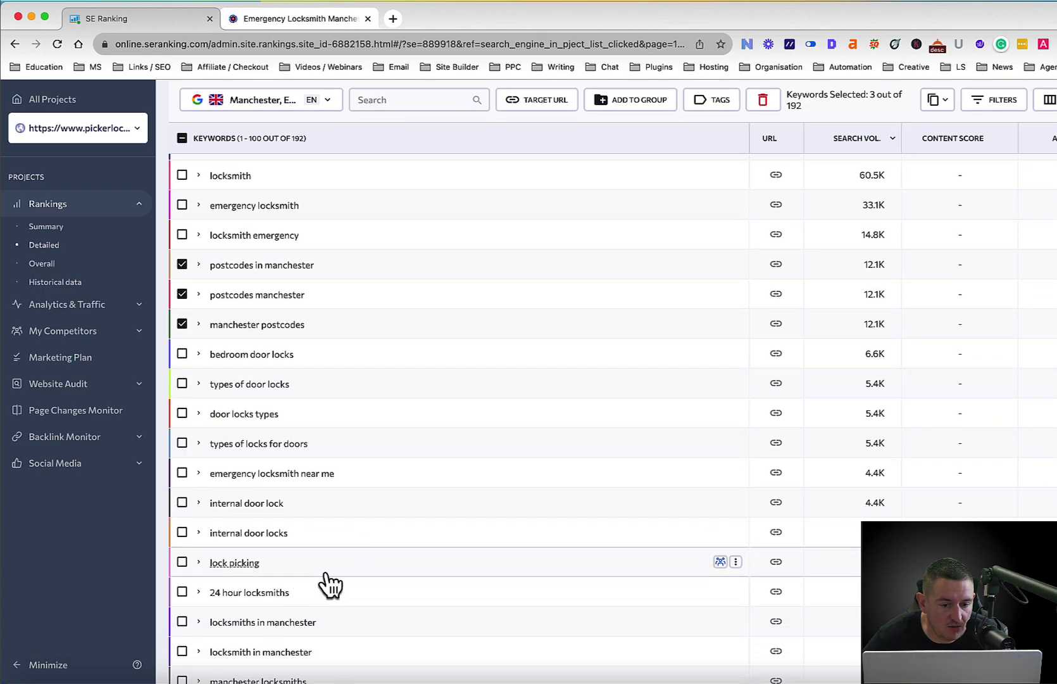
pyautogui.scroll(-4, 456, 533)
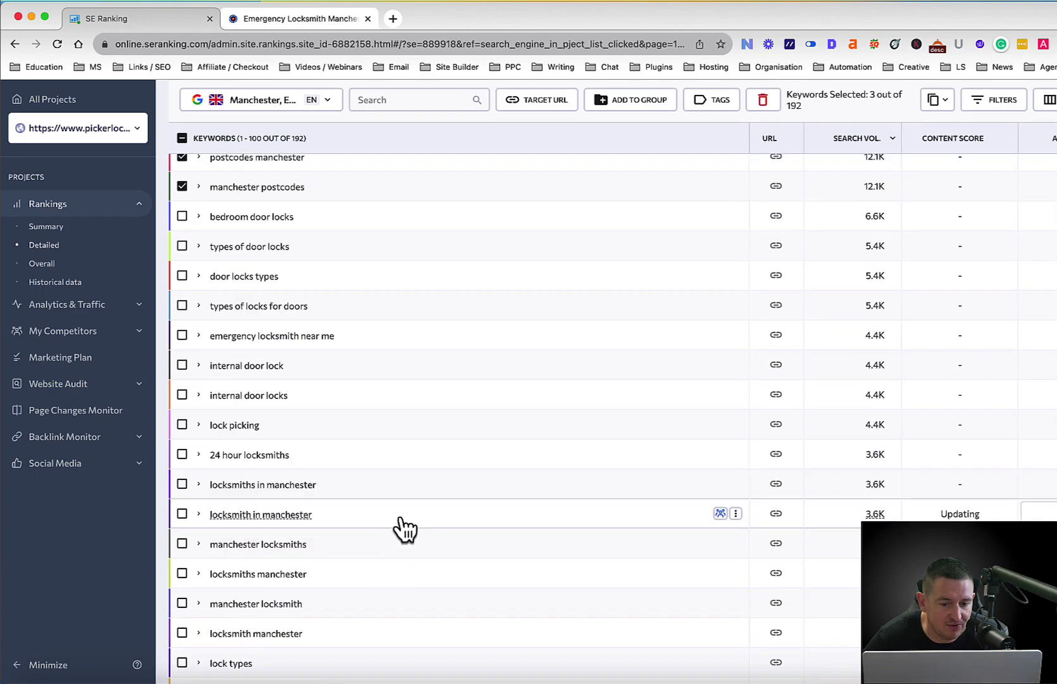
pyautogui.scroll(-1, 349, 529)
pyautogui.scroll(-5, 361, 535)
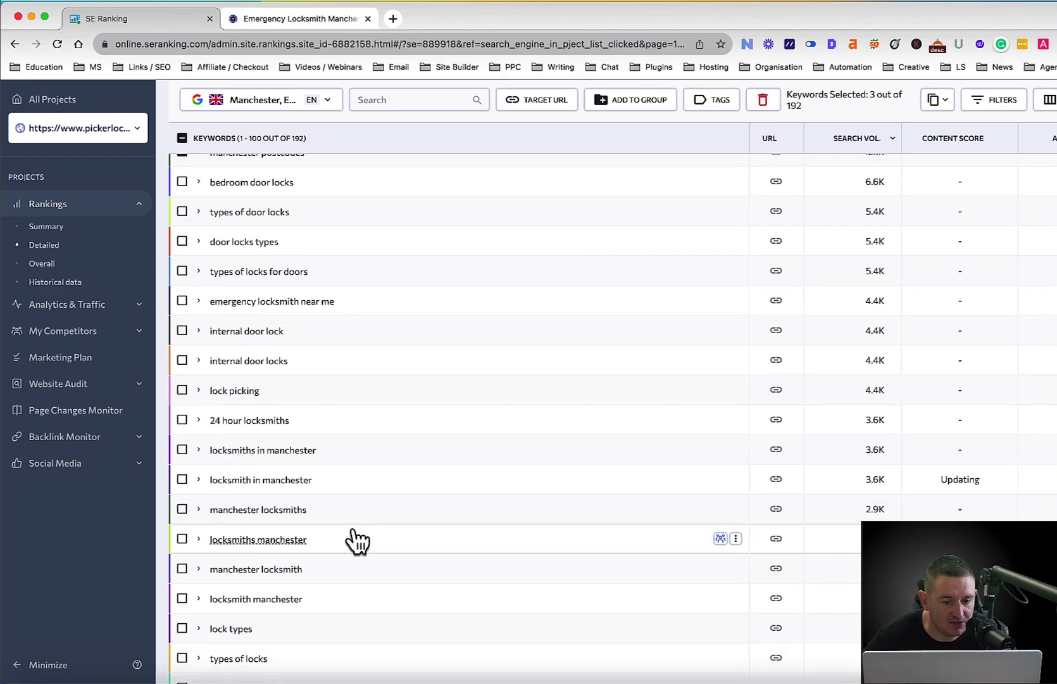
pyautogui.scroll(-2, 350, 546)
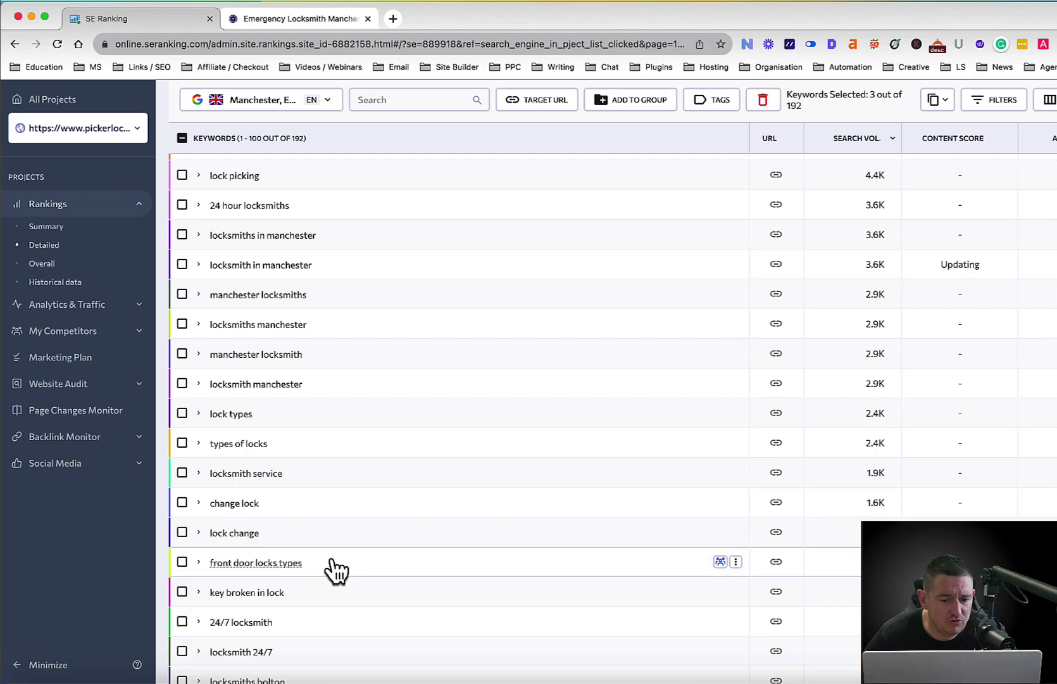
pyautogui.scroll(-1, 331, 560)
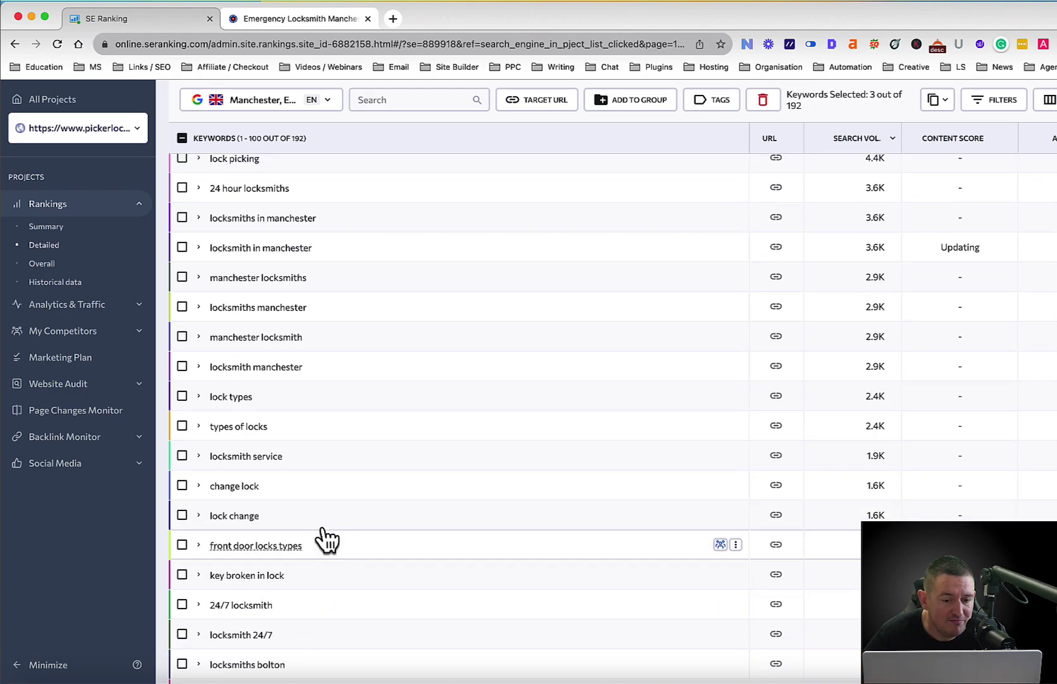
pyautogui.scroll(-5, 484, 484)
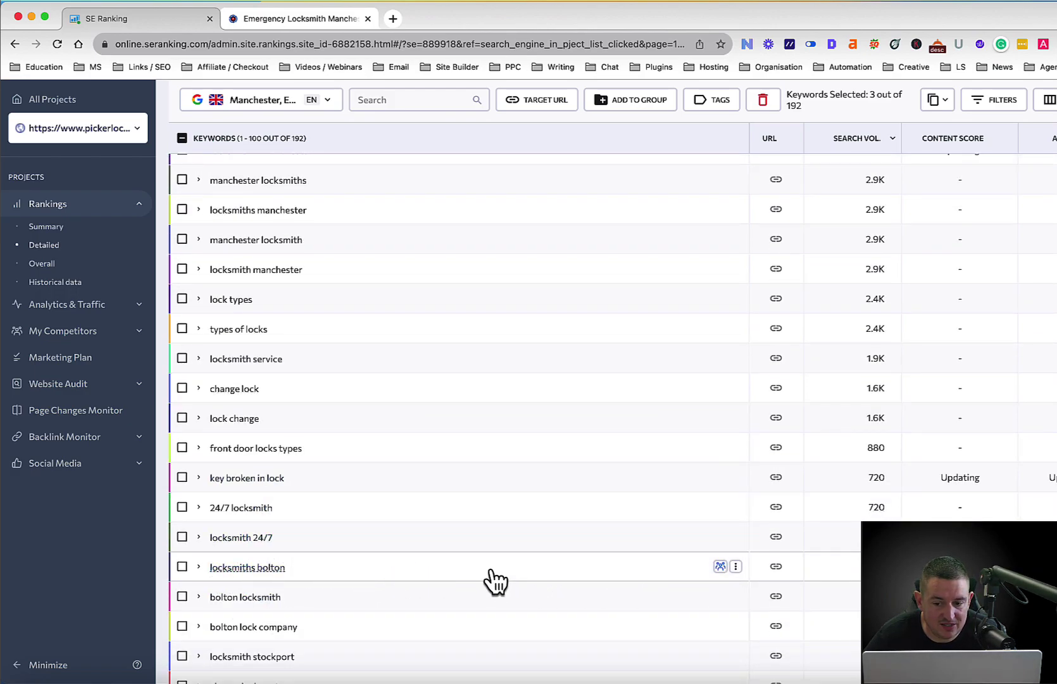
pyautogui.scroll(-2, 496, 581)
pyautogui.scroll(-4, 362, 601)
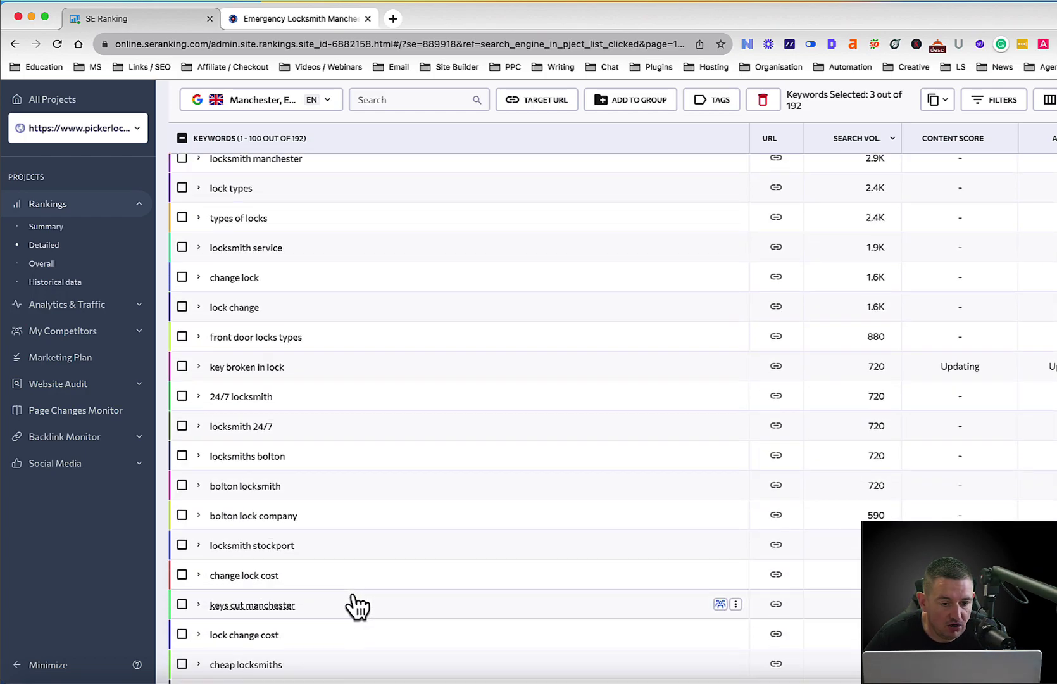
pyautogui.scroll(-3, 358, 604)
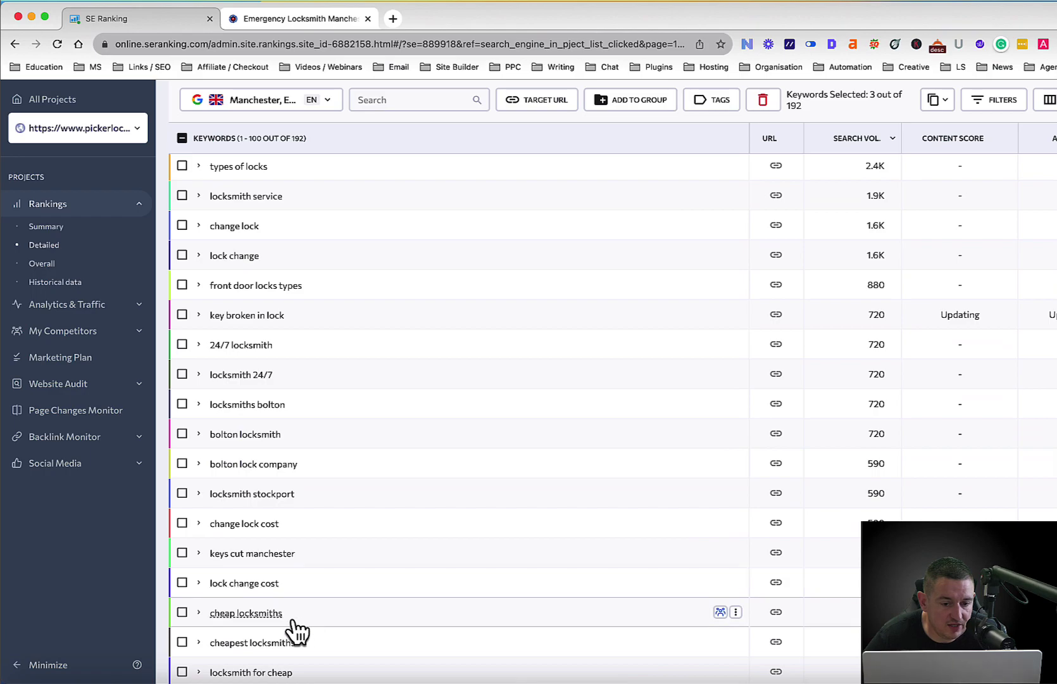
pyautogui.scroll(-2, 303, 627)
pyautogui.scroll(-2, 324, 626)
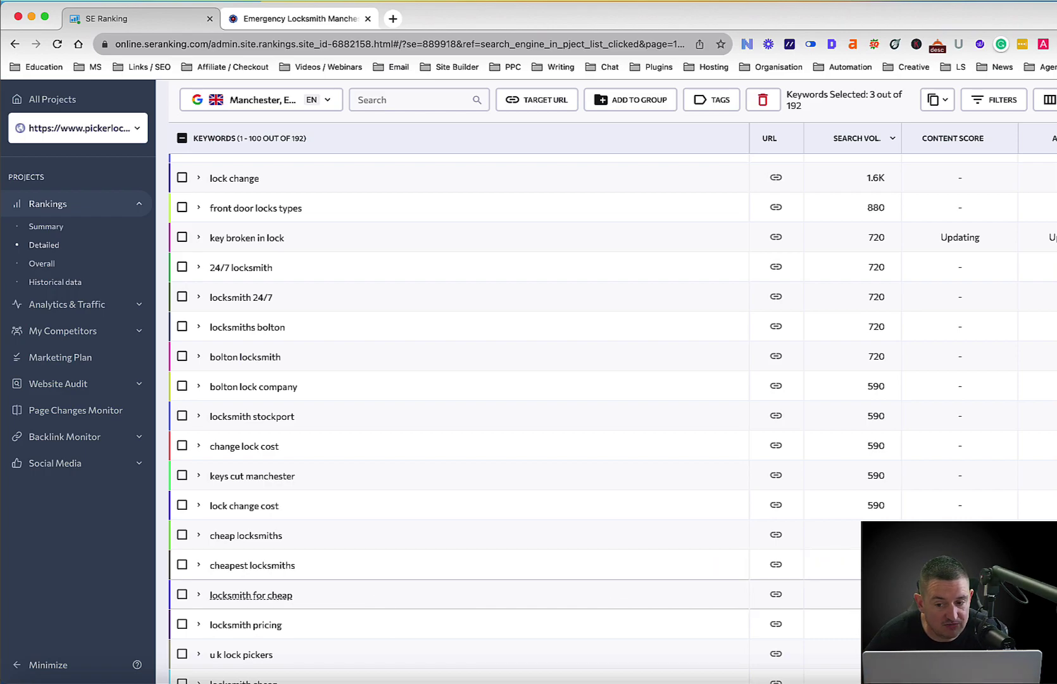
pyautogui.scroll(-1, 380, 589)
pyautogui.scroll(-1, 316, 611)
pyautogui.scroll(-2, 329, 608)
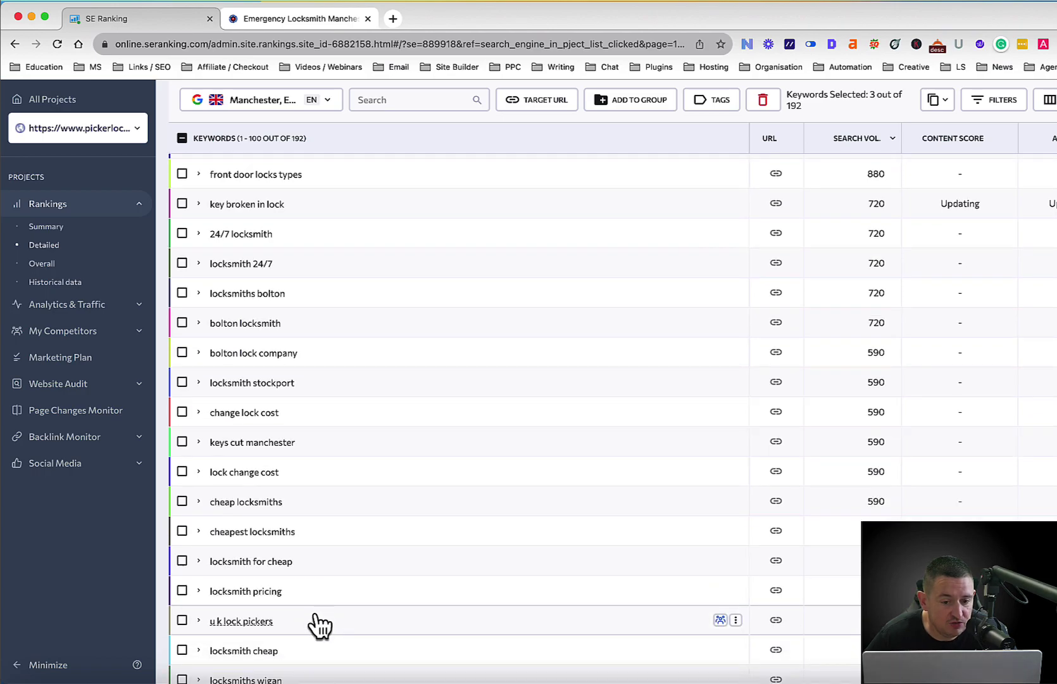
pyautogui.scroll(-2, 312, 639)
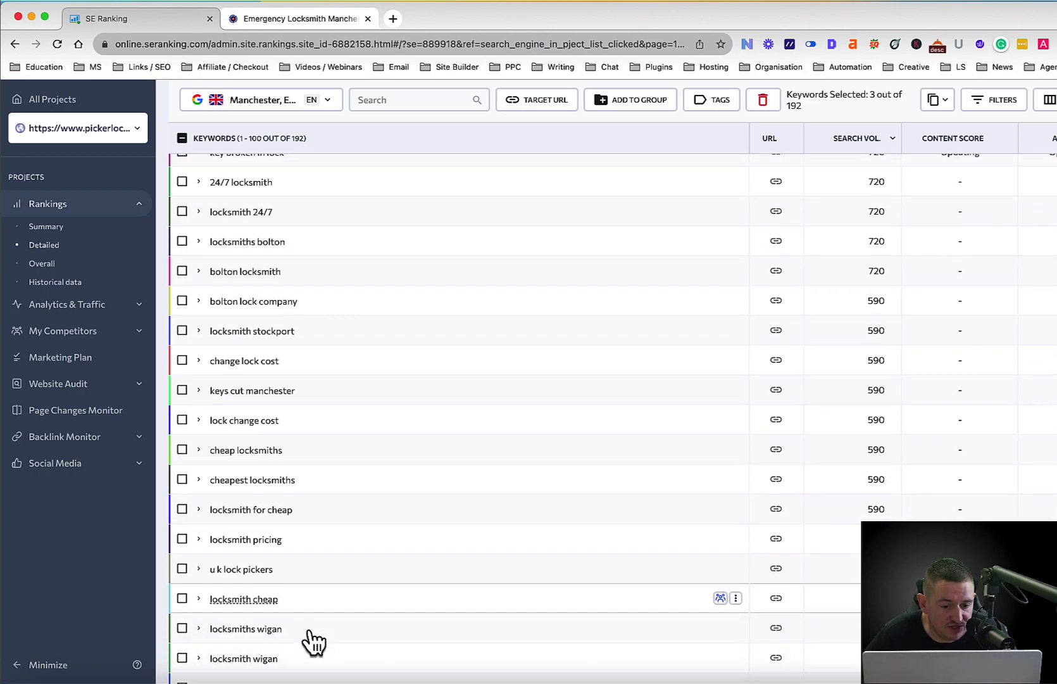
pyautogui.scroll(-4, 327, 644)
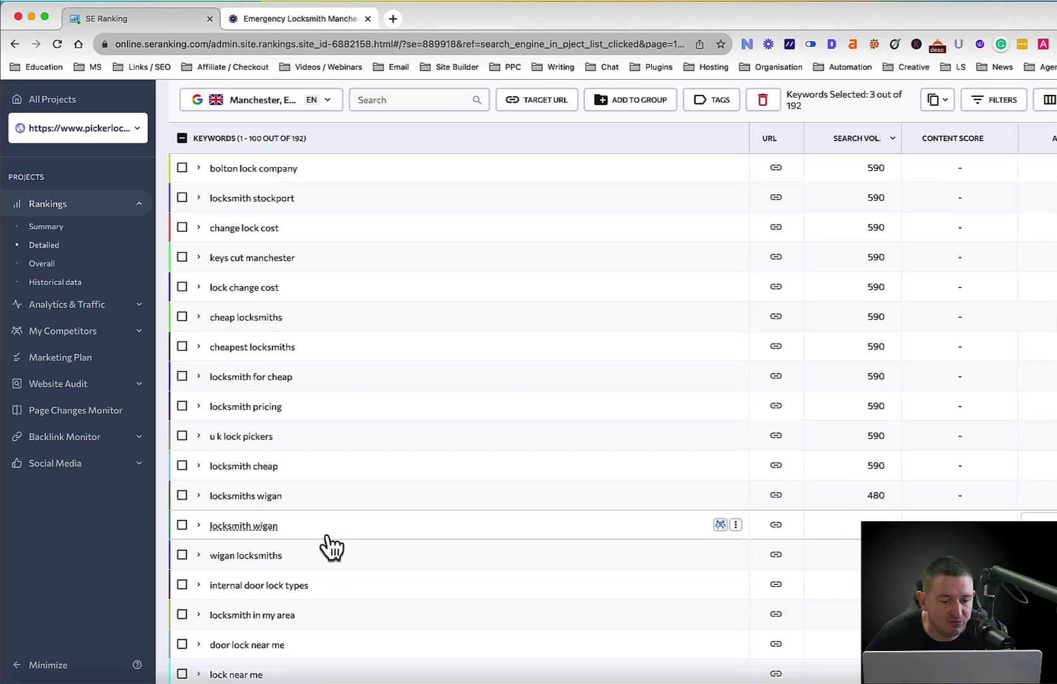
pyautogui.scroll(-2, 349, 619)
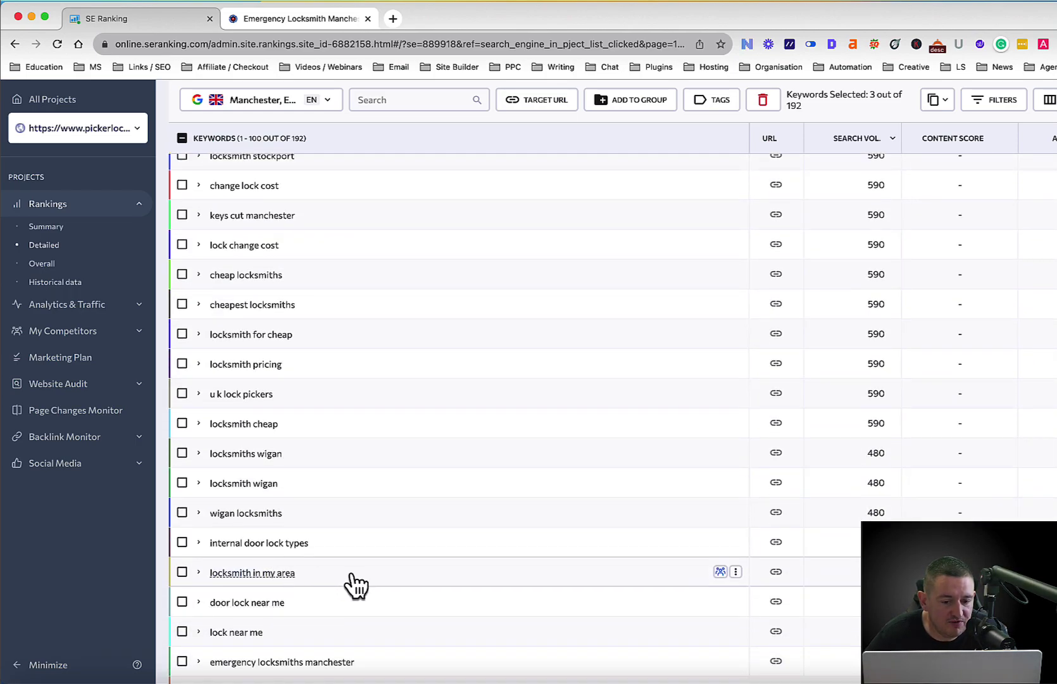
pyautogui.scroll(-1, 383, 615)
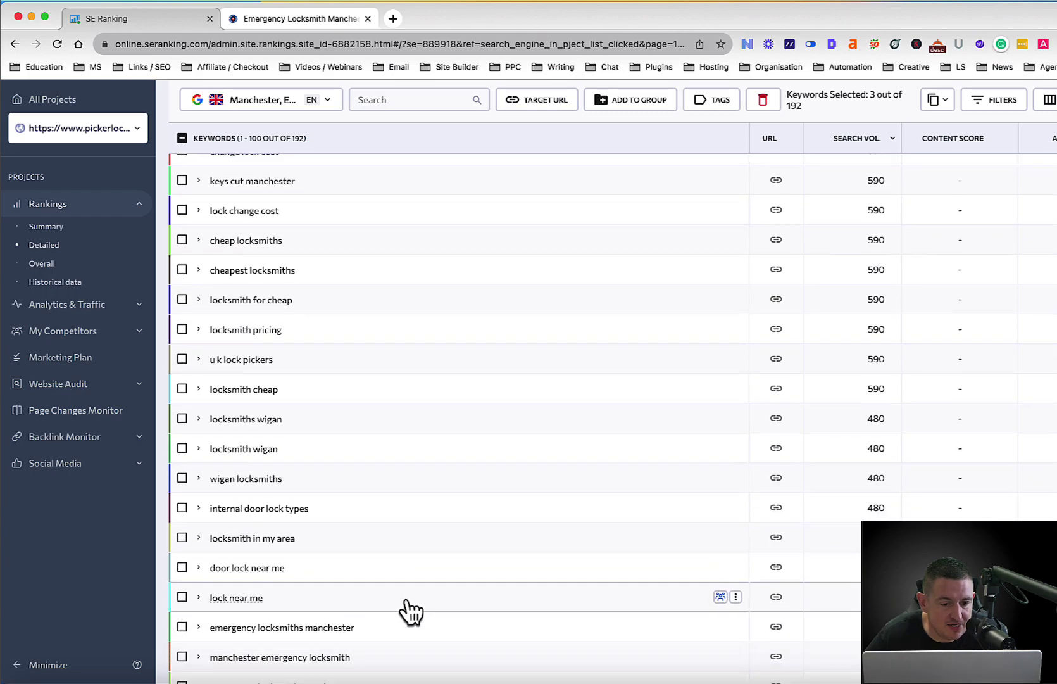
pyautogui.scroll(-4, 448, 620)
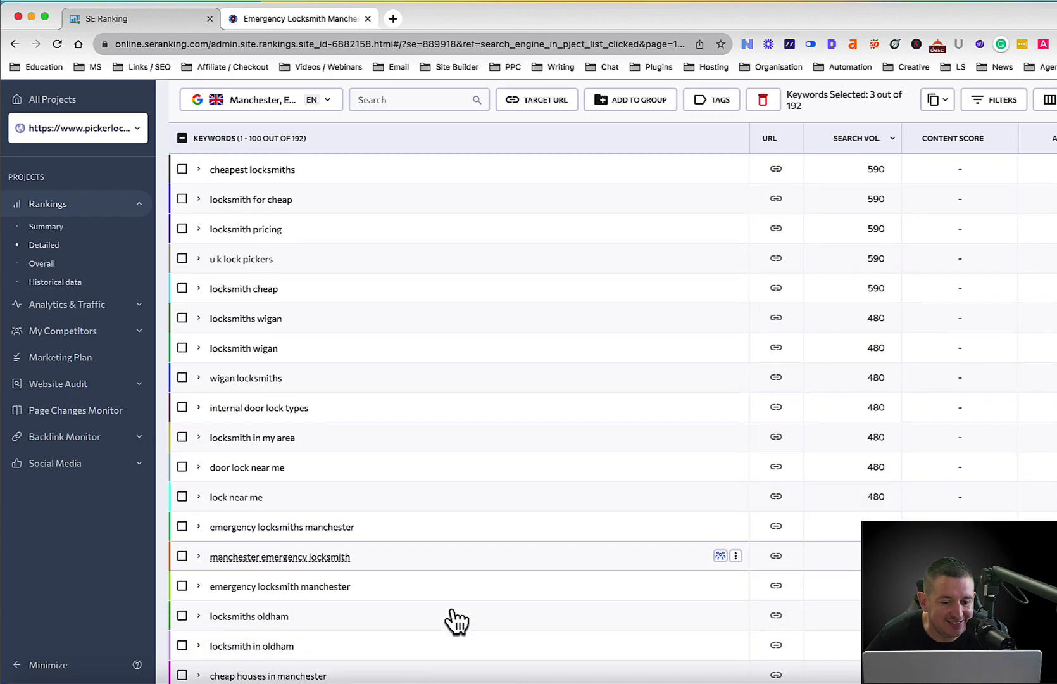
pyautogui.scroll(-1, 453, 622)
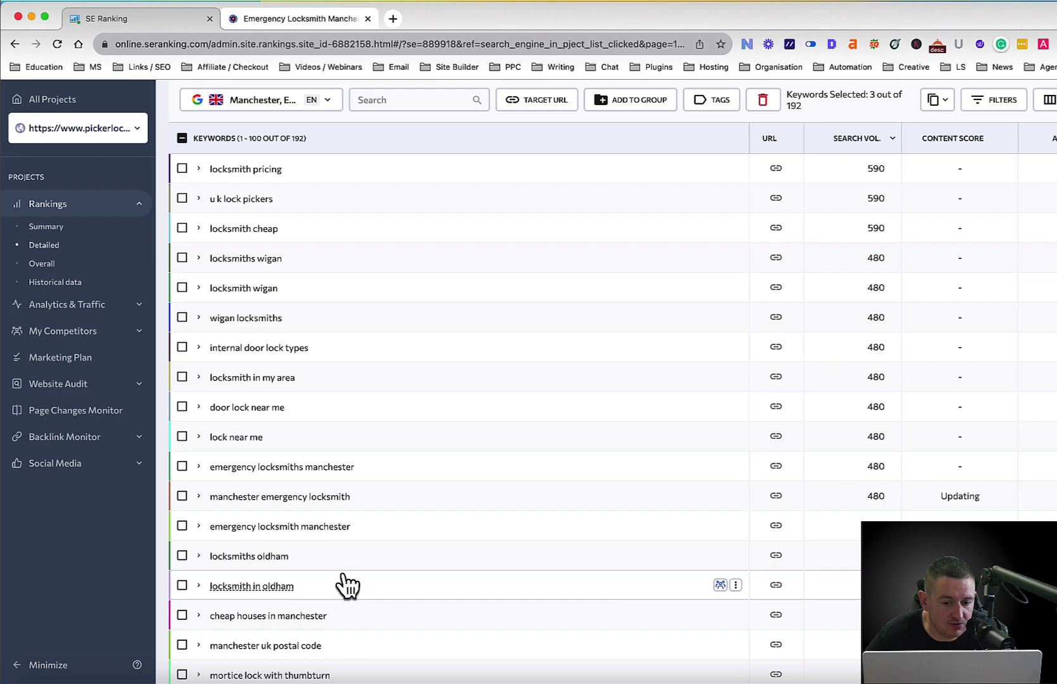
pyautogui.scroll(-4, 359, 656)
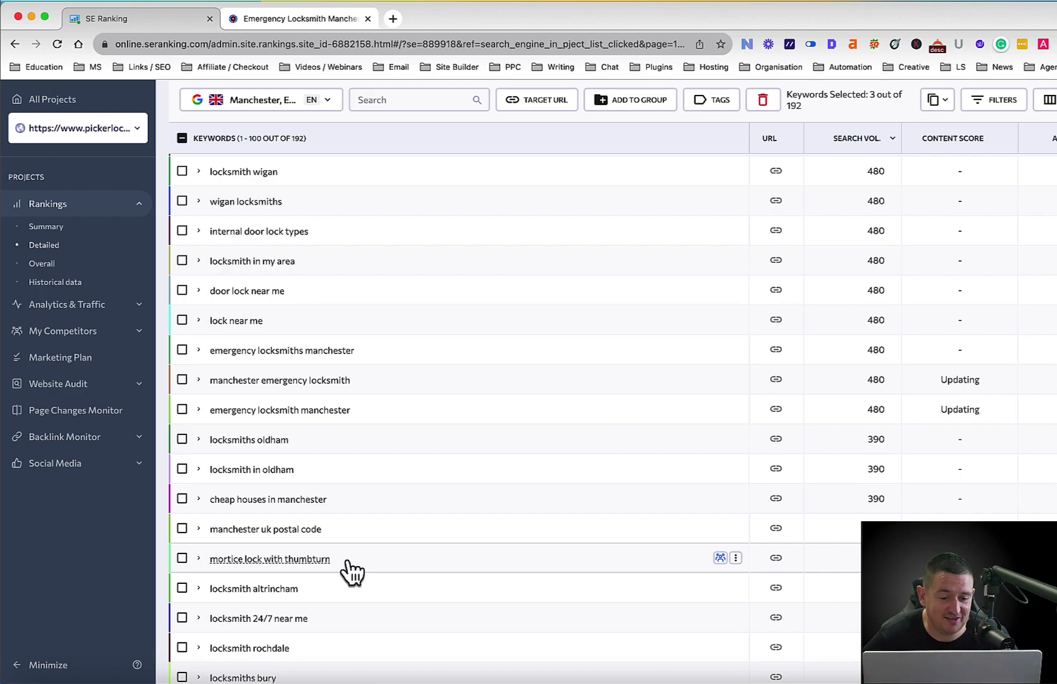
pyautogui.scroll(-2, 359, 569)
pyautogui.scroll(-7, 361, 573)
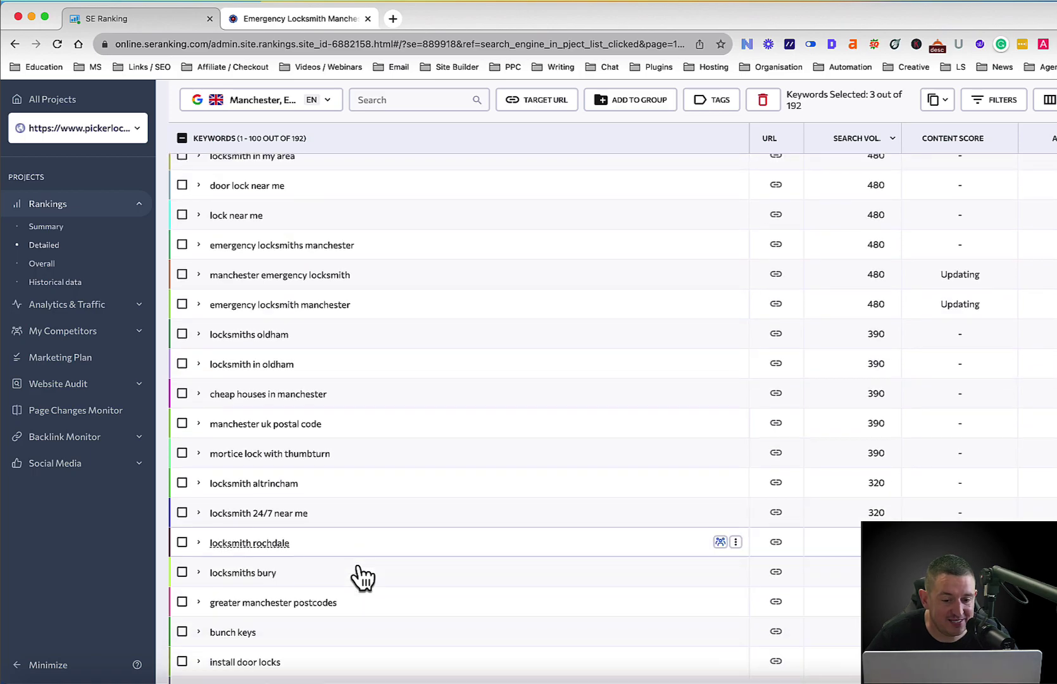
pyautogui.scroll(-2, 381, 500)
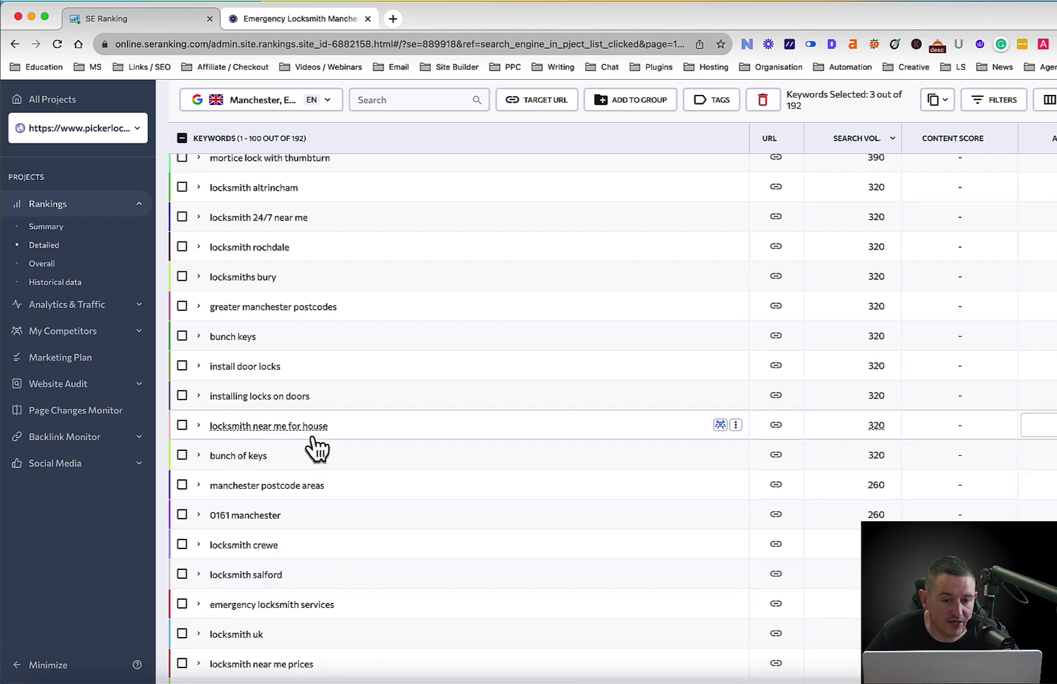
pyautogui.scroll(1, 316, 356)
pyautogui.scroll(2, 321, 358)
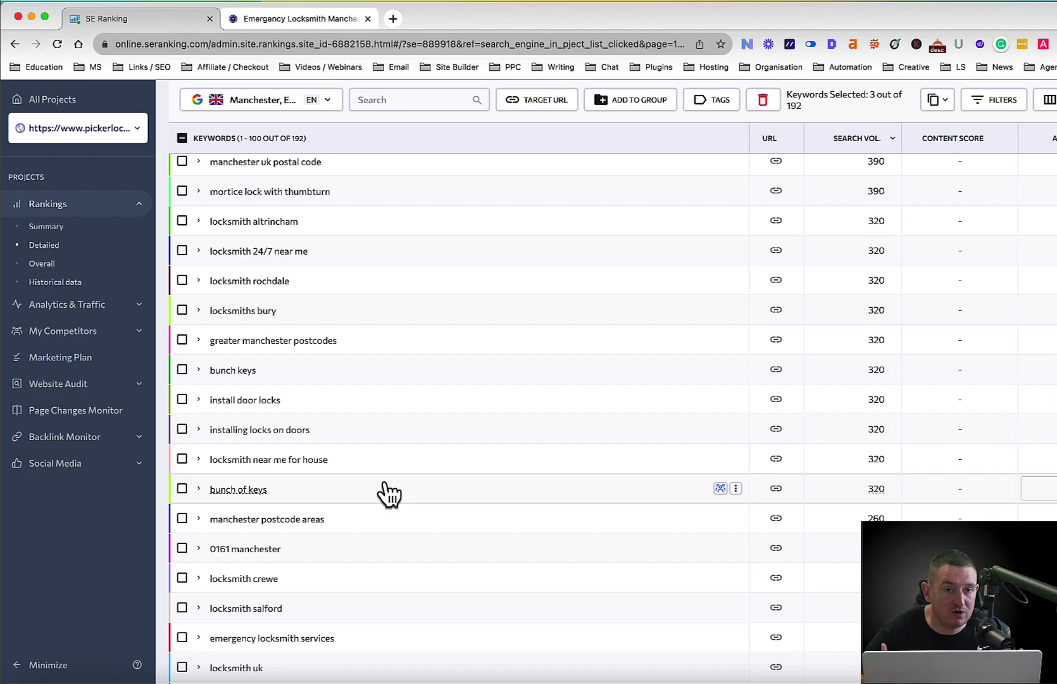
pyautogui.scroll(-3, 402, 508)
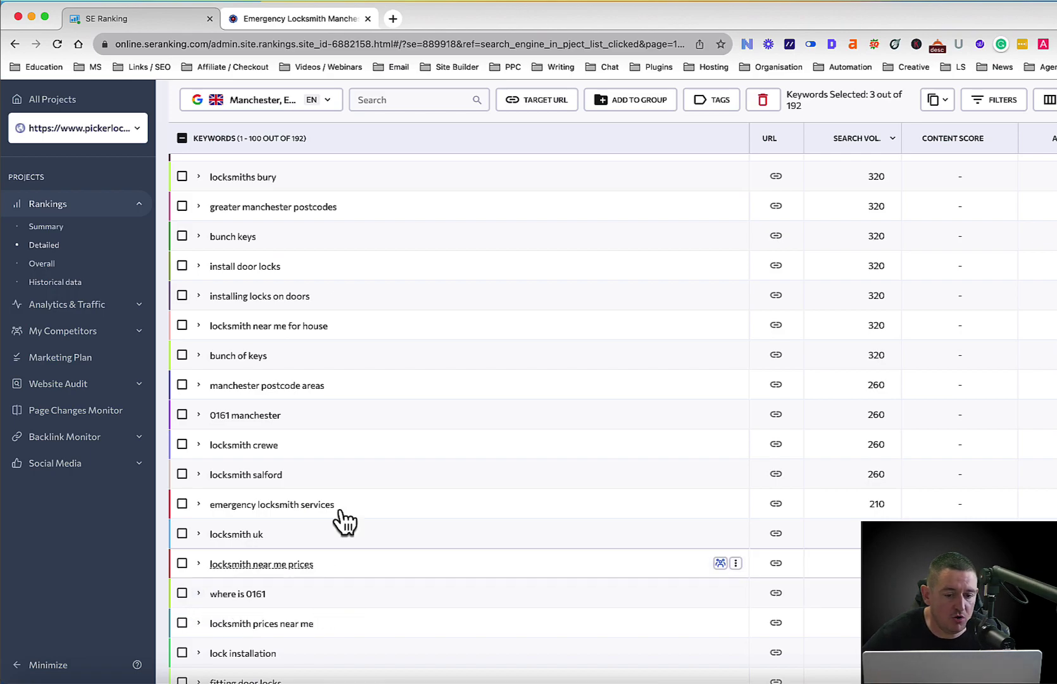
pyautogui.scroll(-8, 390, 462)
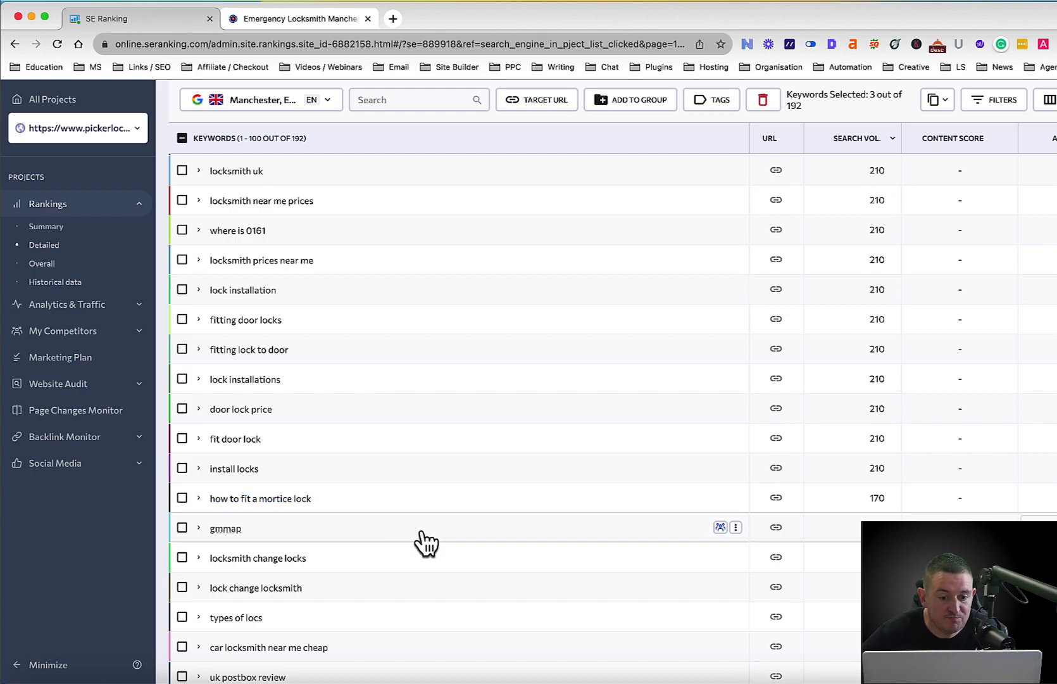
pyautogui.scroll(-6, 573, 415)
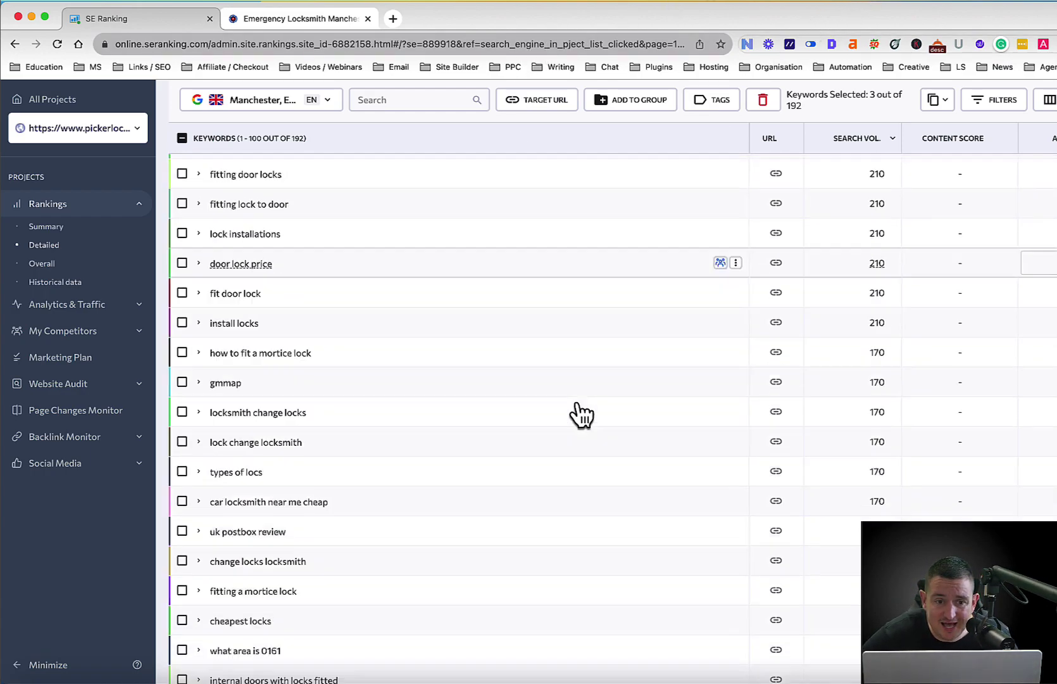
pyautogui.scroll(15, 581, 415)
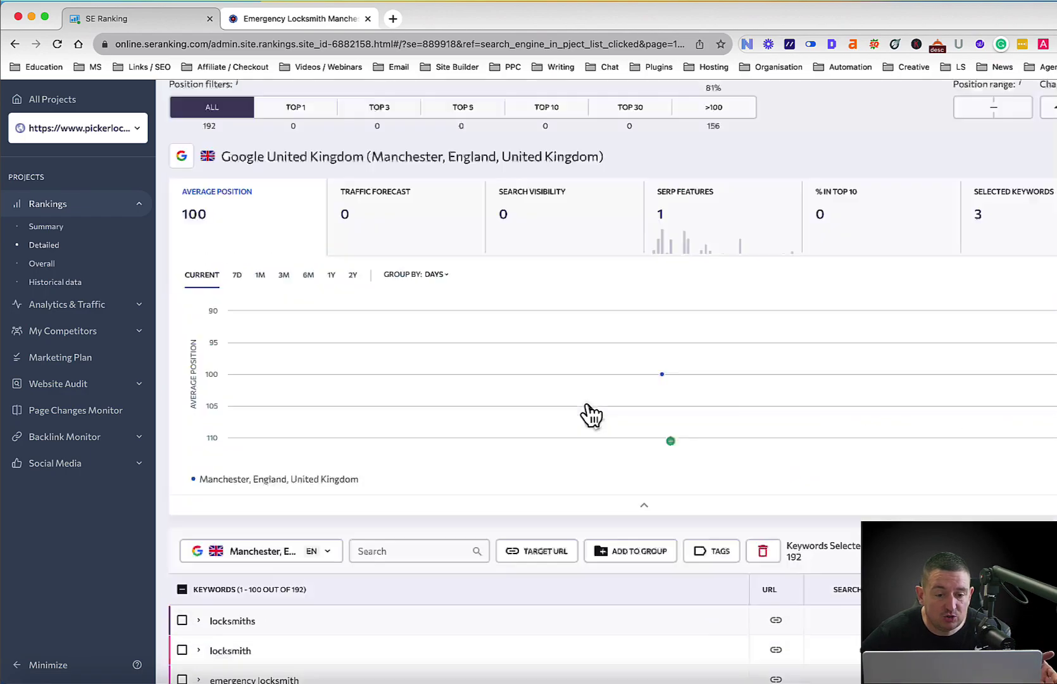
pyautogui.scroll(-10, 582, 414)
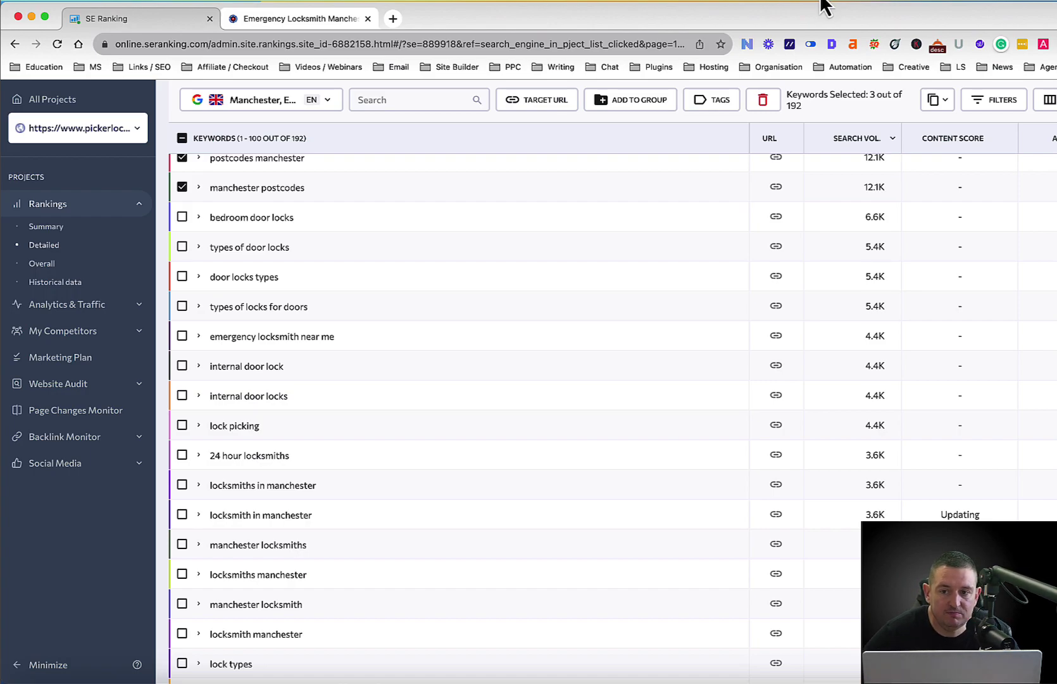
pyautogui.click(823, 6)
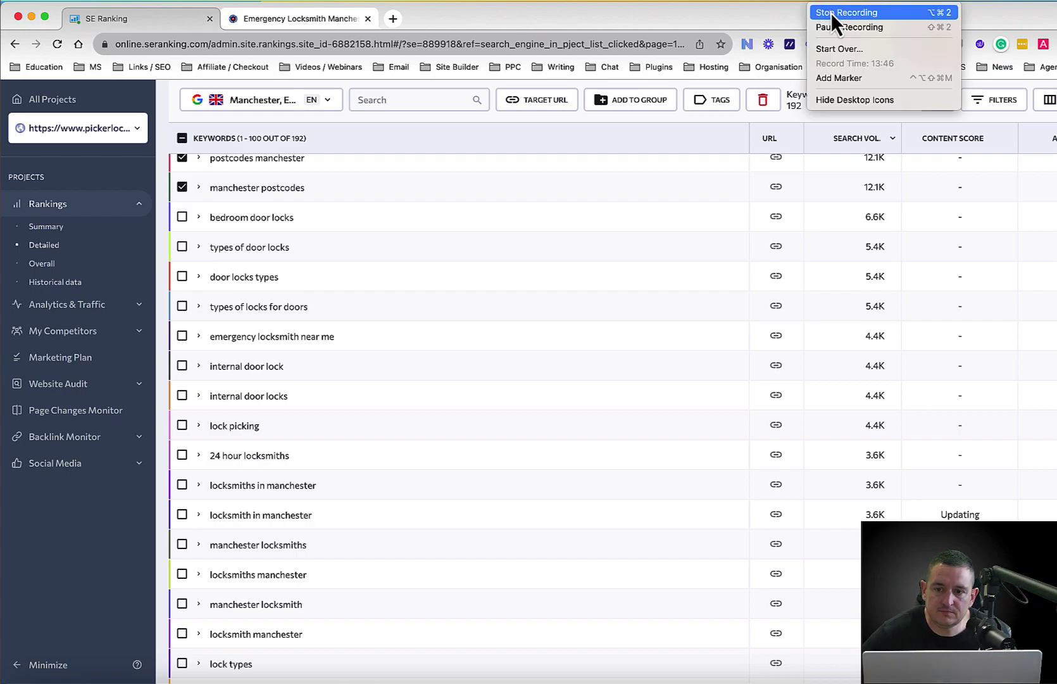